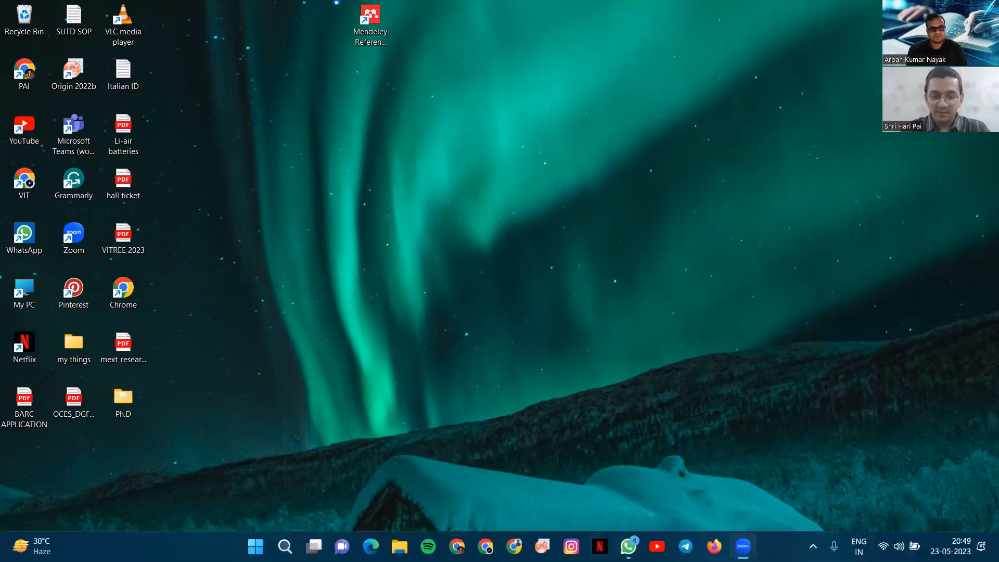
Search Google for 'mendeley reference manager' and open the Mendeley Reference Manager page.
left_click(514, 546)
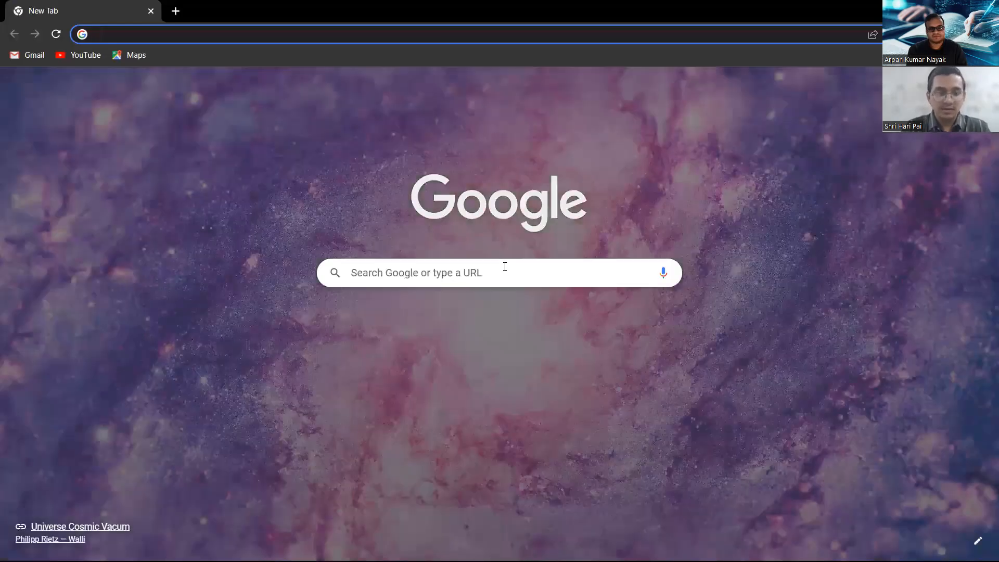
left_click(505, 266)
type("men")
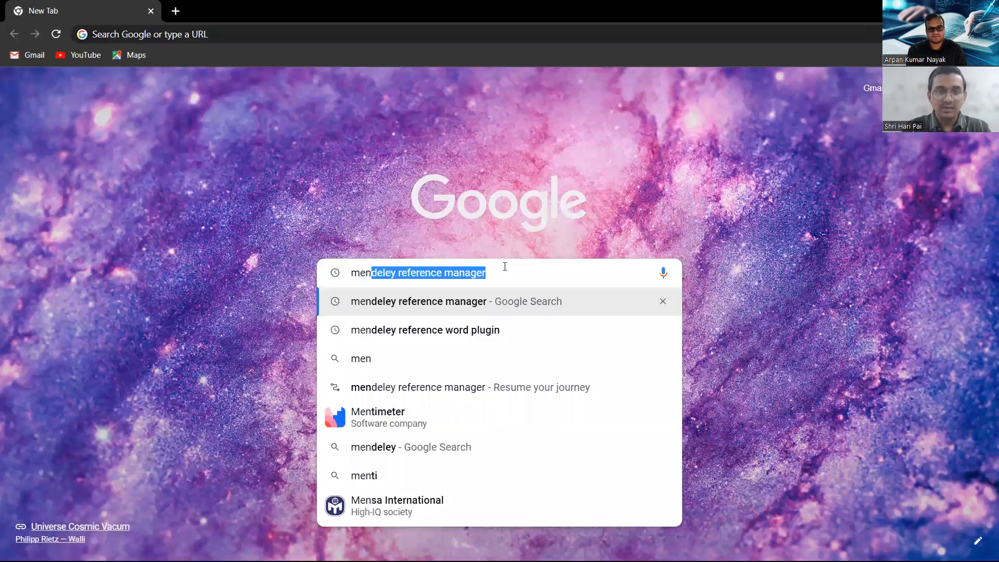
key("Return")
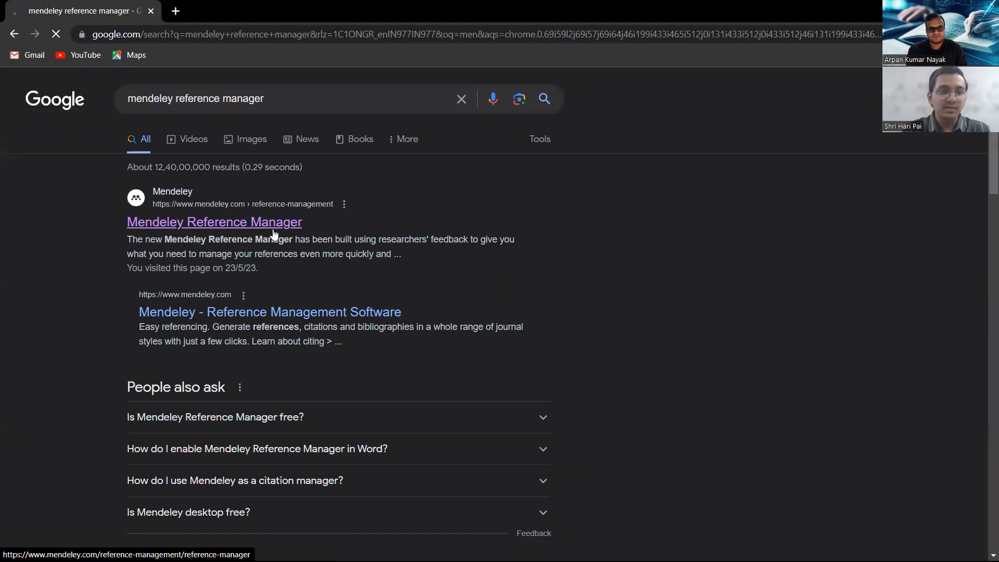
left_click(217, 230)
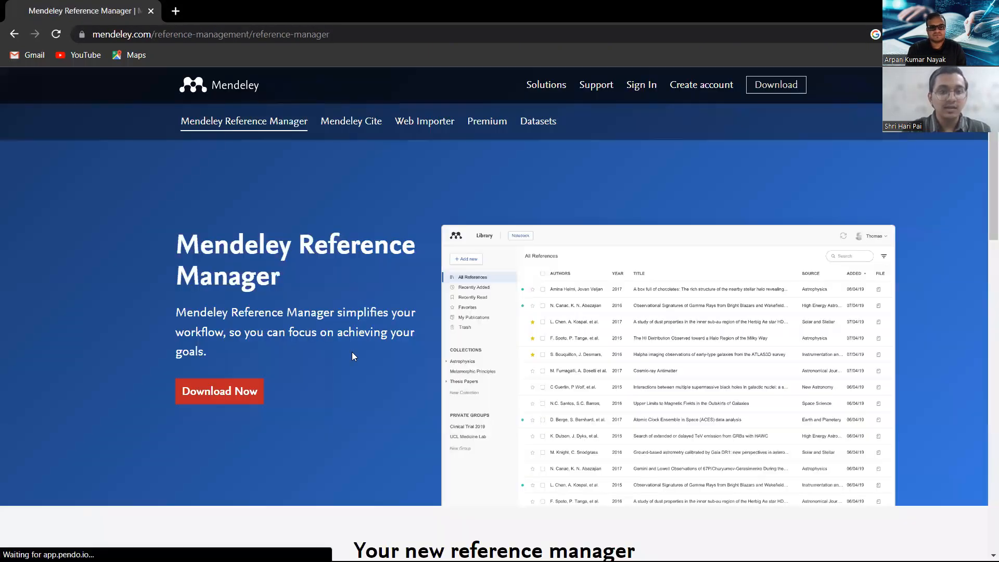
Start the Windows installer download, then cancel it and close Chrome.
scroll(317, 335, "down", 2)
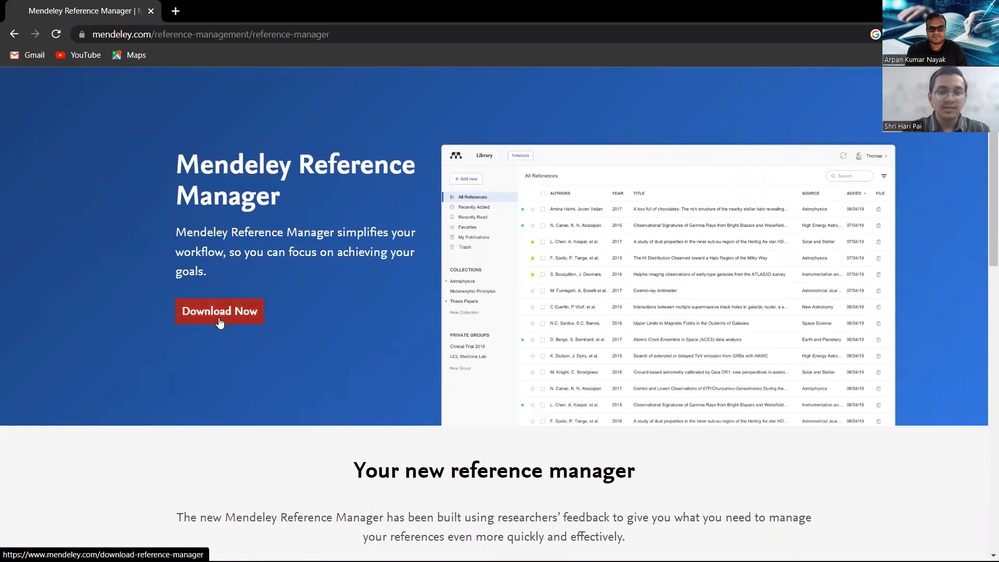
left_click(219, 322)
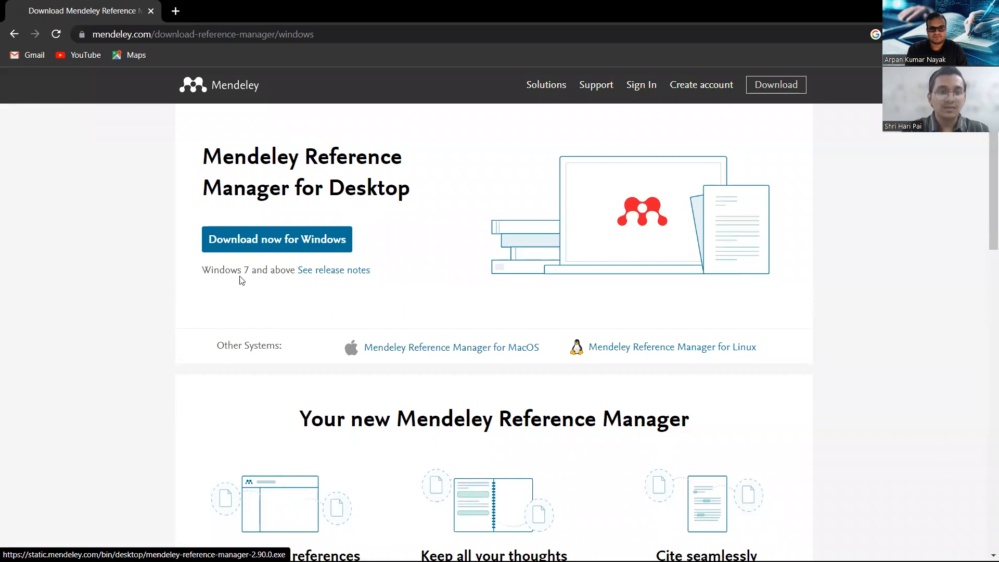
left_click(305, 244)
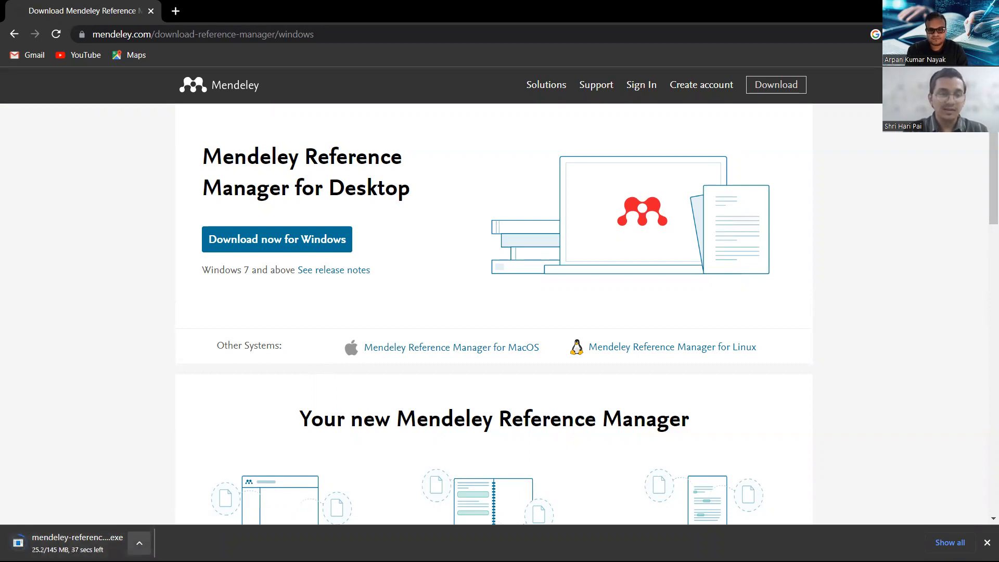
left_click(139, 543)
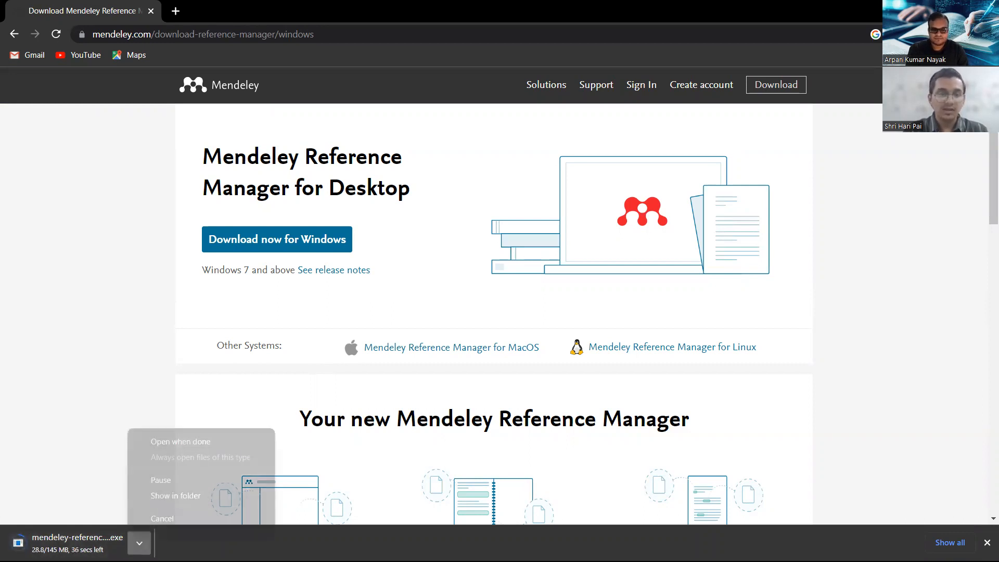
left_click(158, 522)
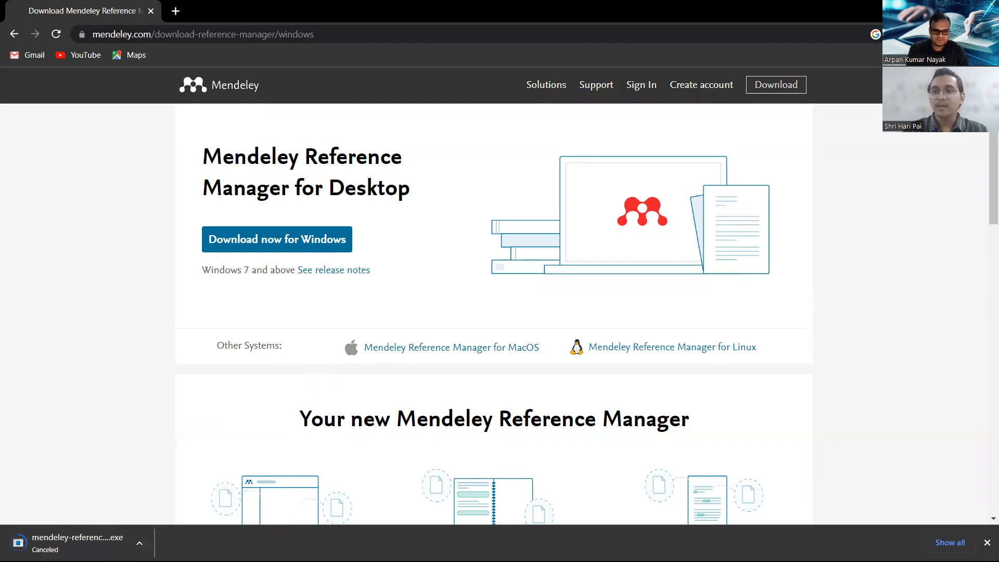
left_click(924, 8)
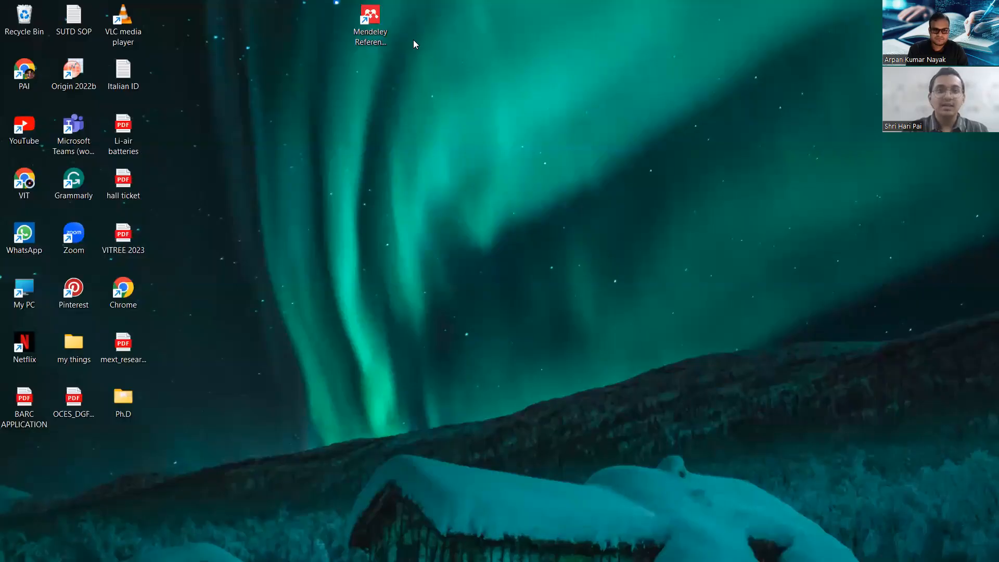
Drag the Mendeley Reference Manager shortcut down the desktop and double-click it to launch the app.
left_click_drag(372, 18, 373, 131)
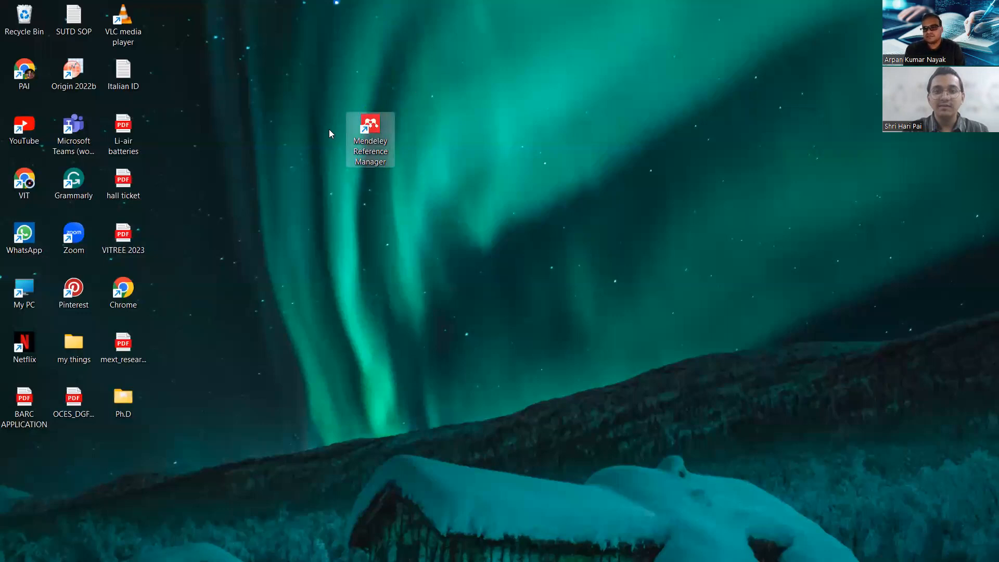
double_click(370, 136)
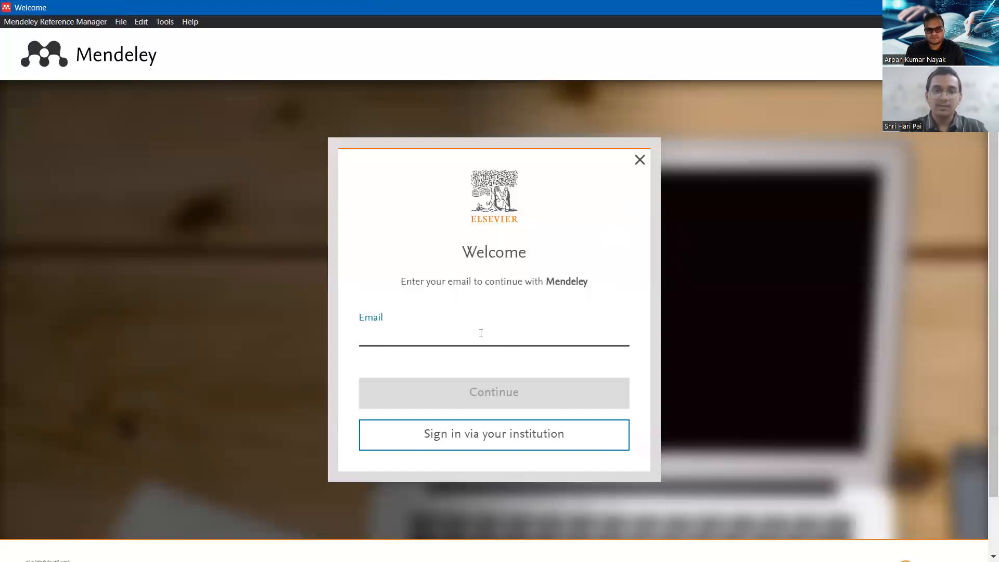
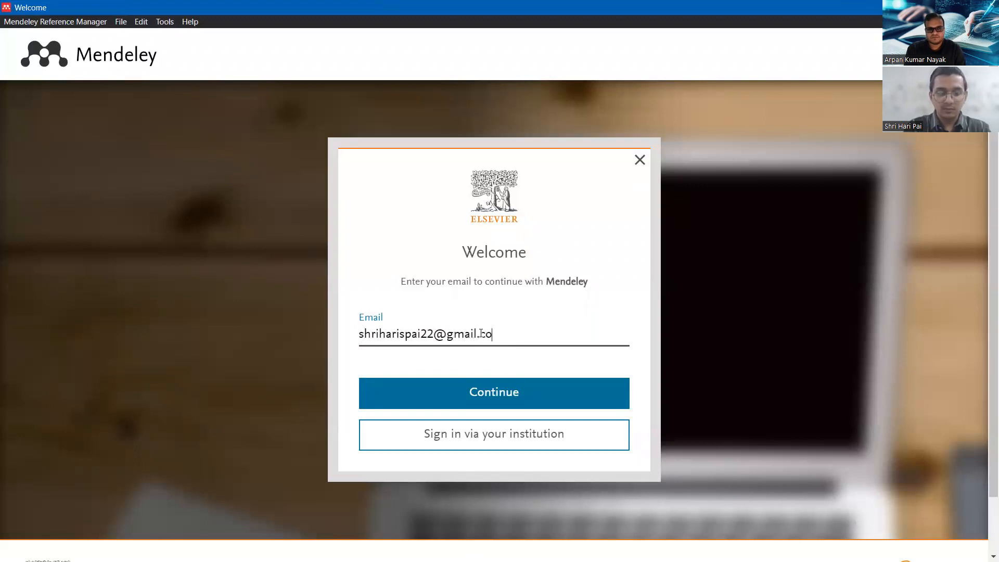
Enter the account e-mail, continue, and fill in the given and family name fields.
left_click(504, 392)
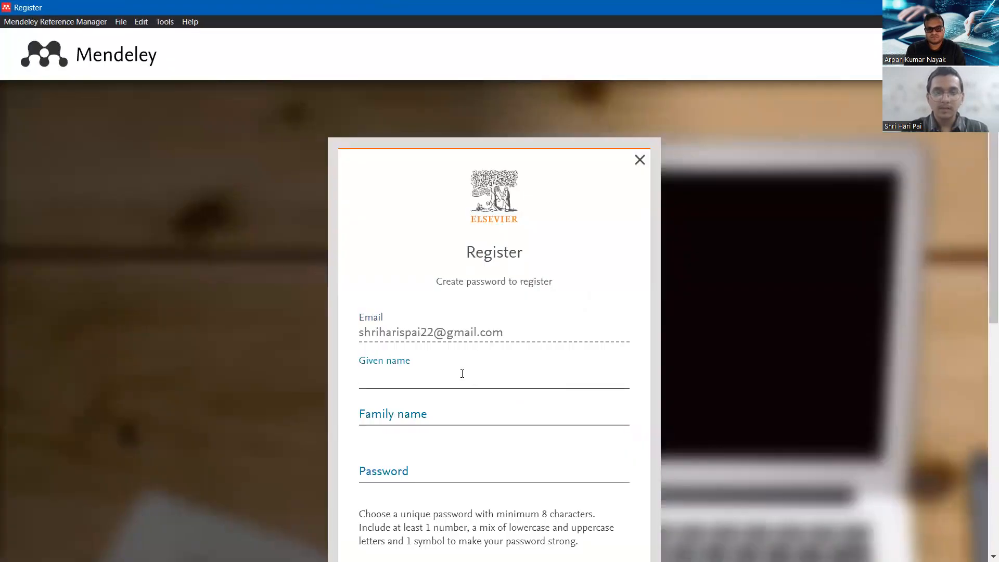
scroll(462, 374, "down", 1)
type("Shri HAri")
key("BackSpace")
key("BackSpace")
key("BackSpace")
key("BackSpace")
type("ari")
key("Tab")
type("Pai")
Enter a strong password and submit the Elsevier registration.
left_click(416, 411)
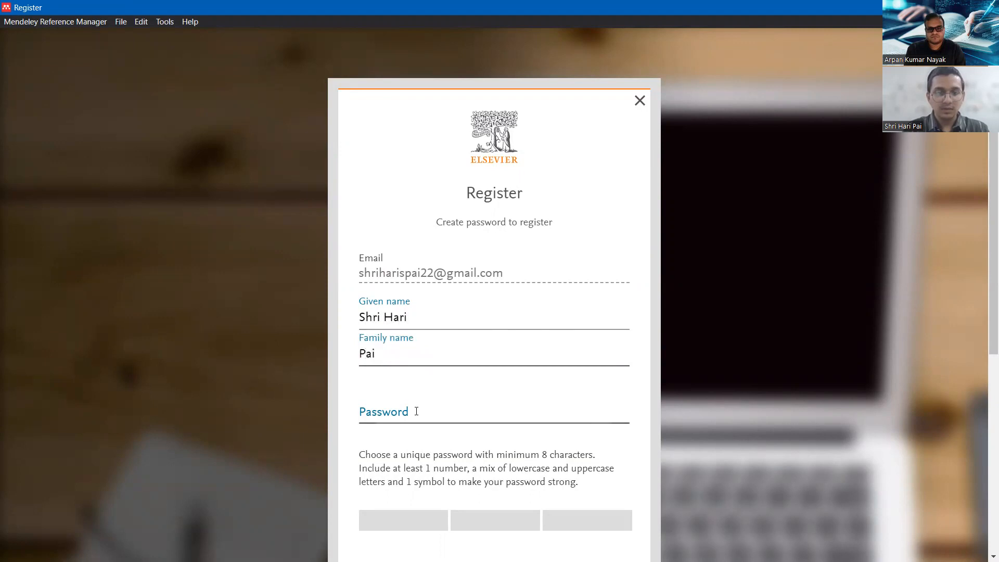
scroll(416, 410, "down", 1)
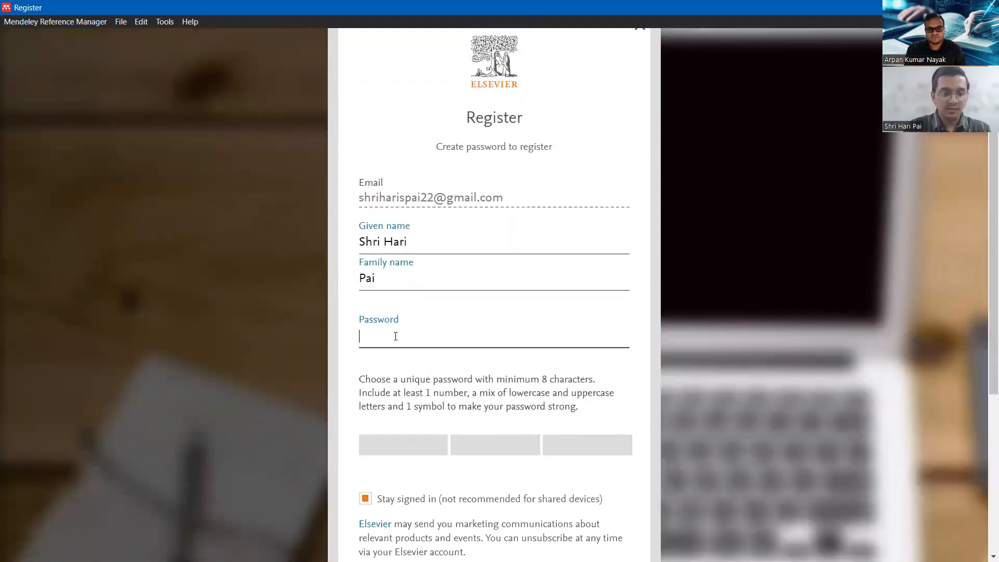
type("•••••")
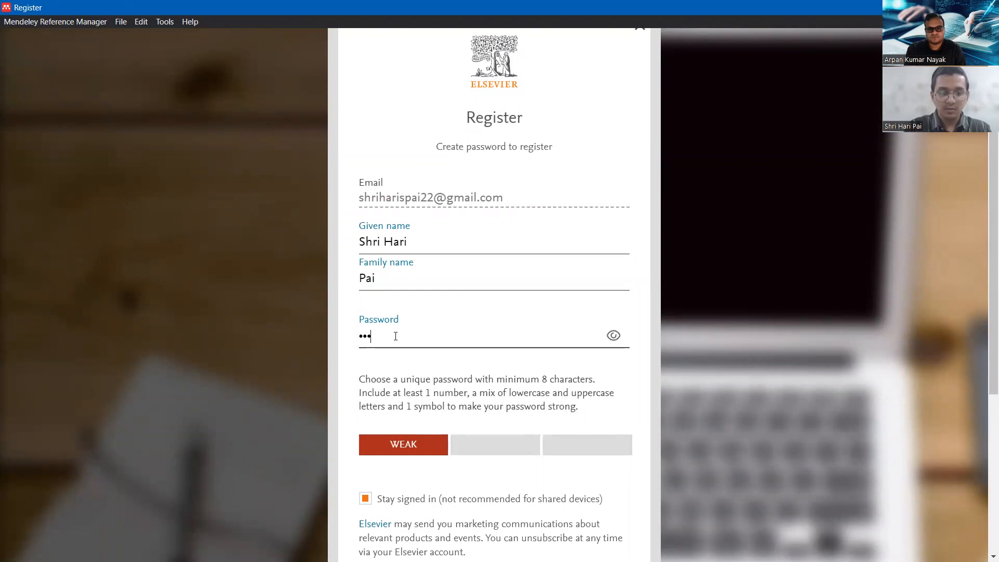
type("•••")
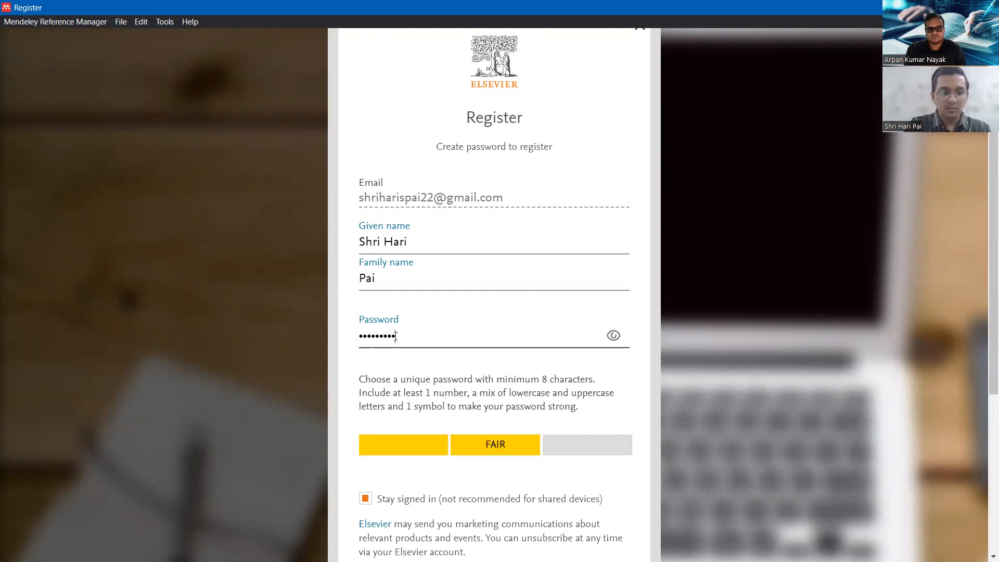
type("••••••")
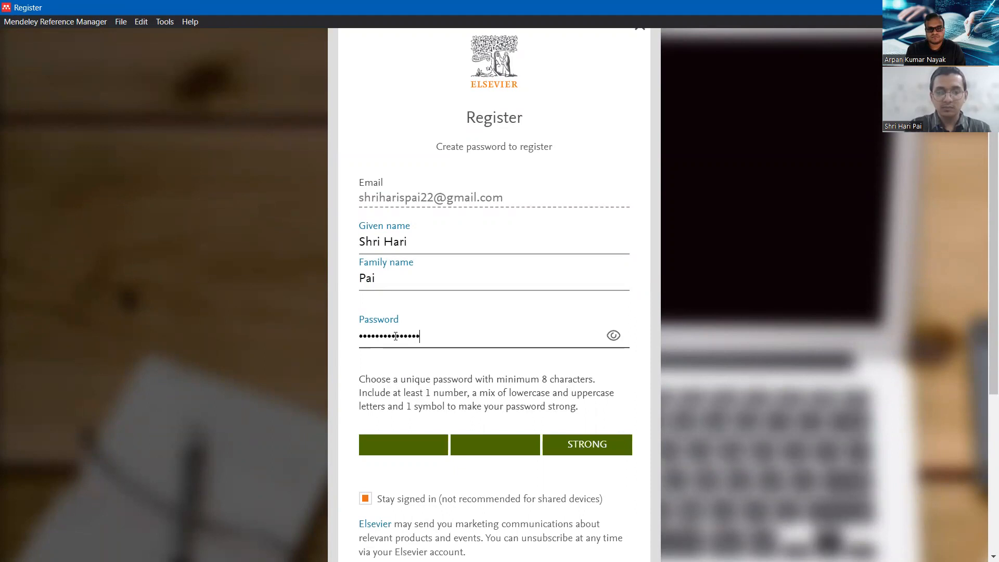
scroll(395, 335, "down", 3)
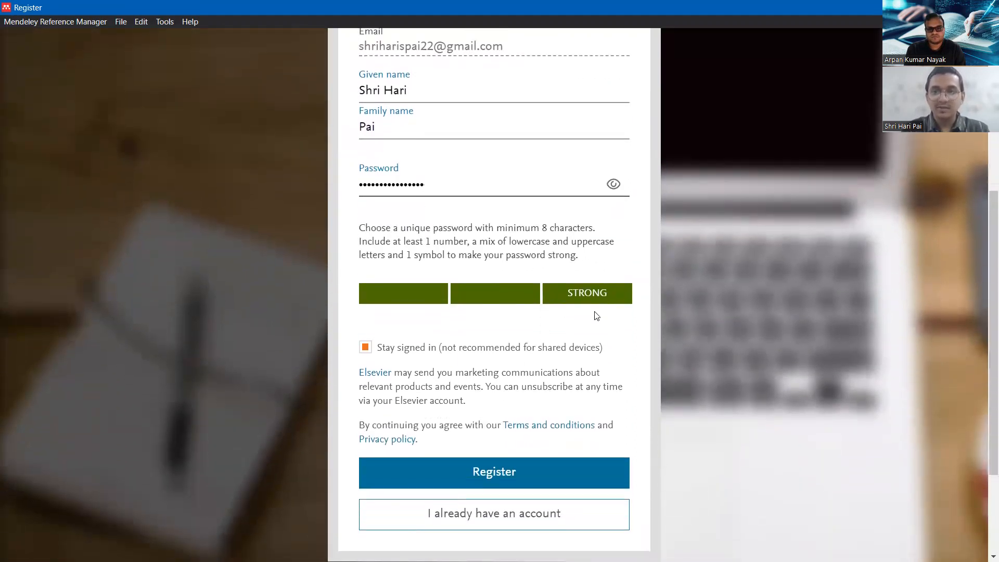
scroll(594, 315, "down", 1)
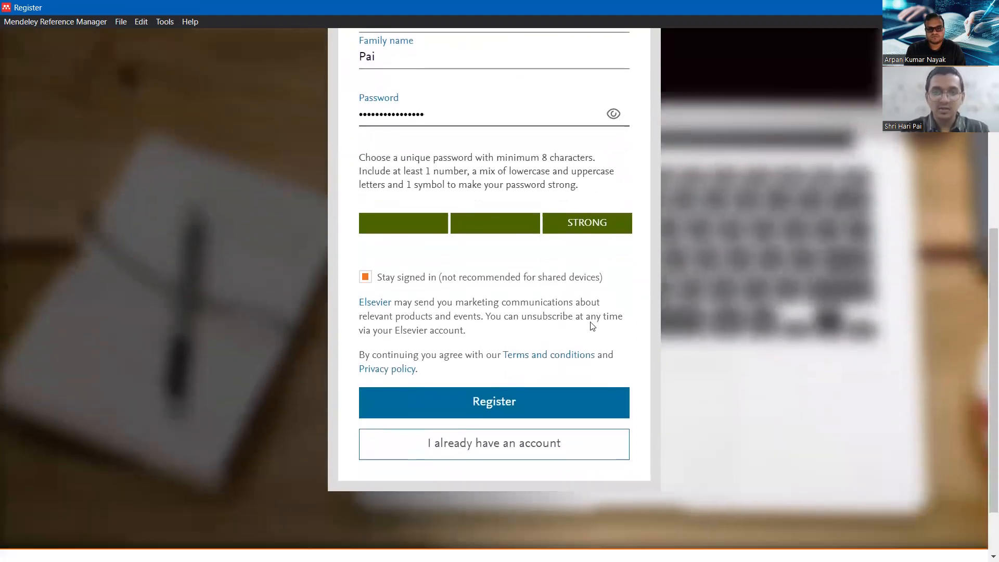
left_click(501, 405)
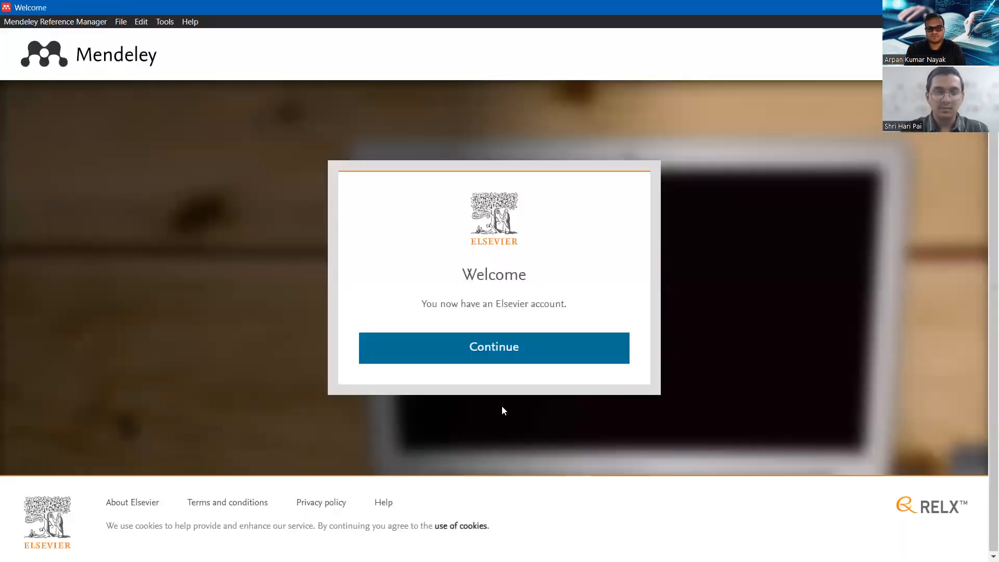
Get past the welcome tips, then choose Tools > Install Mendeley Cite for Microsoft Word.
left_click(508, 353)
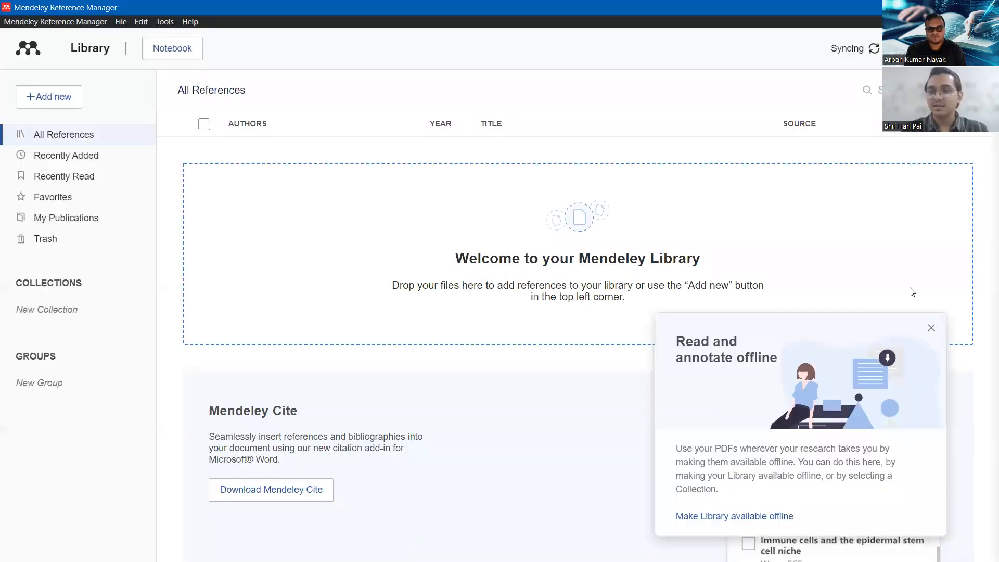
left_click(930, 331)
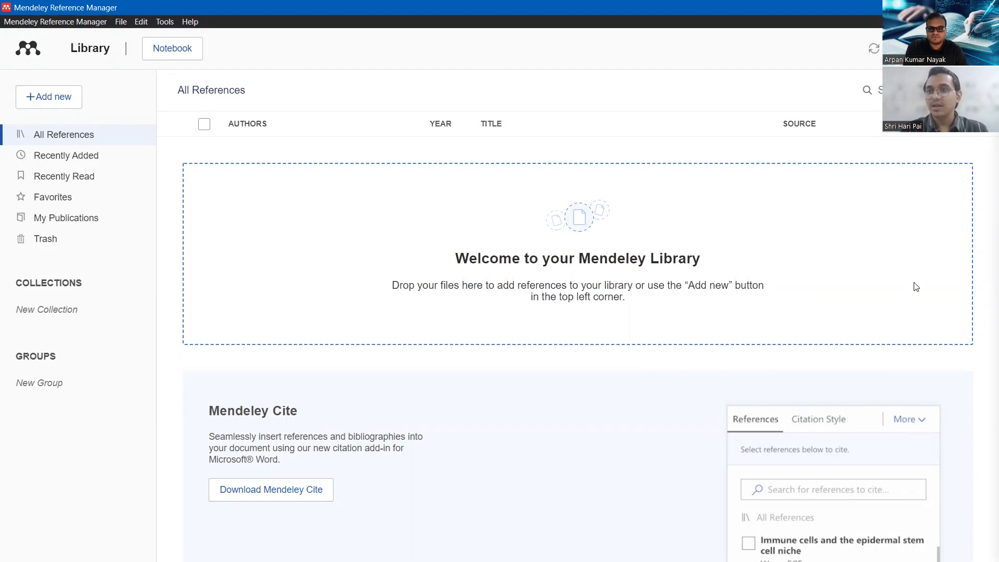
left_click(950, 48)
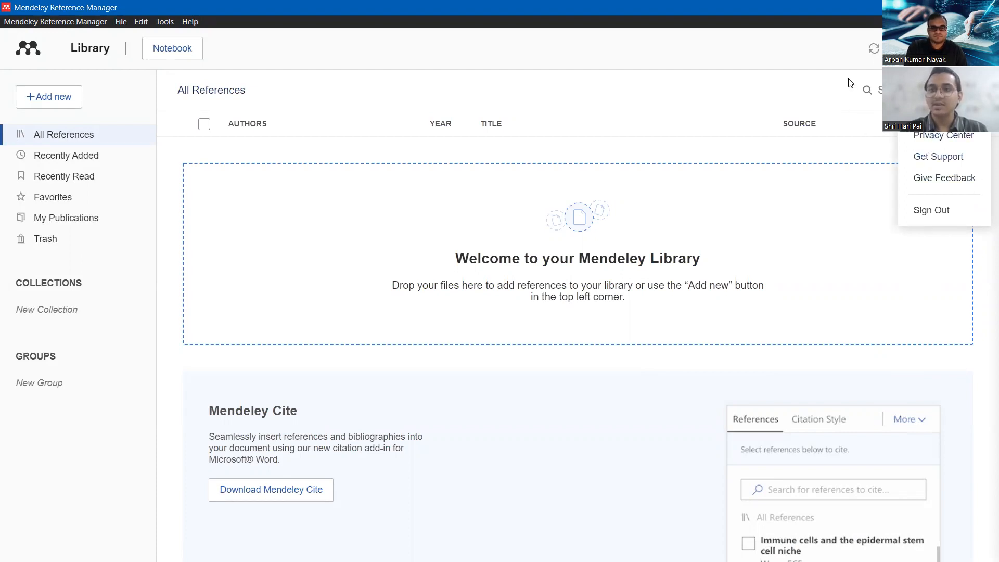
left_click(950, 49)
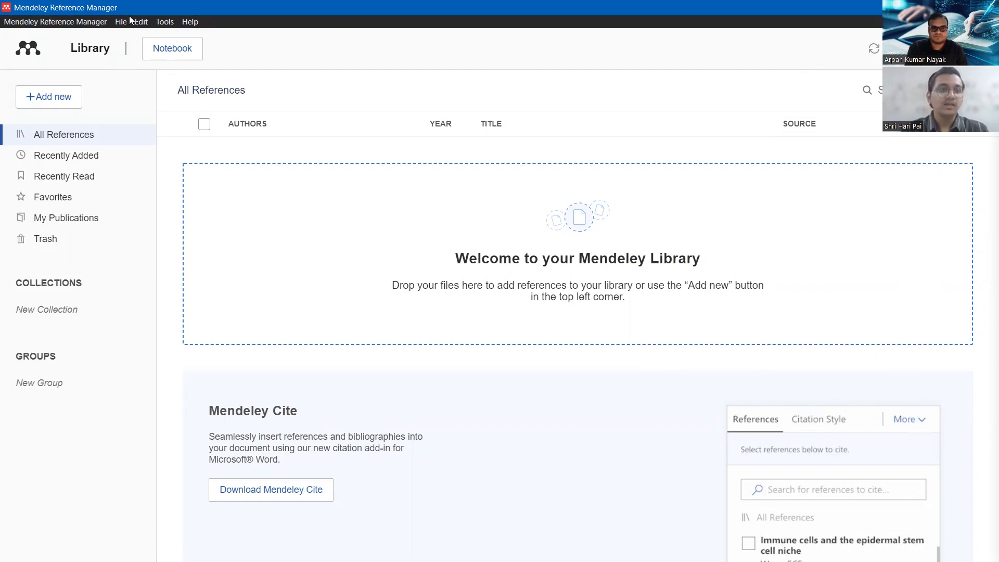
left_click(162, 22)
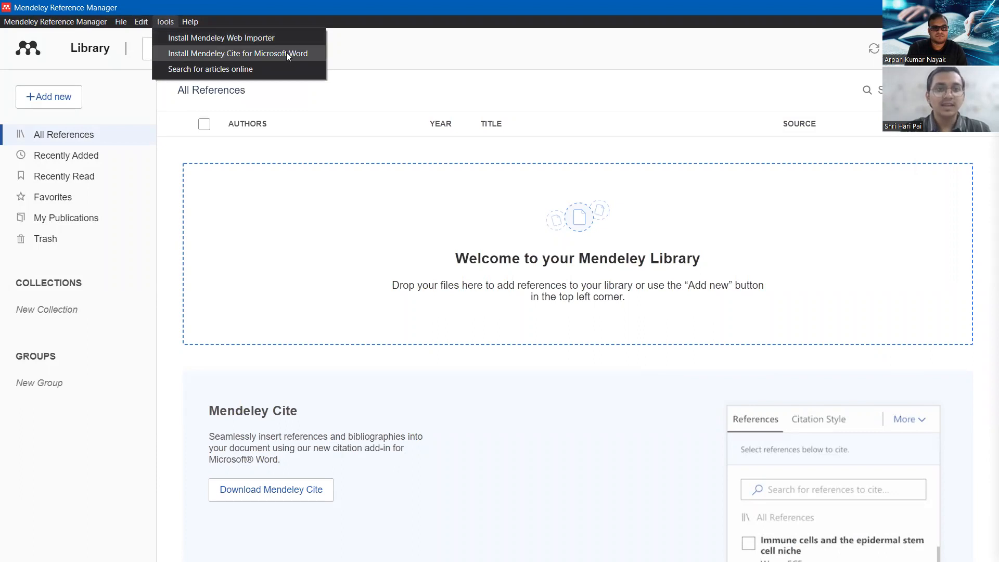
left_click(245, 54)
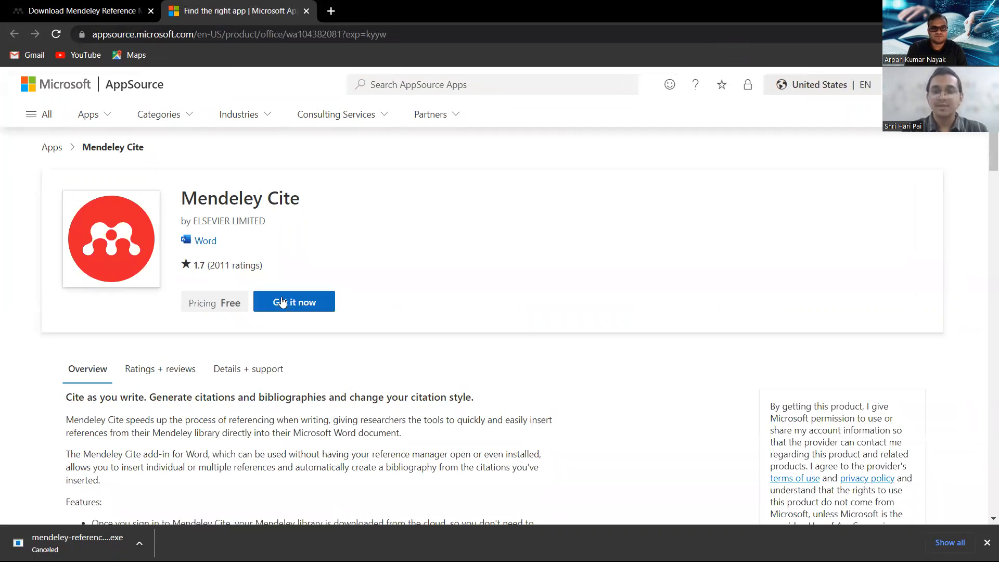
Sign in to AppSource with the work account and get the free Mendeley Cite add-in.
left_click(297, 308)
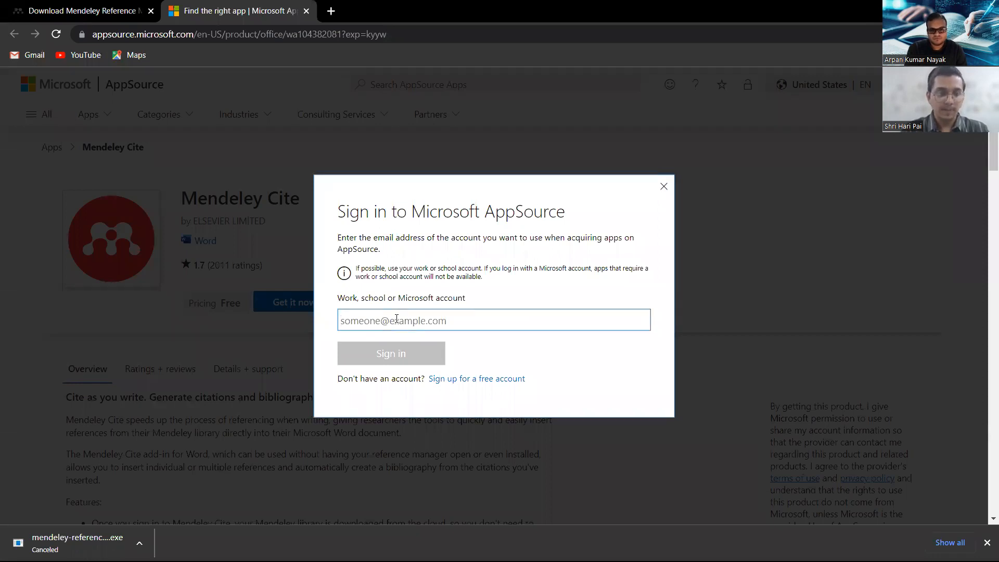
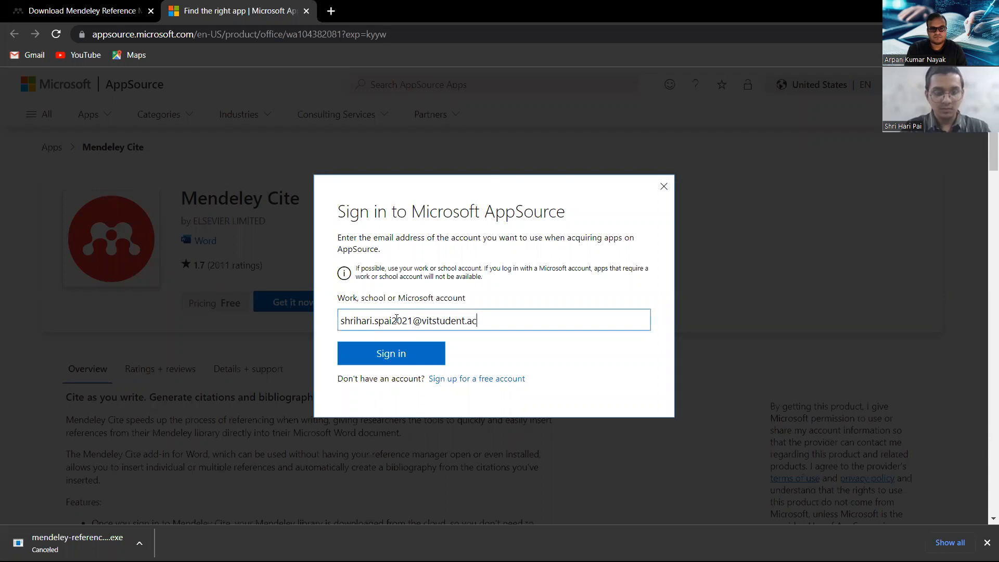
left_click(396, 359)
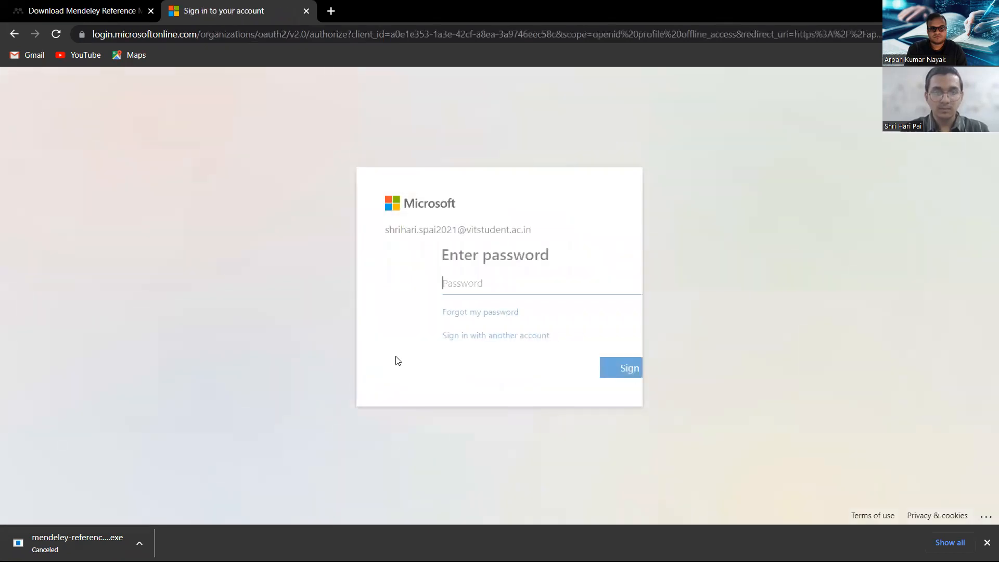
left_click(573, 366)
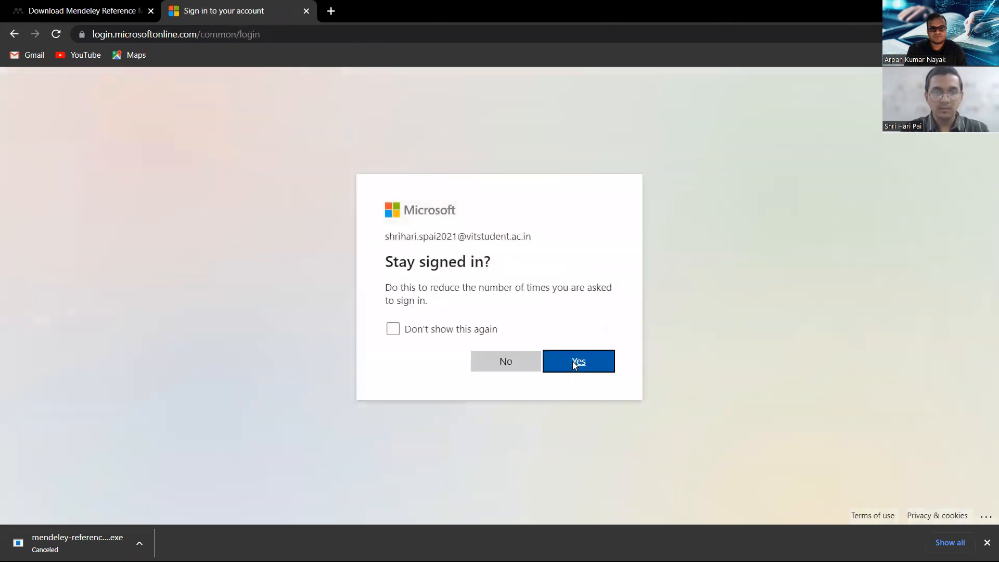
left_click(519, 360)
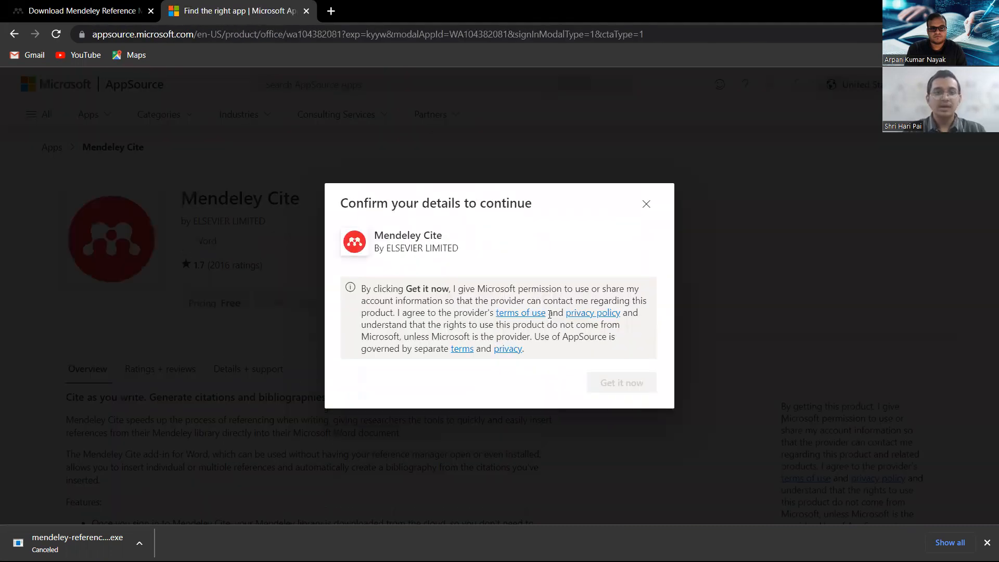
left_click(645, 204)
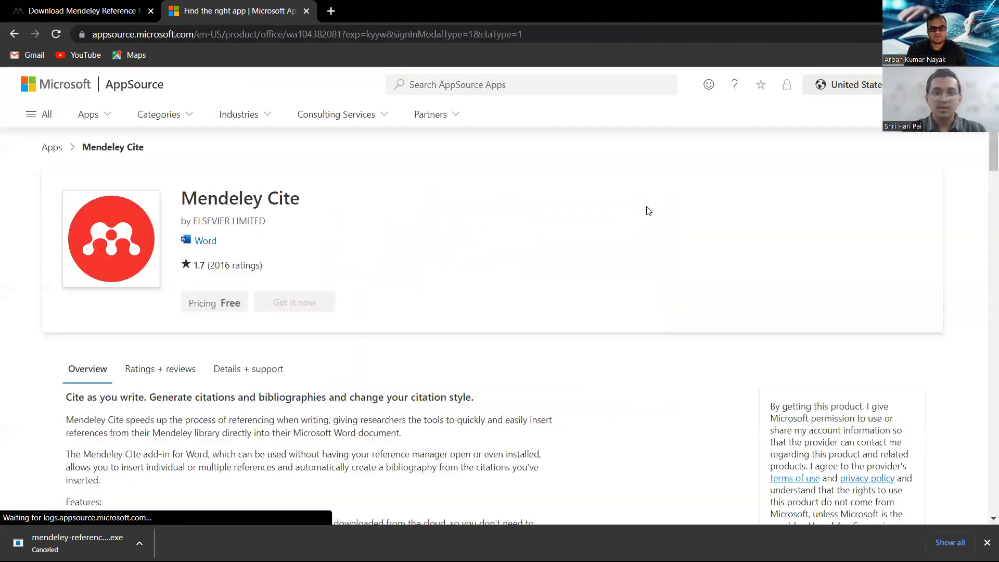
left_click(294, 302)
left_click(617, 396)
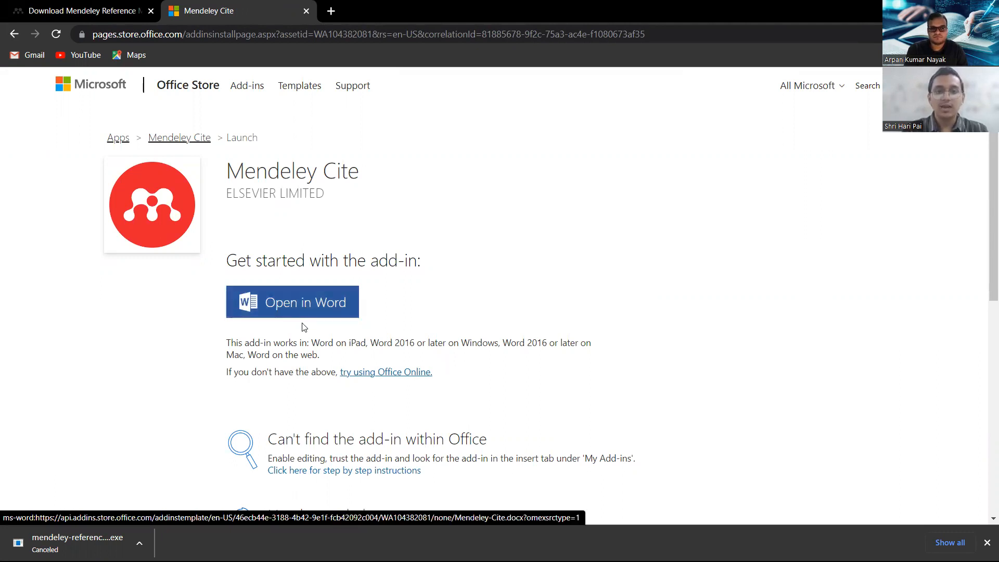
Open the Mendeley Cite add-in in Word, letting the browser launch Word.
left_click(323, 312)
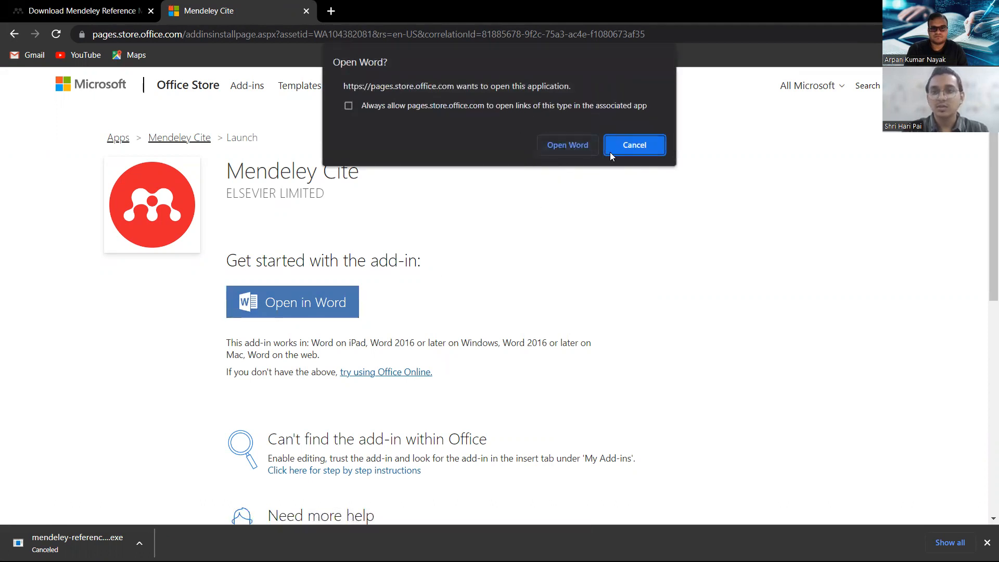
left_click(567, 146)
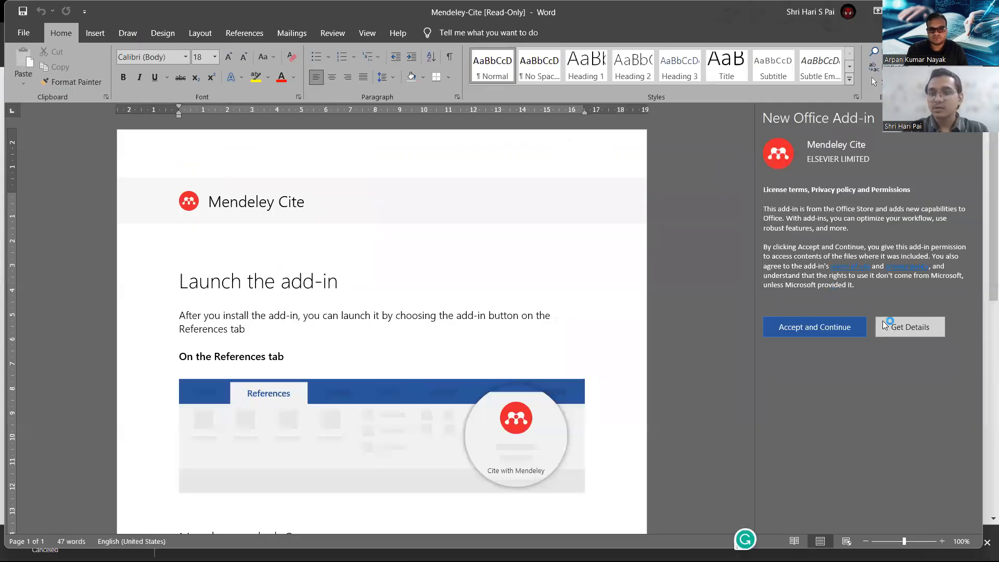
Accept the add-in's licence terms, dismiss the tip, check the References tab, and maximise Word.
left_click(849, 330)
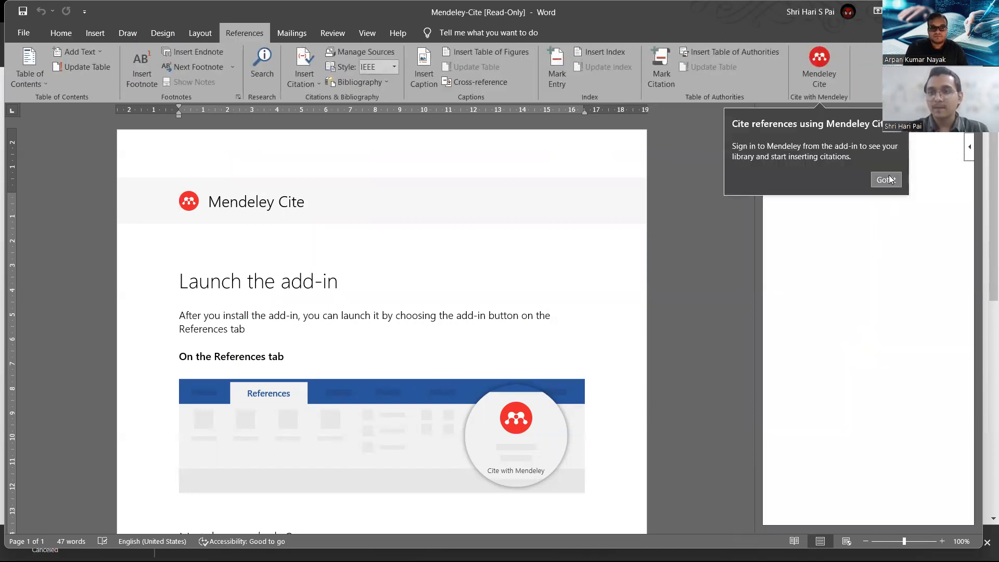
left_click(887, 179)
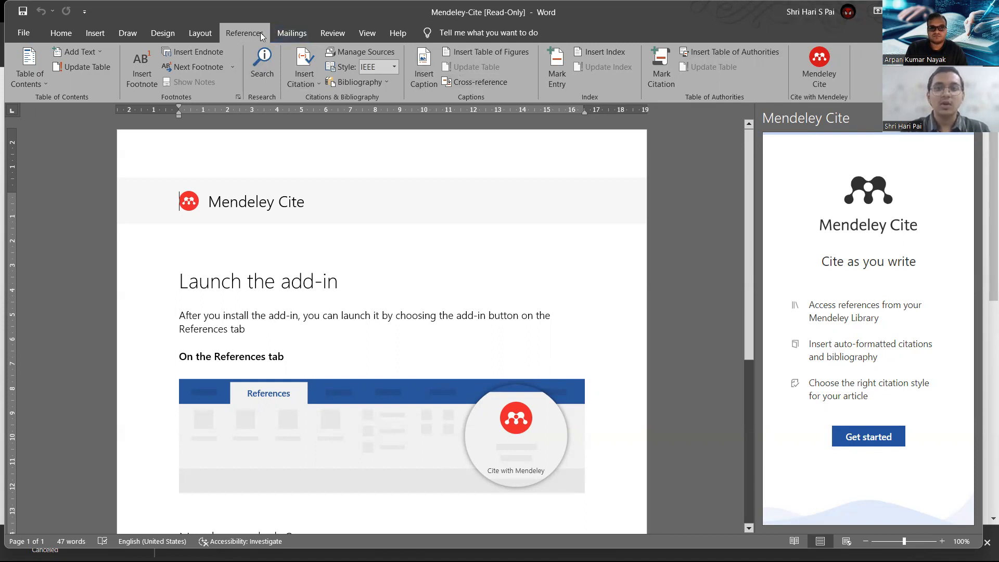
left_click(66, 36)
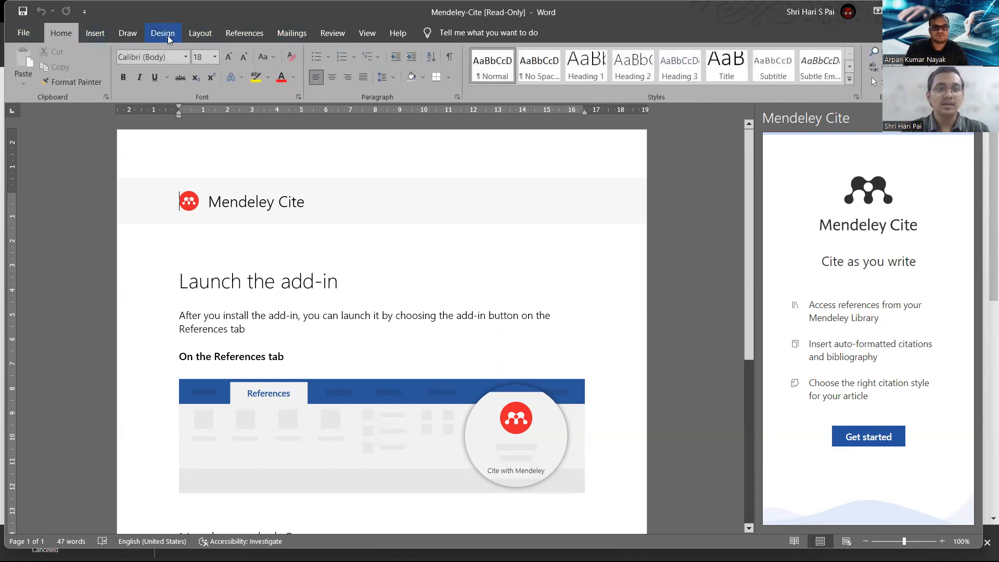
left_click(233, 34)
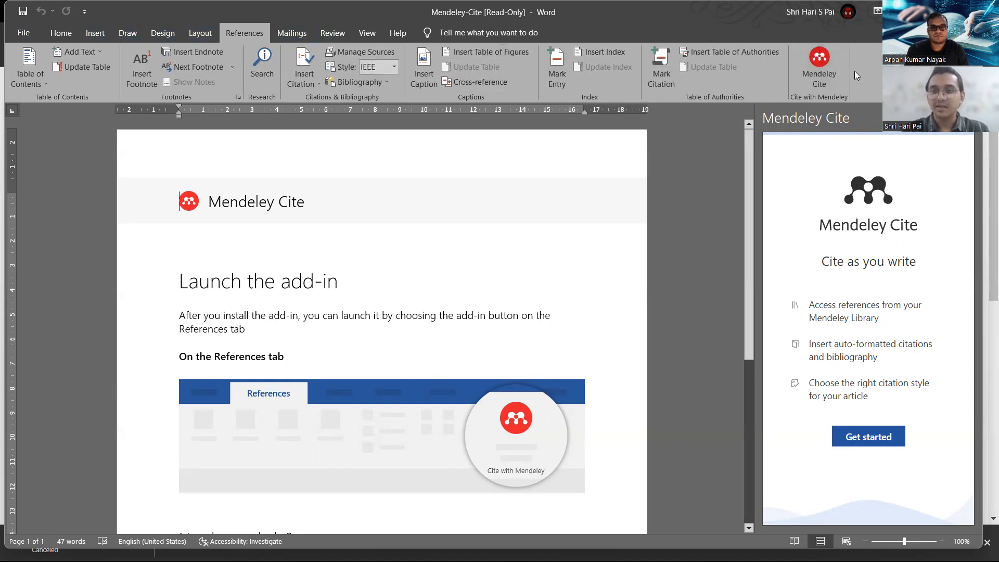
left_click(938, 11)
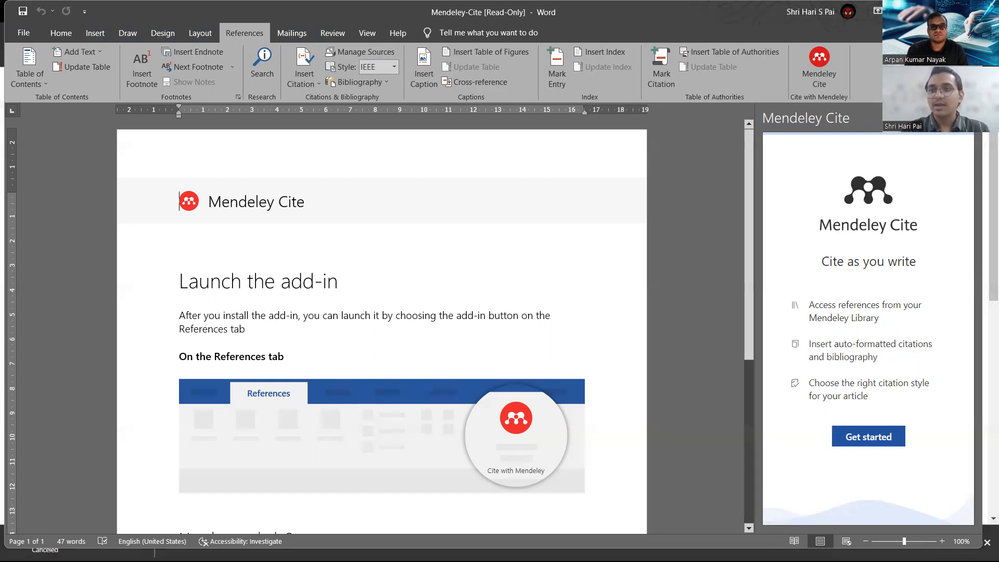
Sign in to Mendeley Cite via Use another account with the Mendeley e-mail and password.
left_click(900, 435)
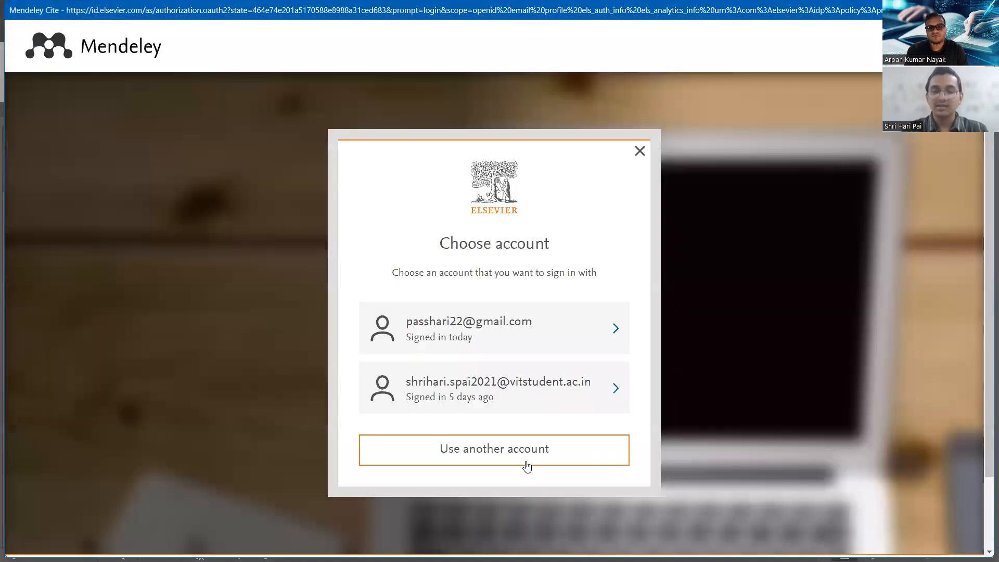
left_click(526, 467)
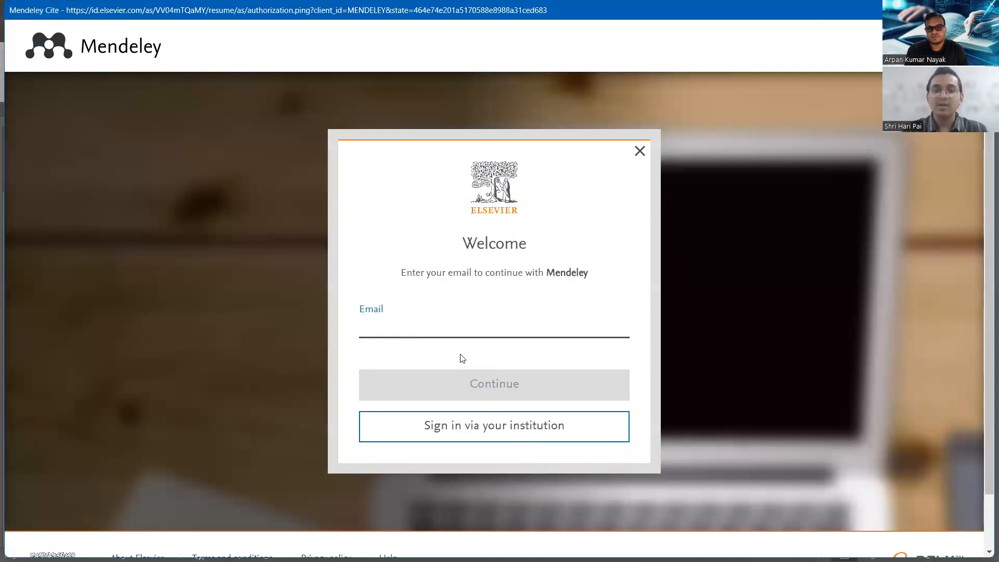
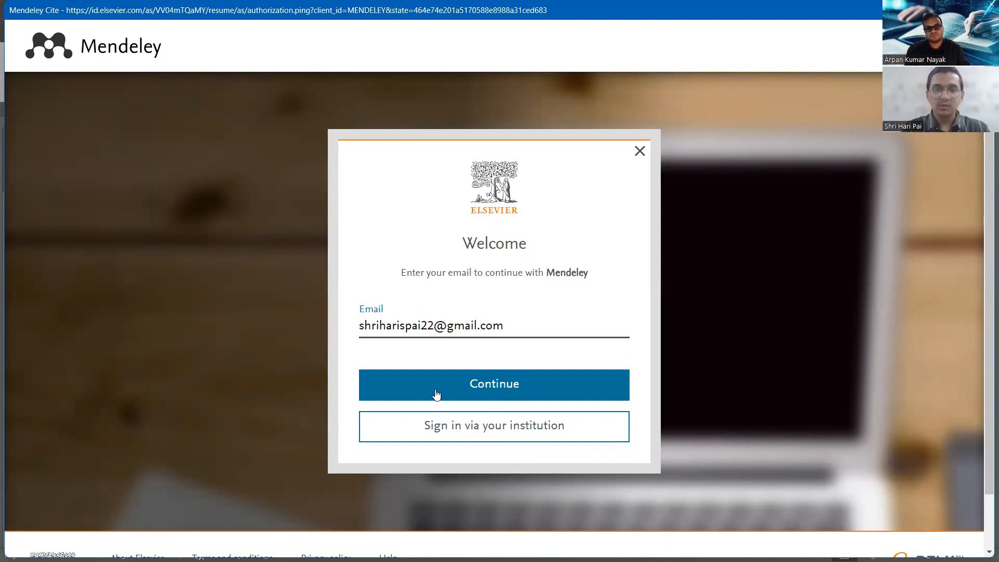
left_click(465, 395)
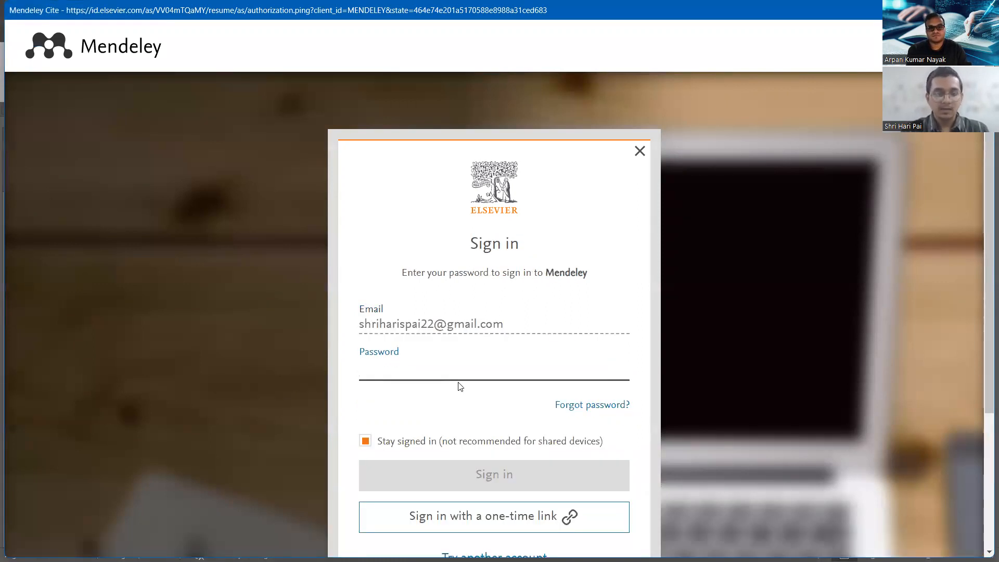
type("••")
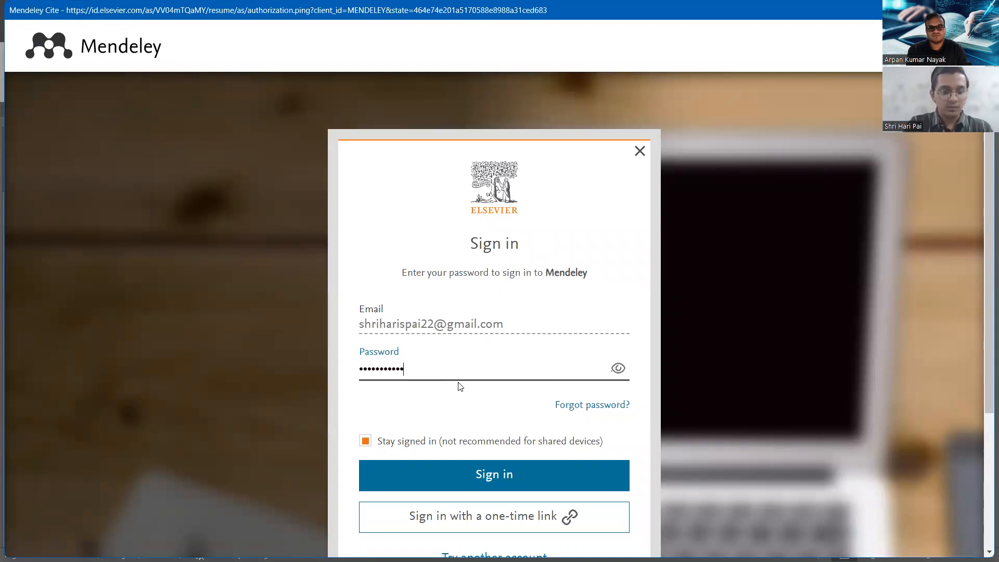
left_click(489, 471)
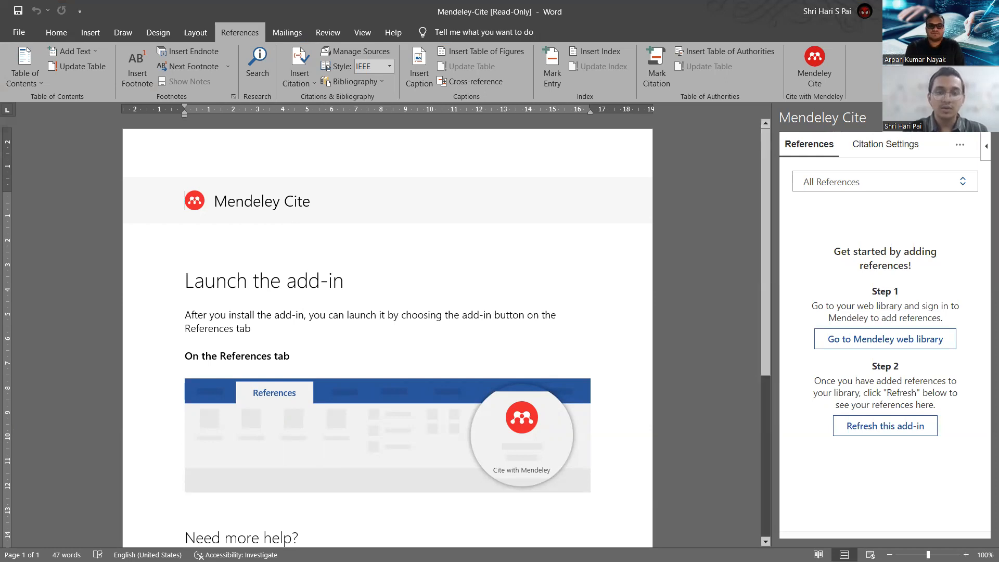
In a new Chrome tab, search Google for chrome extensions and open the Chrome Web Store.
left_click(485, 546)
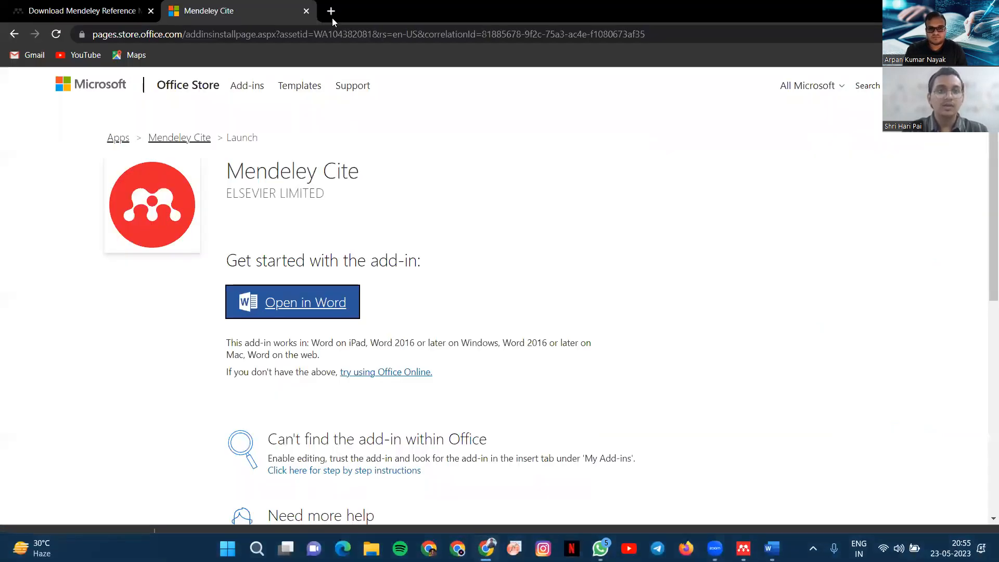
left_click(306, 11)
left_click(169, 12)
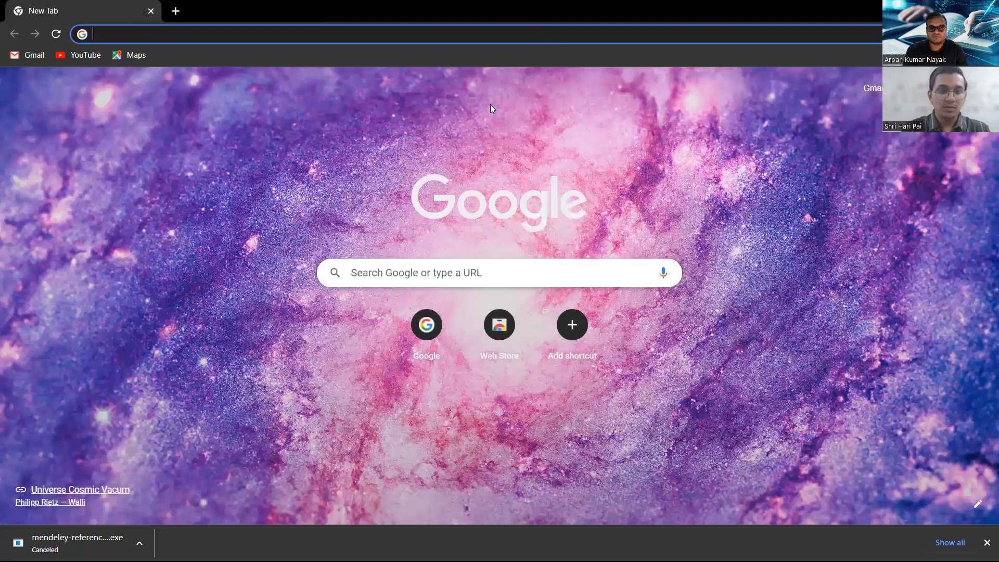
type("chrome extensions")
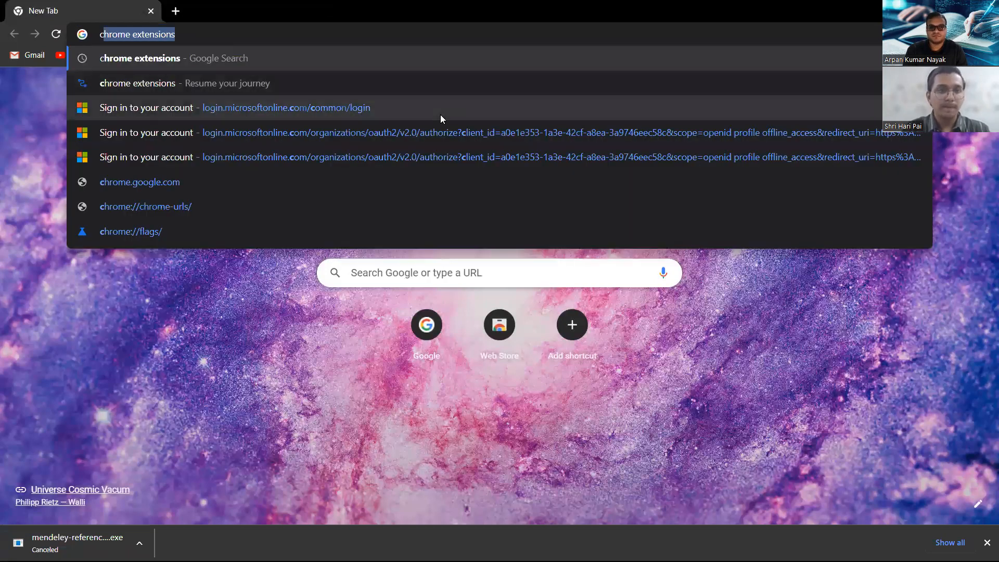
left_click(195, 60)
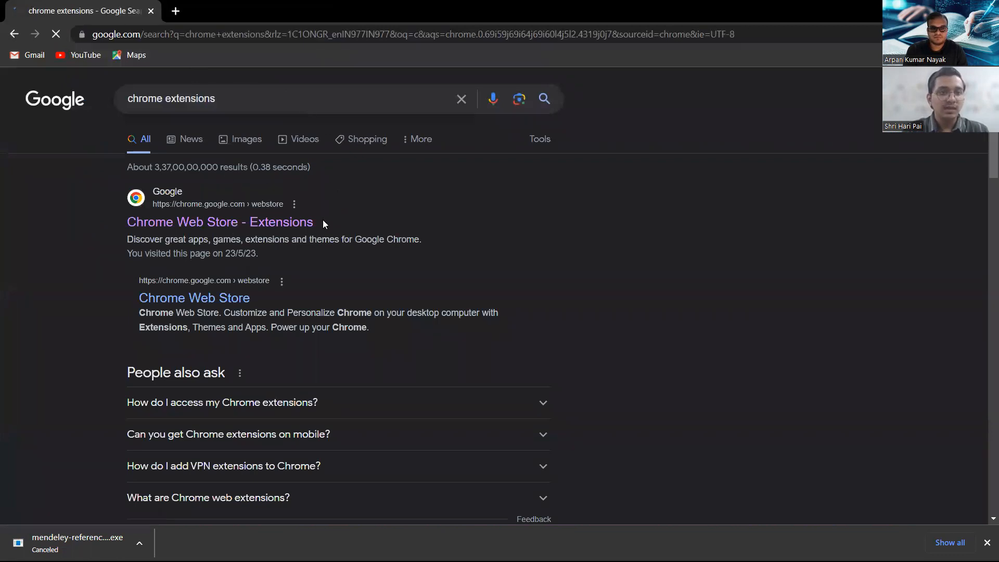
left_click(188, 221)
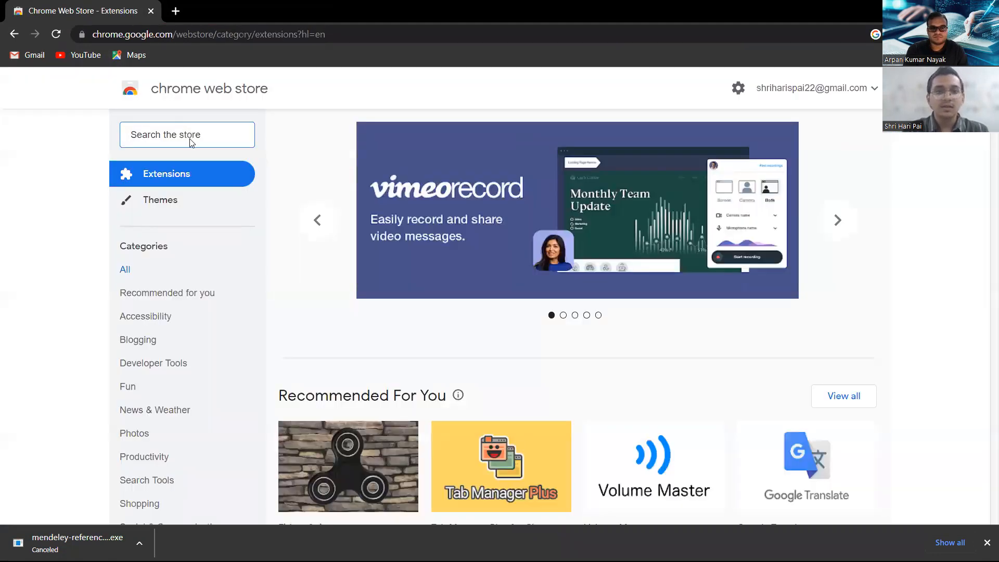
Search the store for 'mendeley', correcting the misspelled 'mendely'.
type("mendely")
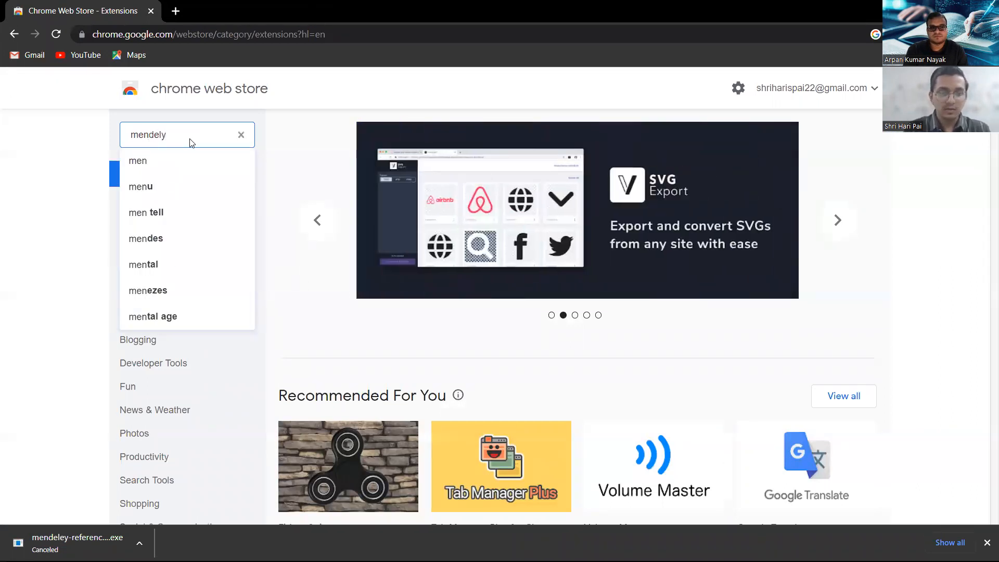
key("Return")
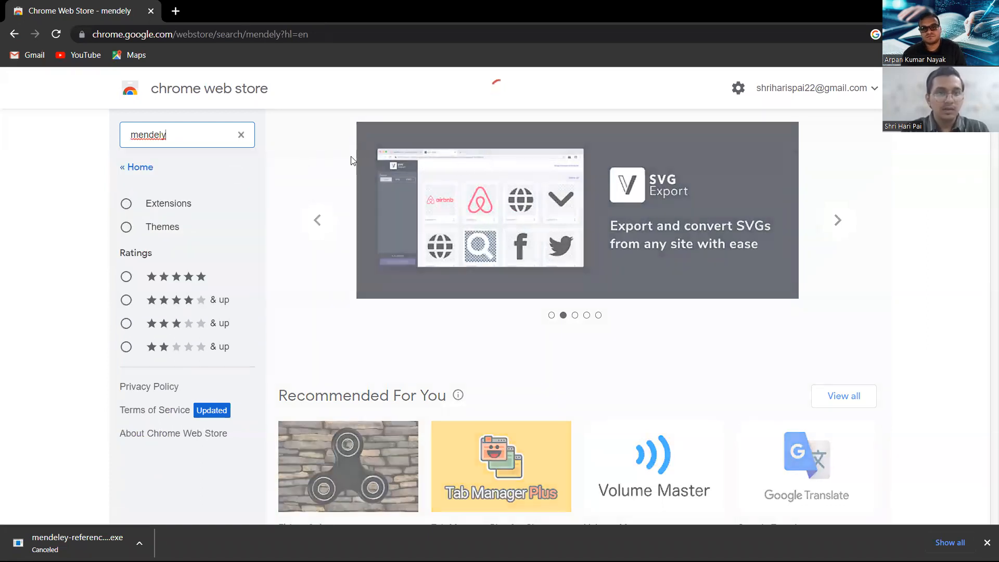
left_click(161, 136)
type("e")
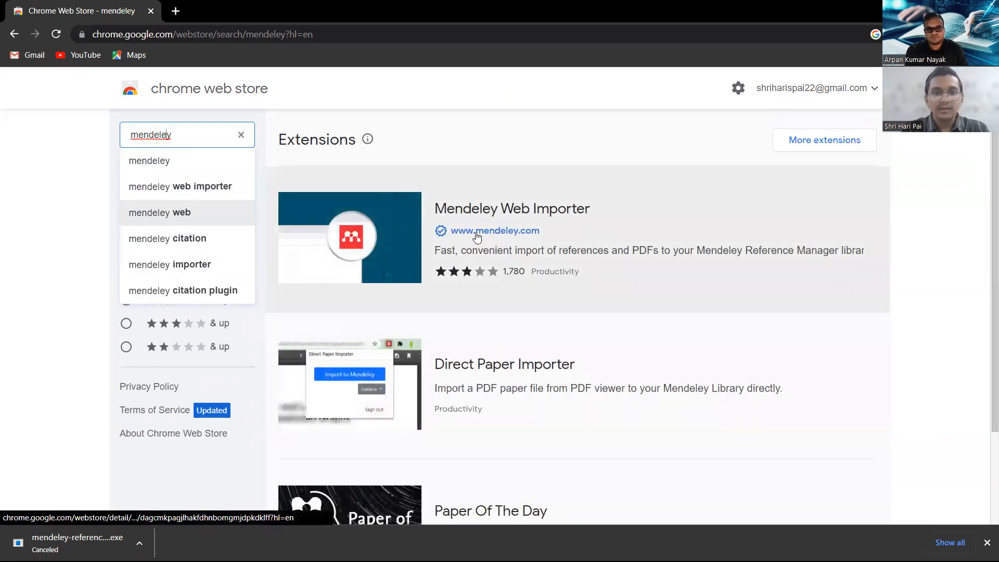
Add the Mendeley Web Importer extension to Chrome.
left_click(595, 219)
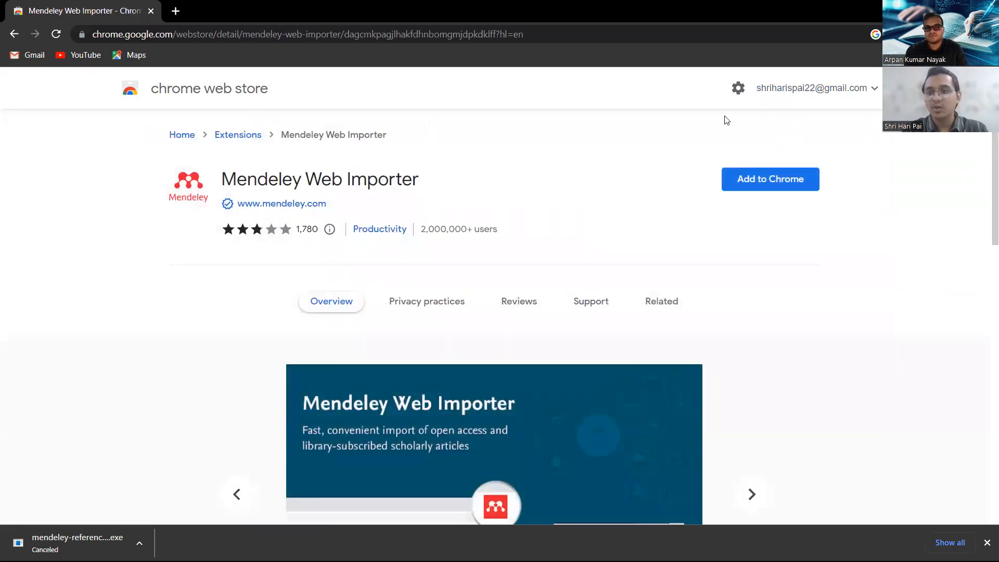
left_click(793, 186)
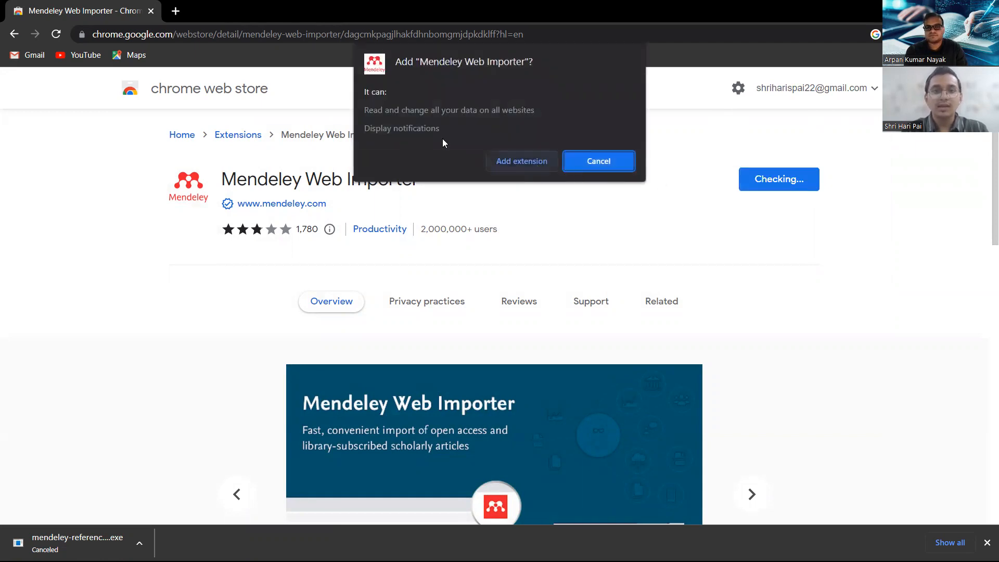
left_click(524, 162)
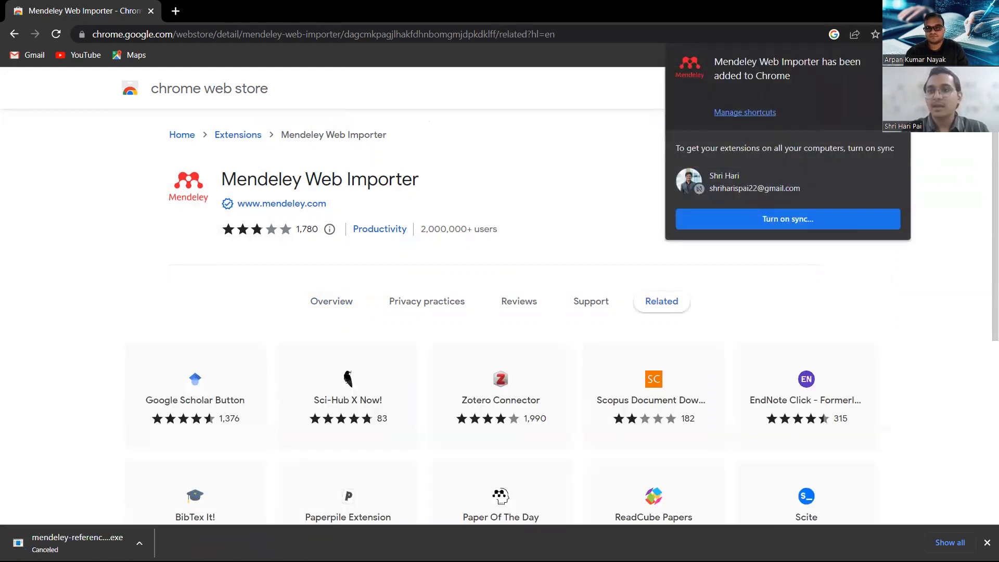
Pin Mendeley Web Importer to the Chrome toolbar from the extensions list.
left_click(896, 34)
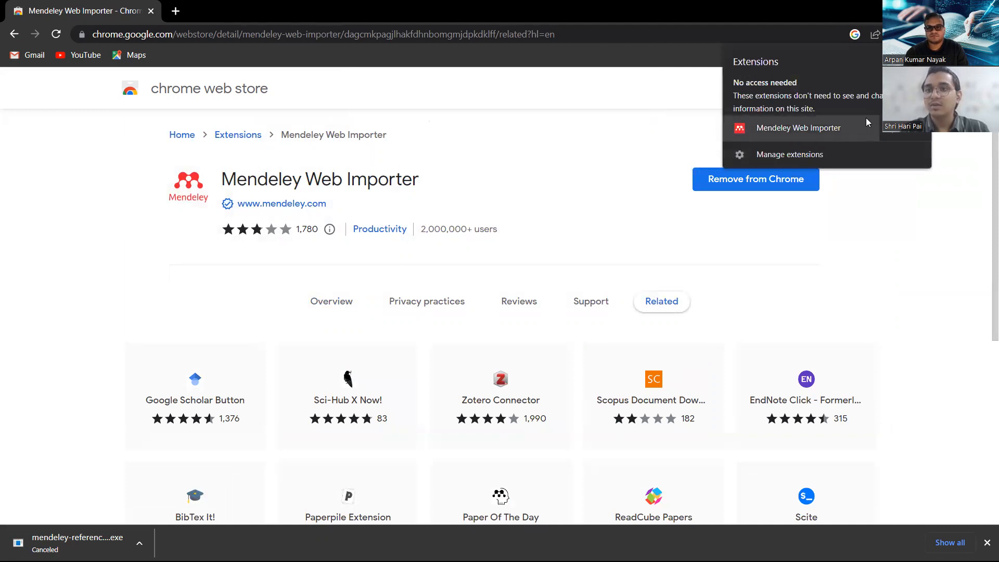
left_click(892, 136)
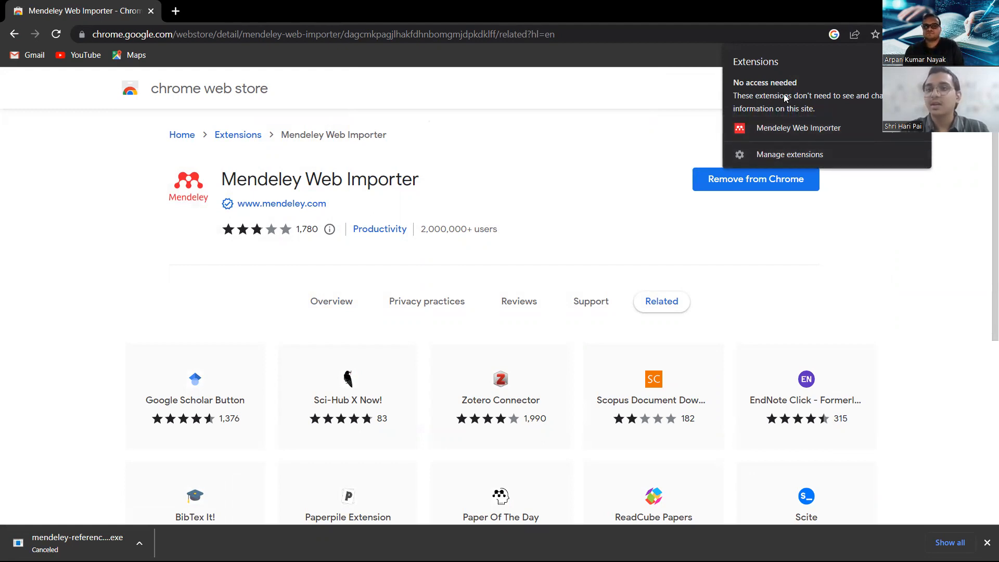
left_click(516, 20)
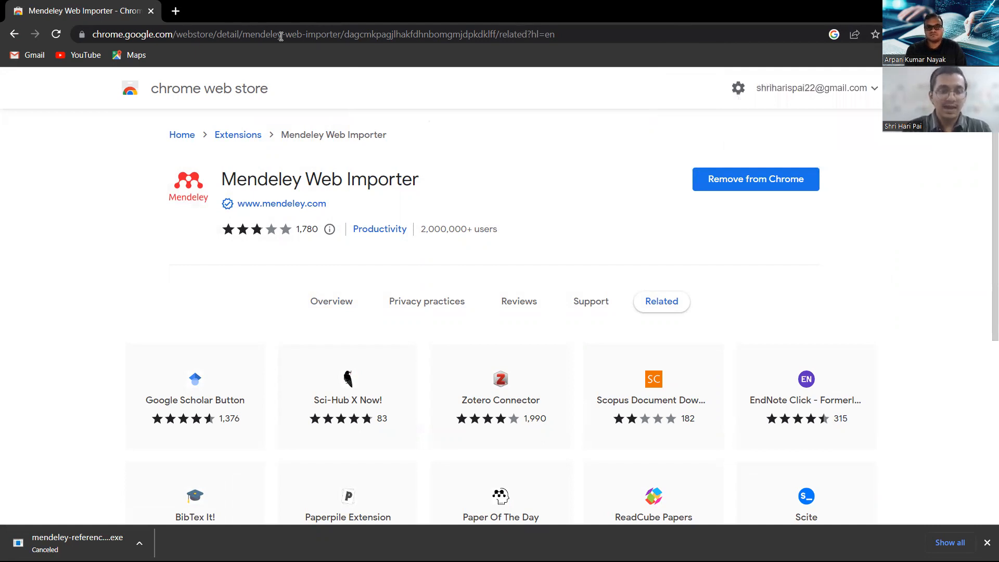
Open Google Scholar in a new browser tab.
key("ctrl+t")
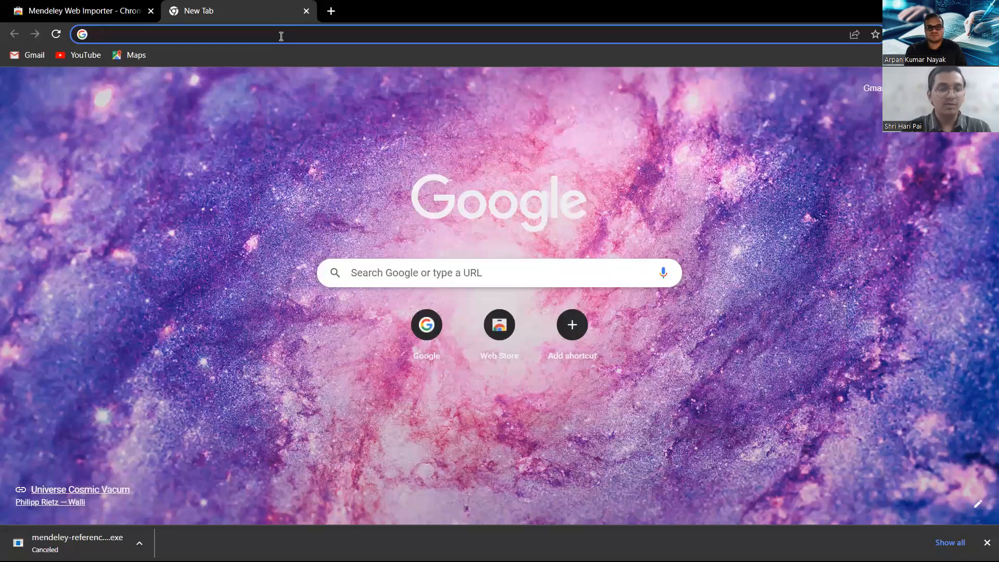
type("schl")
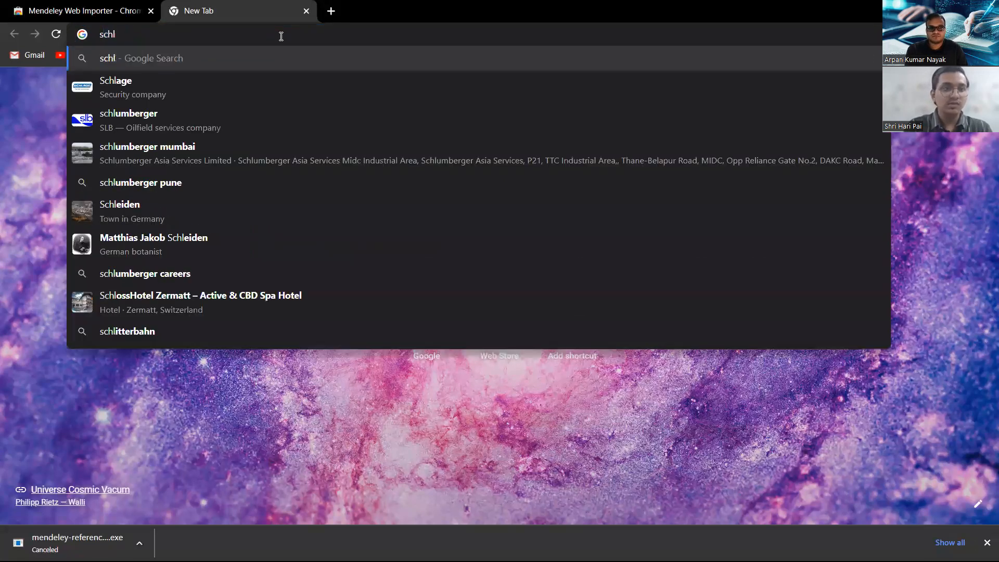
key("BackSpace")
type("olar")
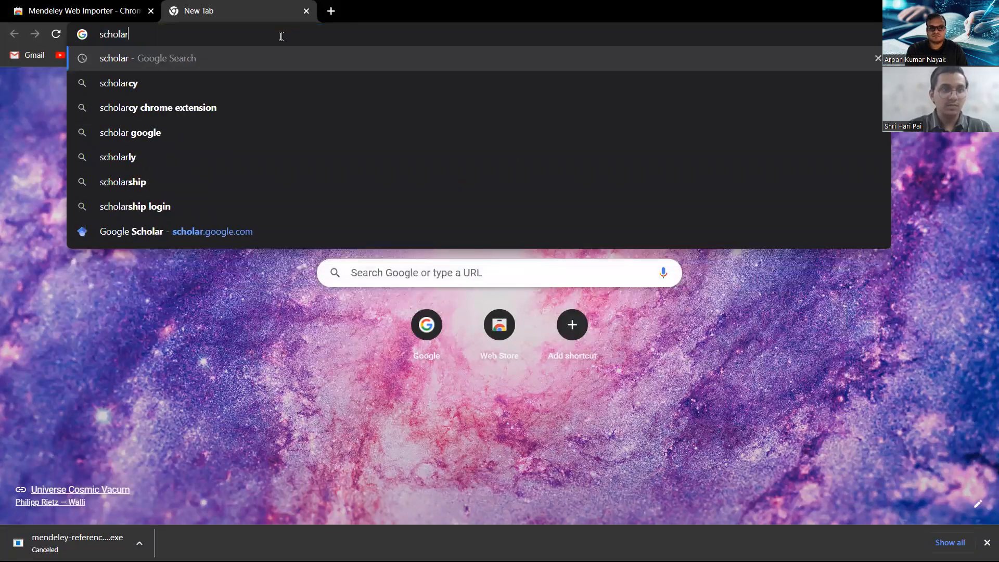
key("Return")
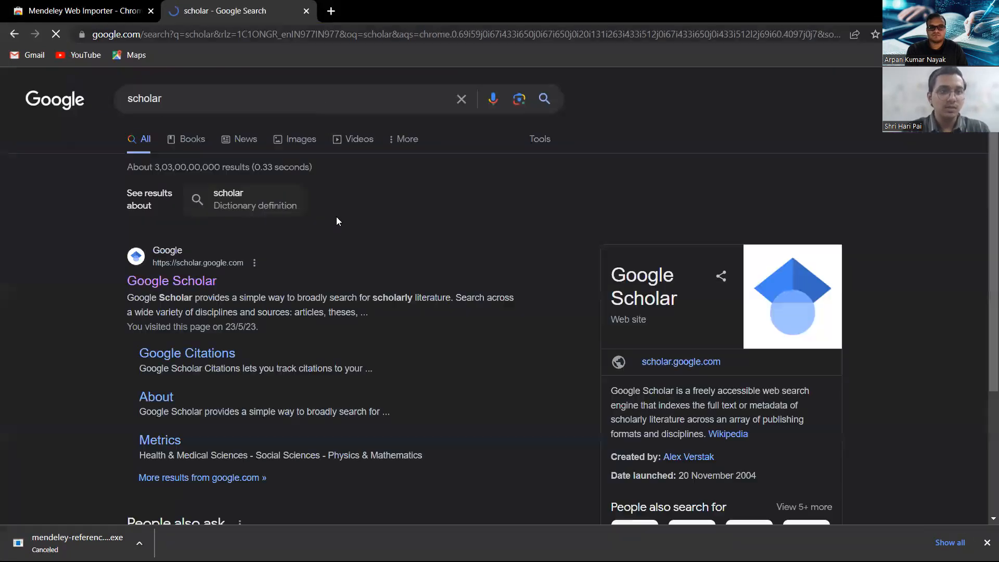
left_click(207, 284)
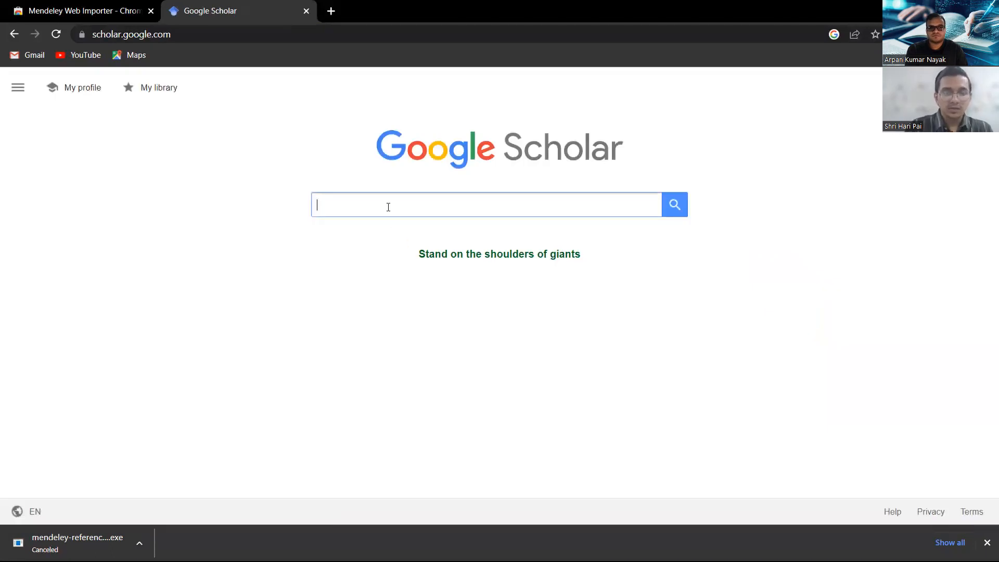
Search Google Scholar for 'Nickel oxide supercapacitor'.
type("Ni")
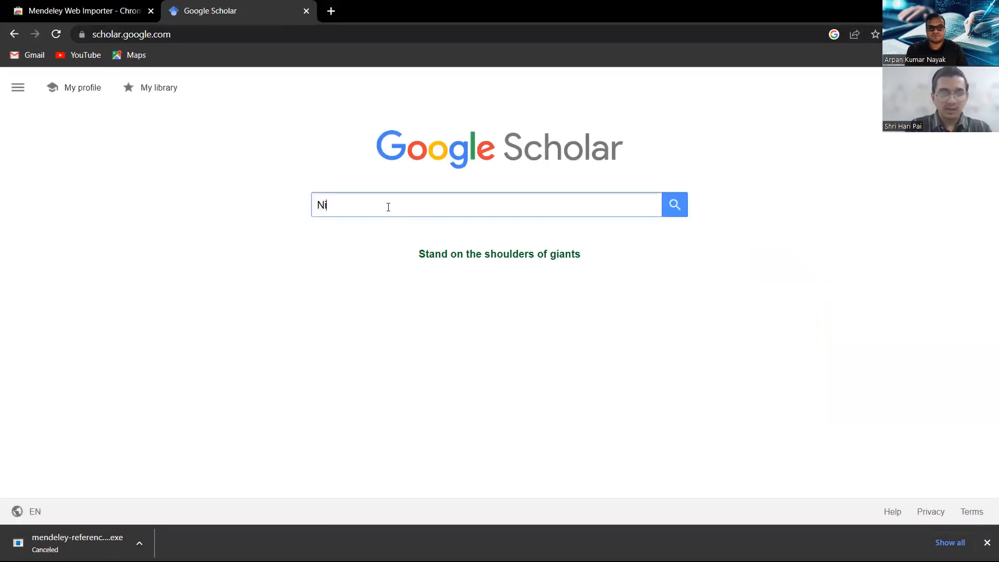
type("ckel oxide ")
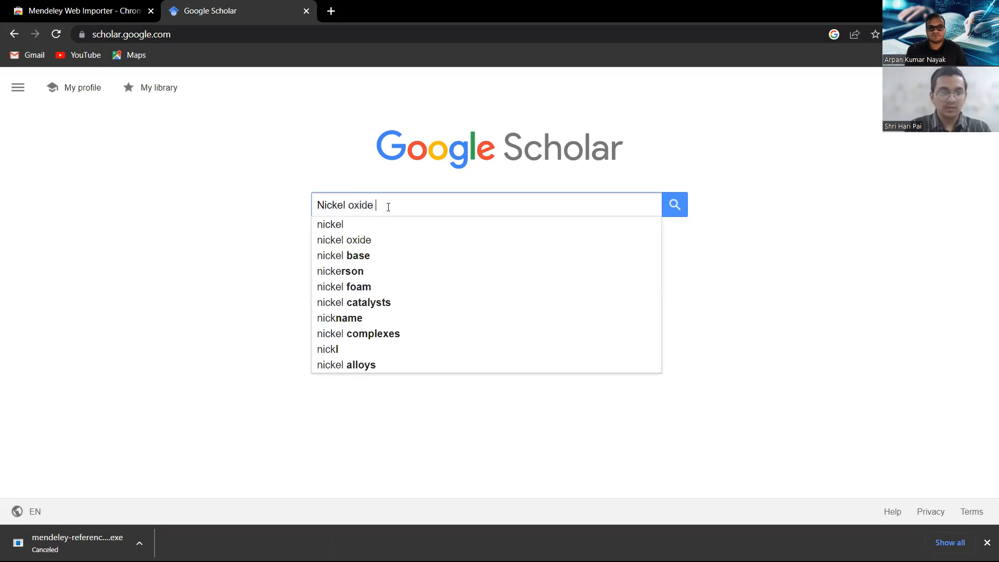
type("Supercapa")
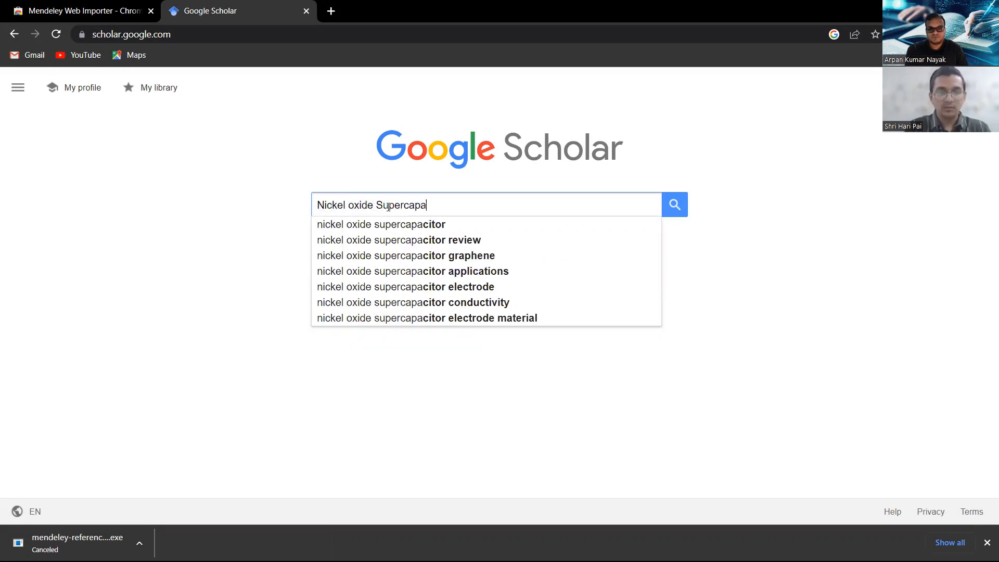
key("Down")
key("Return")
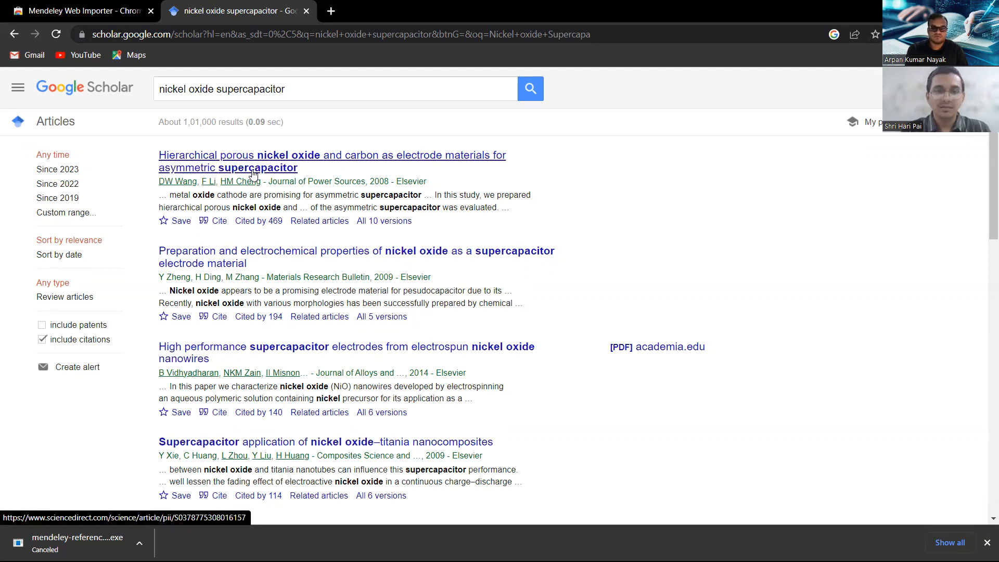
Open the hierarchical porous nickel oxide article on ScienceDirect and launch the Mendeley Web Importer.
left_click(363, 160)
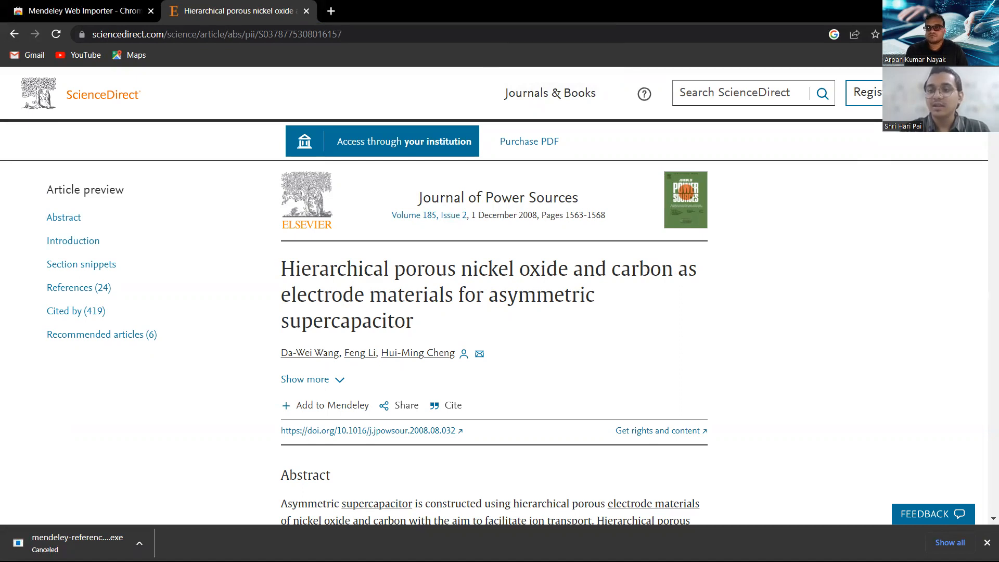
left_click(58, 35)
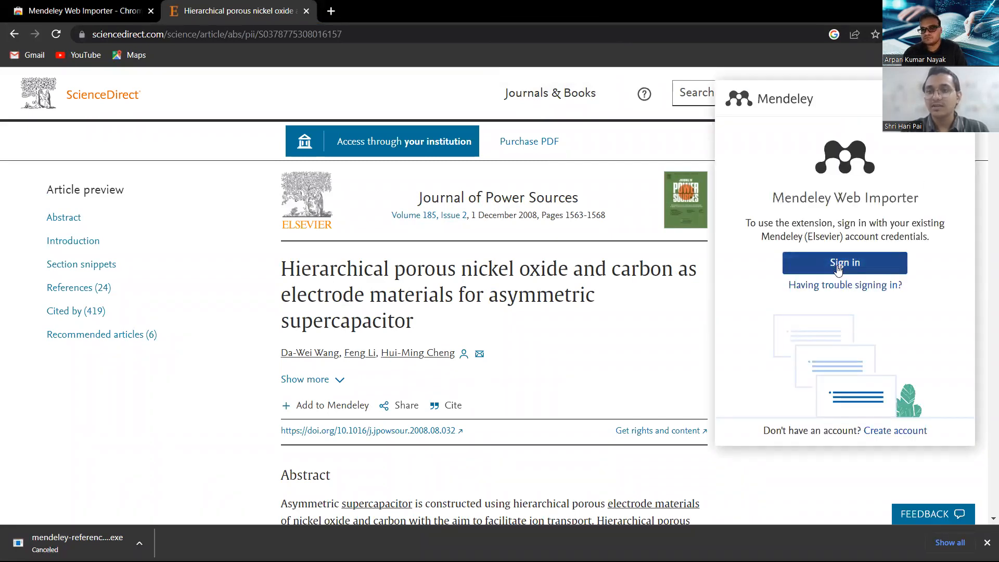
Sign in to the importer with the account e-mail and password, declining Chrome's password saving.
left_click(837, 265)
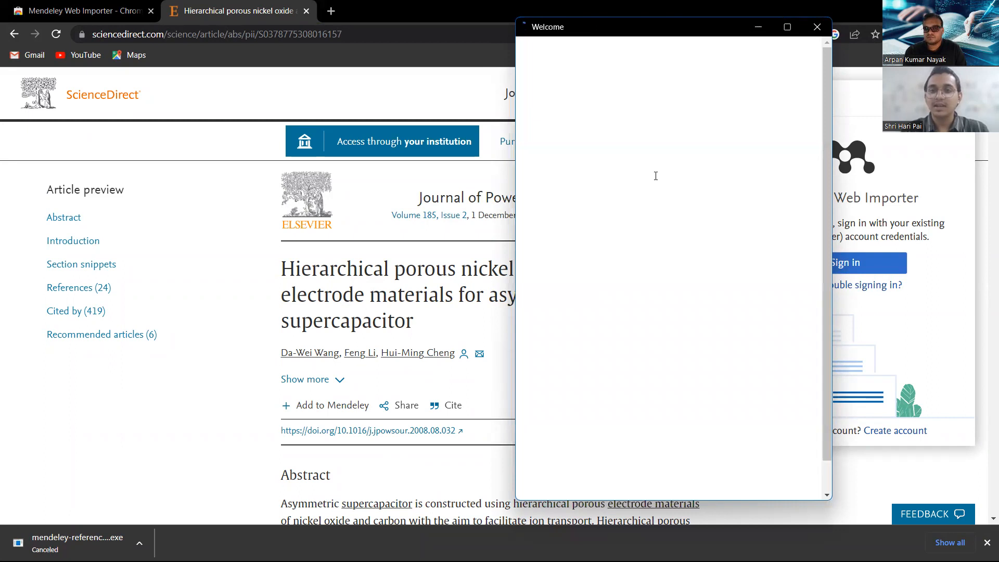
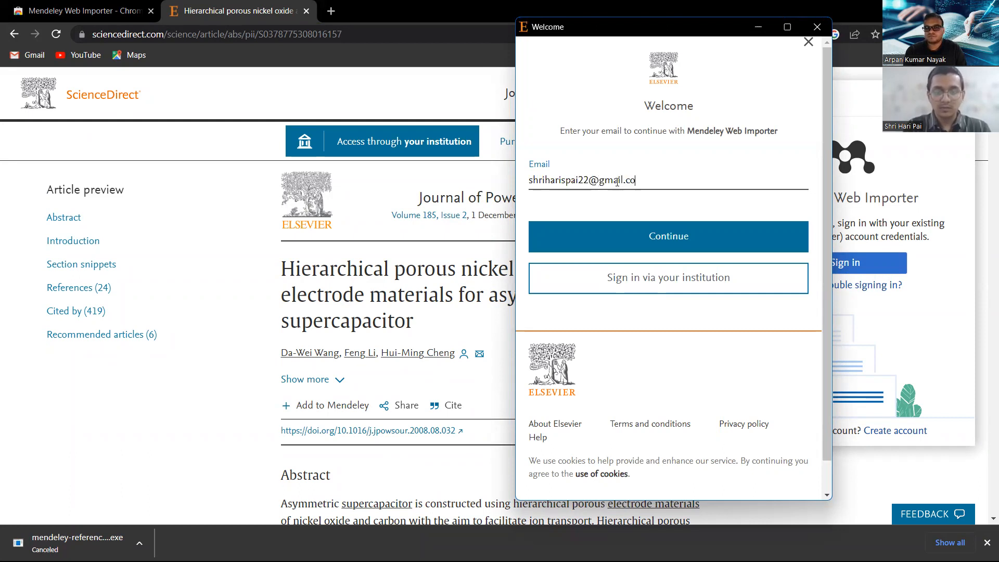
left_click(651, 235)
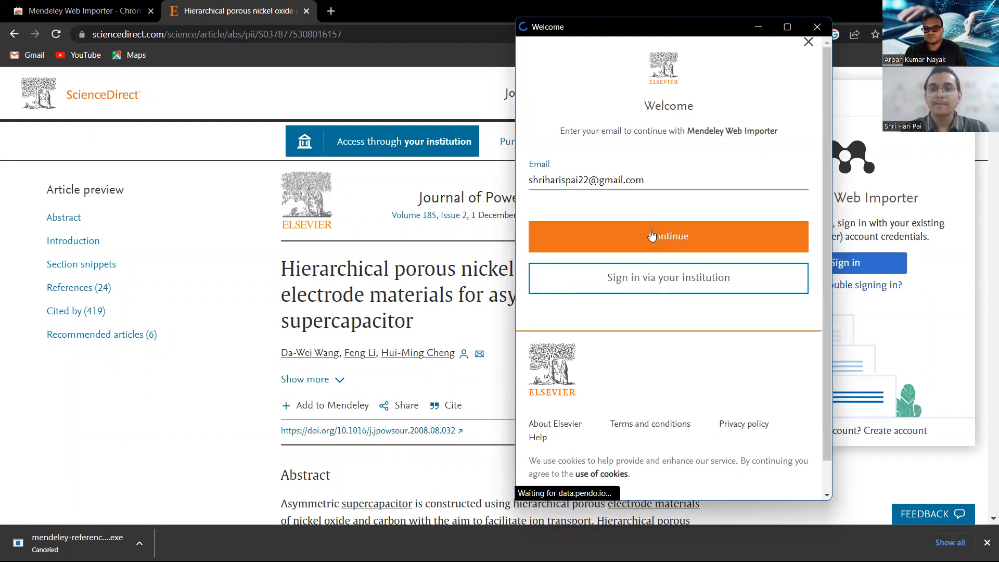
type("••")
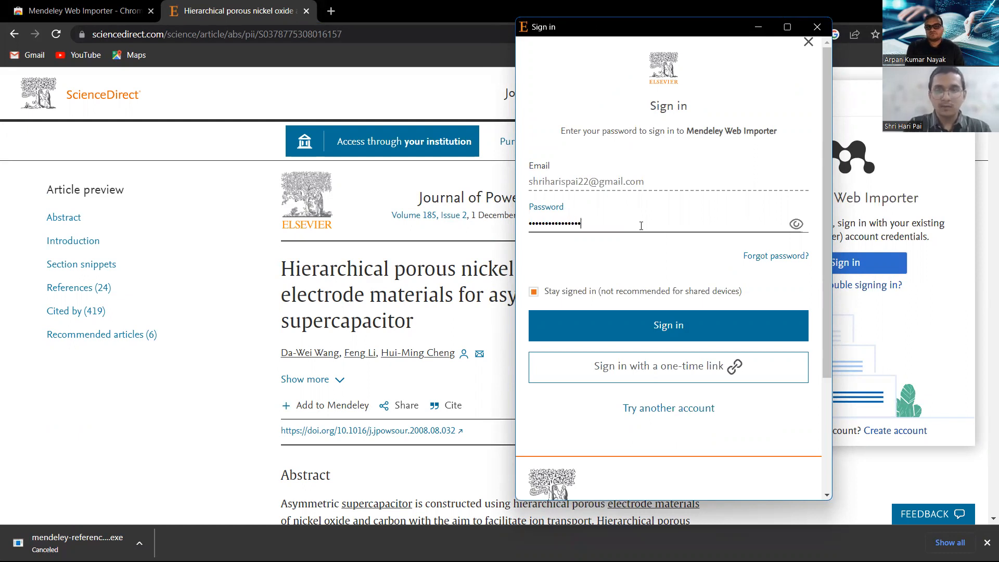
left_click(664, 319)
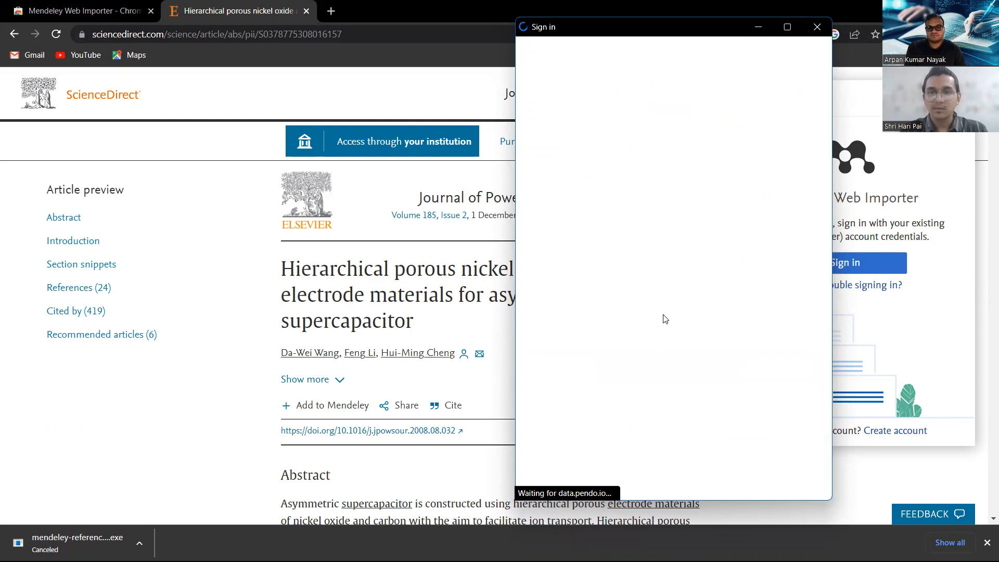
left_click(800, 259)
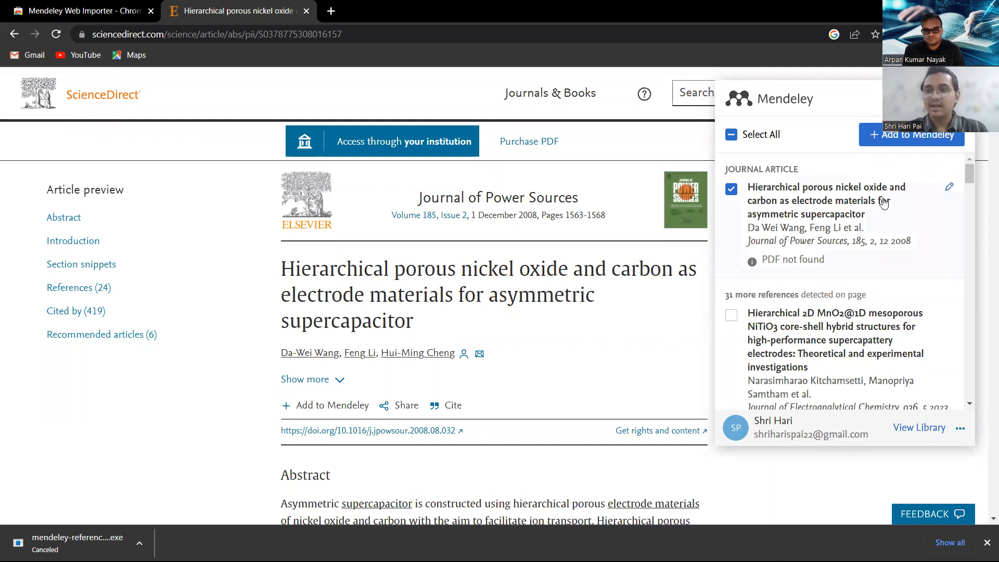
Add the hierarchical porous nickel oxide article to My Library, then minimize Chrome.
left_click(732, 189)
left_click(731, 189)
left_click(890, 143)
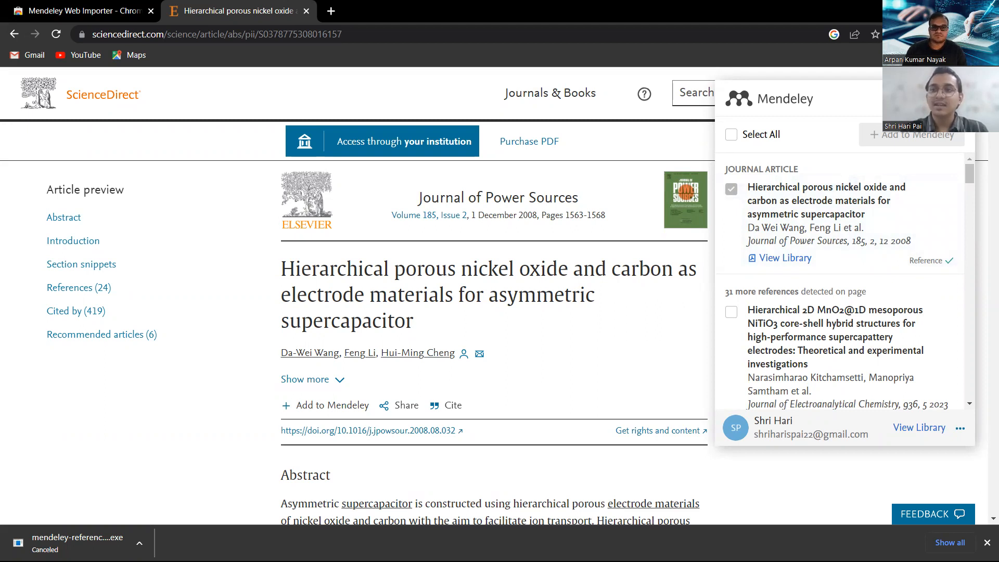
left_click(925, 9)
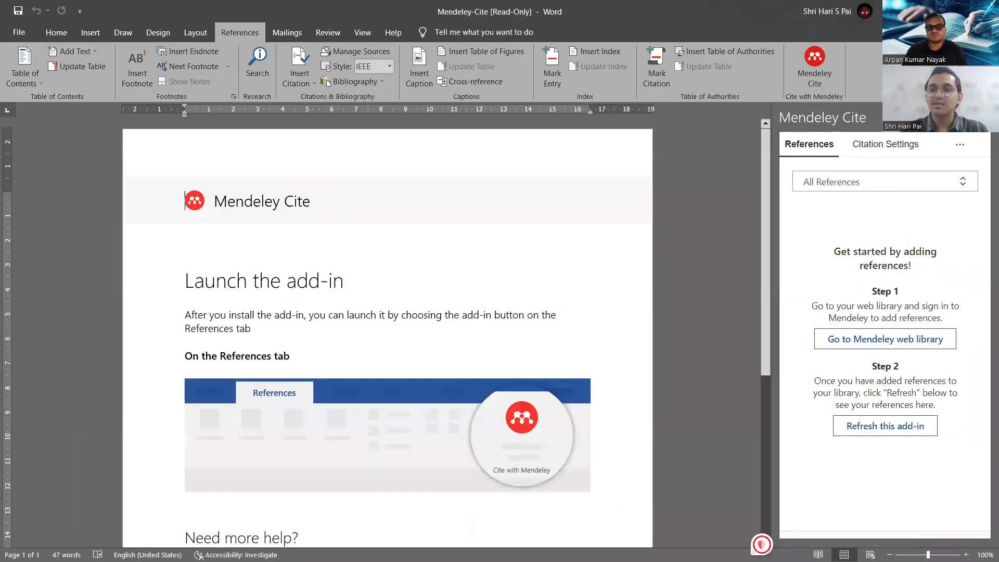
Minimize Word and Chrome to show All References with the 2008 nickel oxide article.
left_click(925, 10)
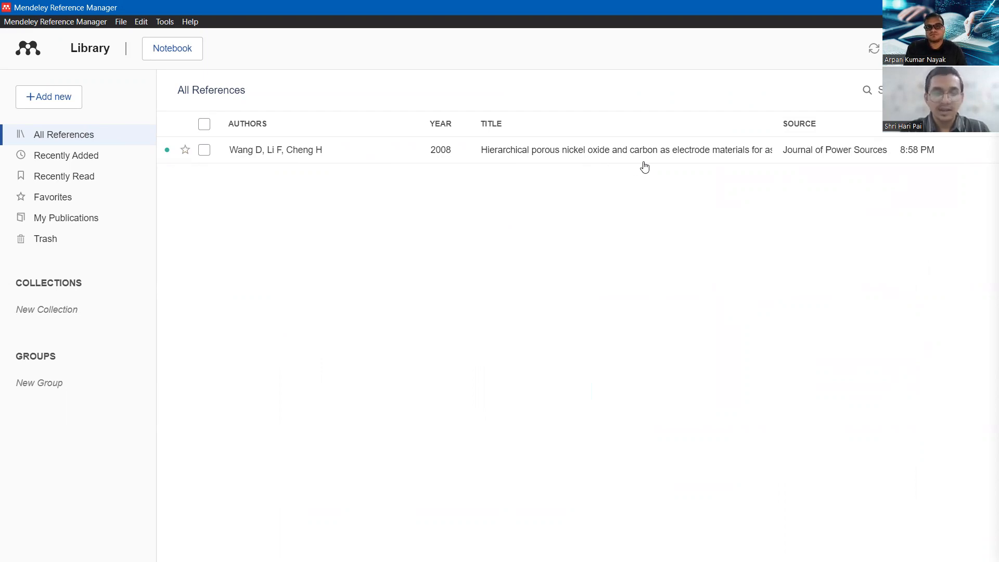
mouse_move(522, 561)
left_click(487, 546)
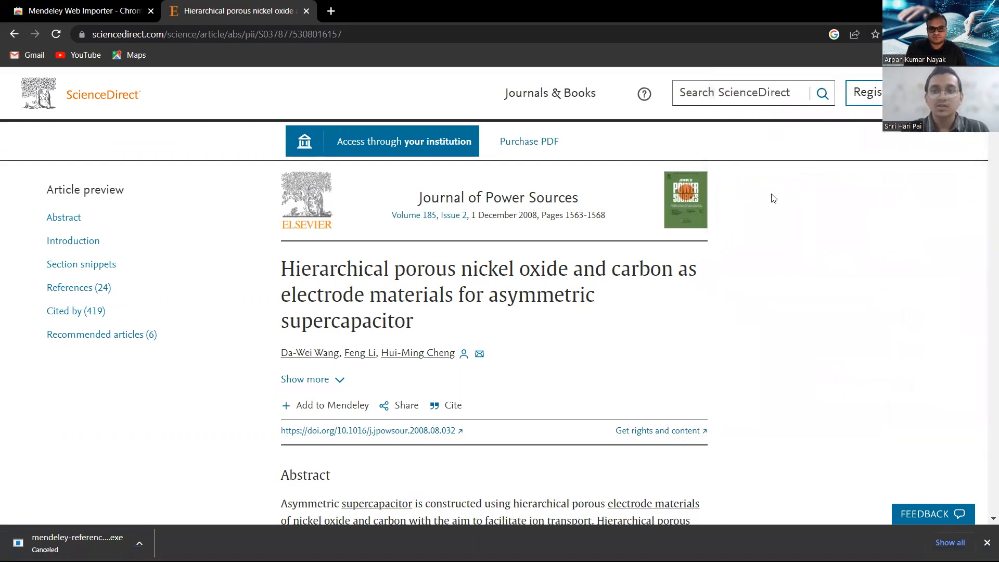
left_click(925, 8)
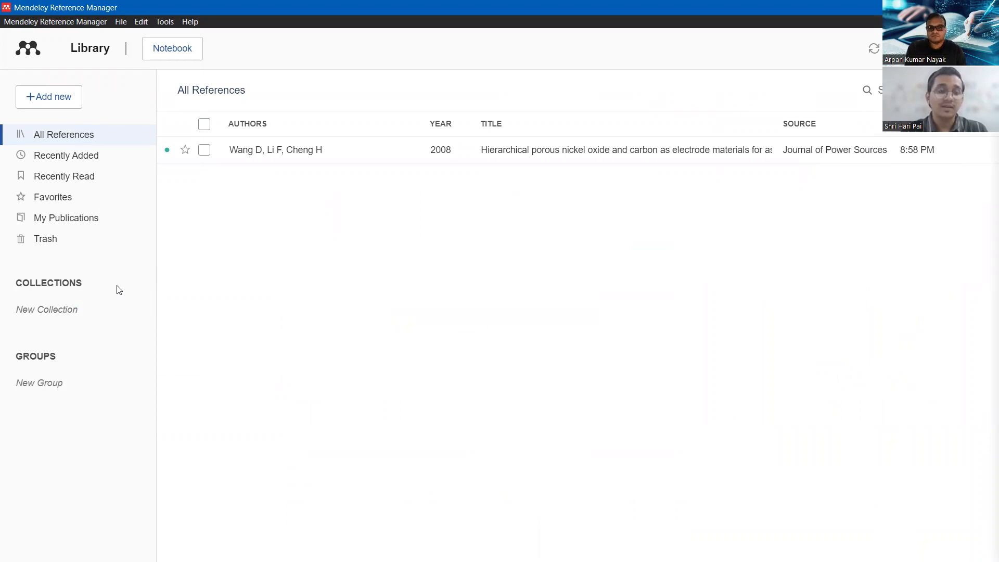
Add the Supercapacitors and sensors collections, then go back to the ScienceDirect article in Chrome.
left_click(79, 310)
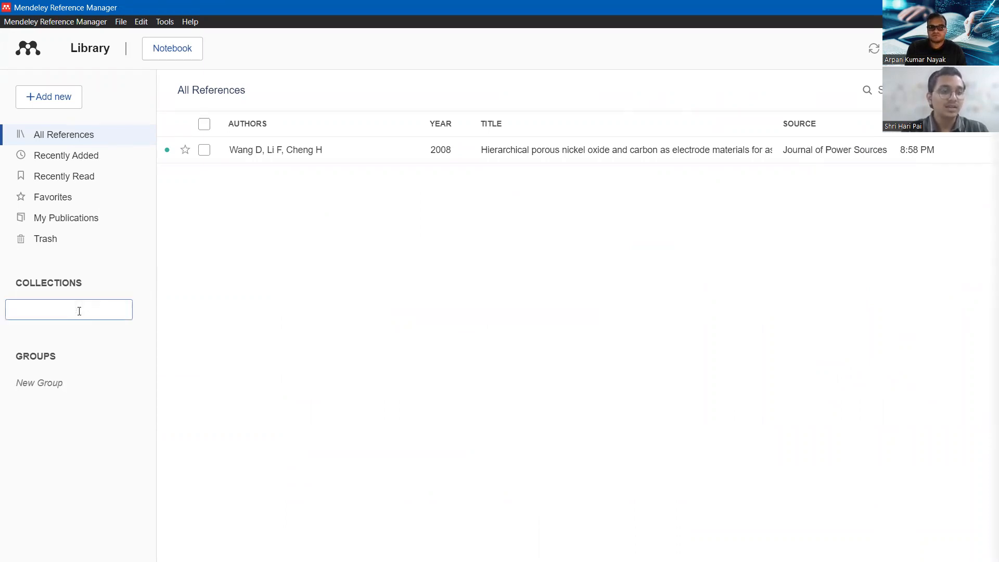
type("Supercaapacitors")
key("Return")
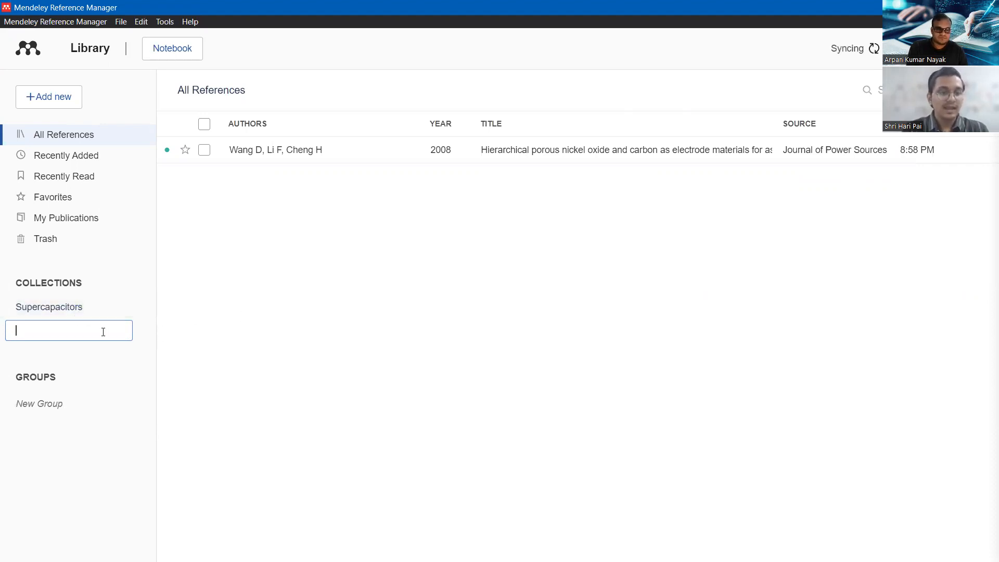
type("sensors")
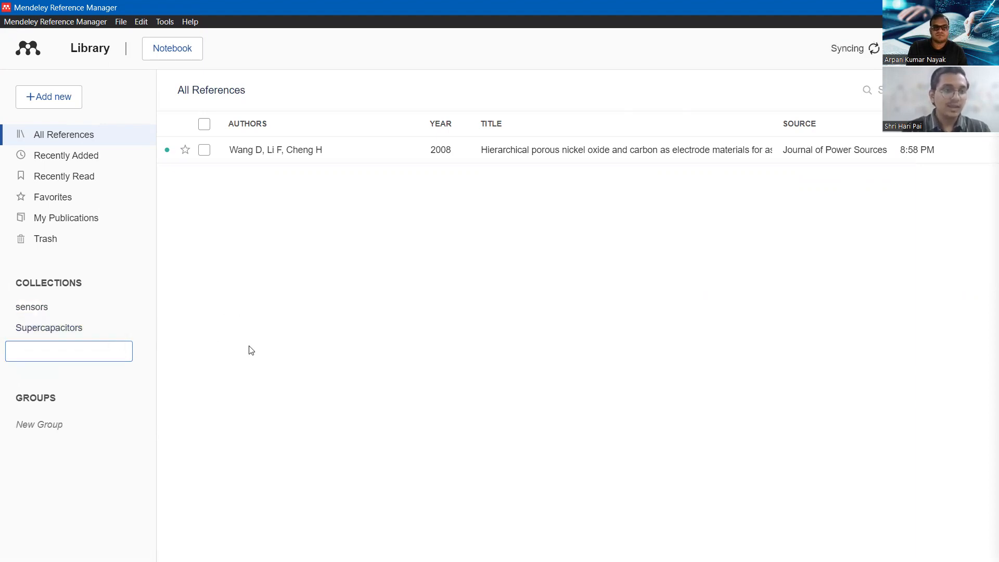
left_click(248, 347)
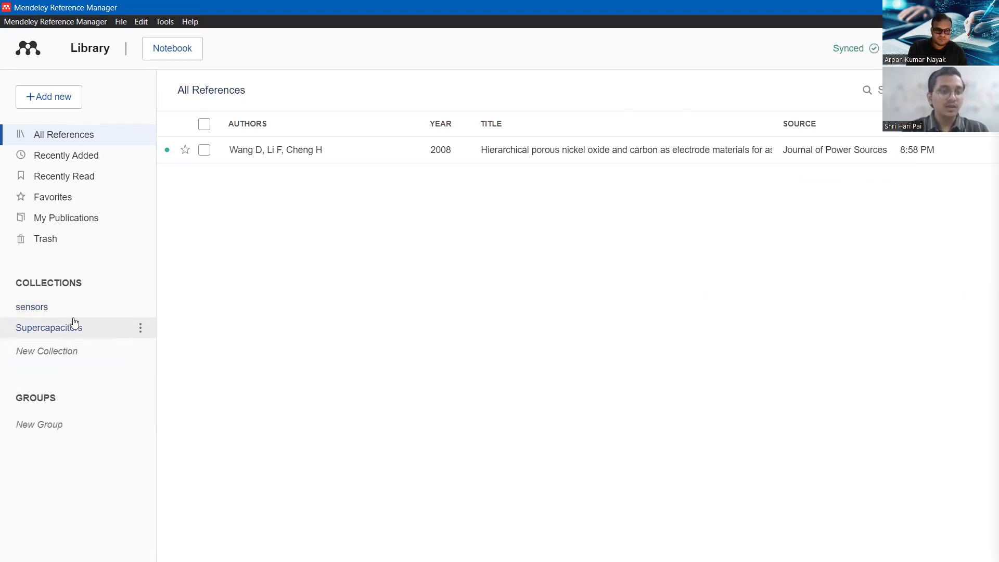
mouse_move(395, 561)
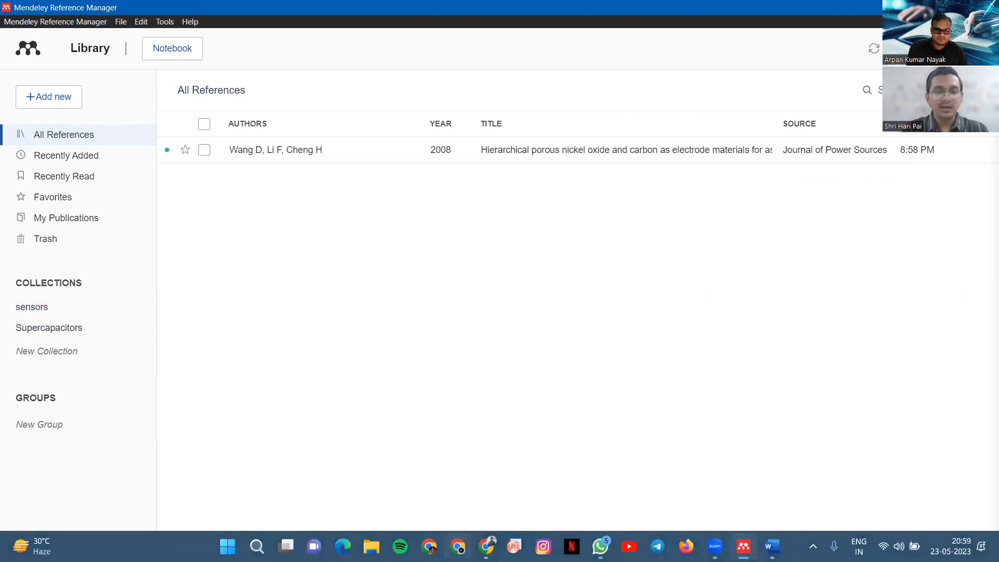
left_click(486, 546)
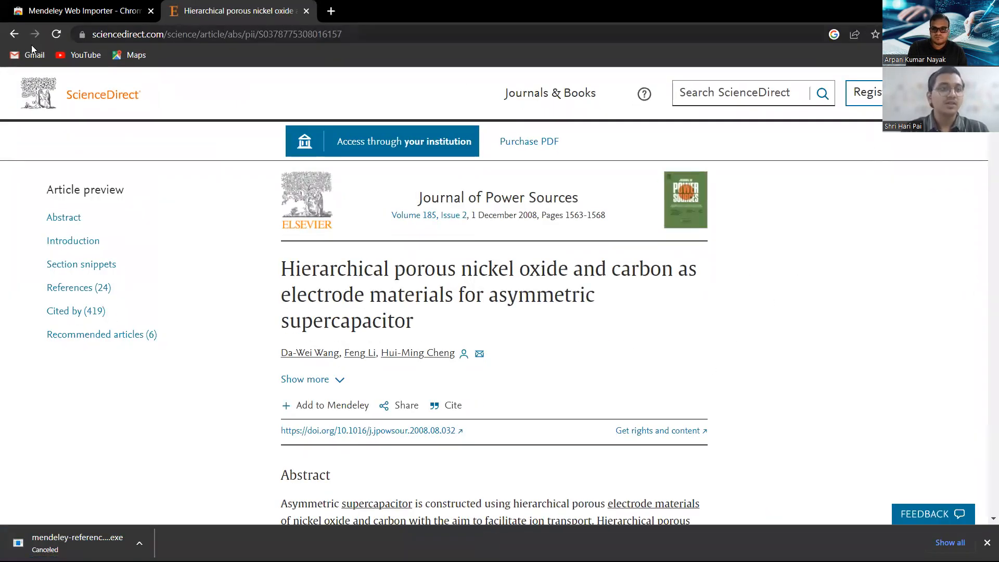
Open the second Scholar result, the 2009 nickel oxide electrode article, with the Web Importer.
left_click(15, 35)
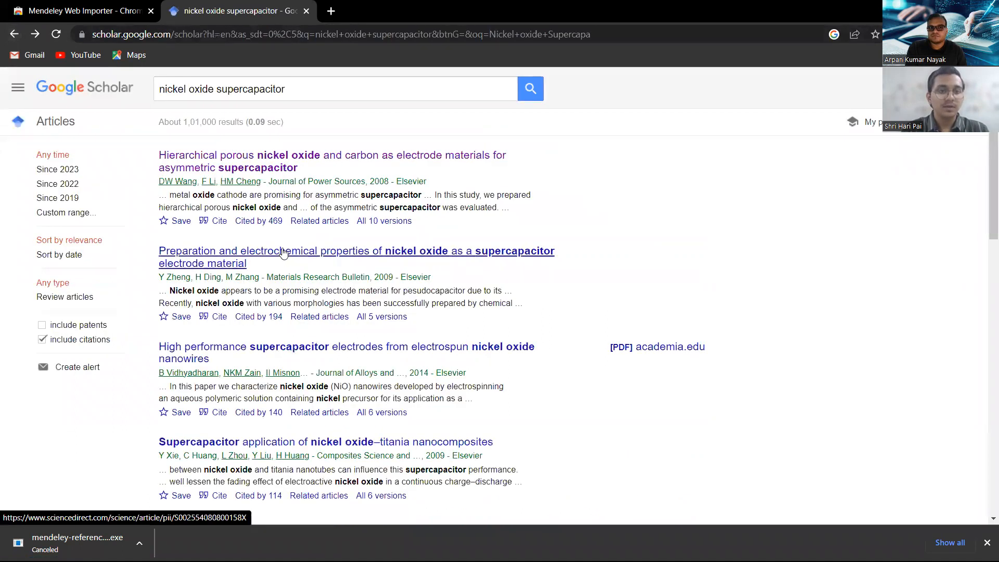
left_click(283, 253)
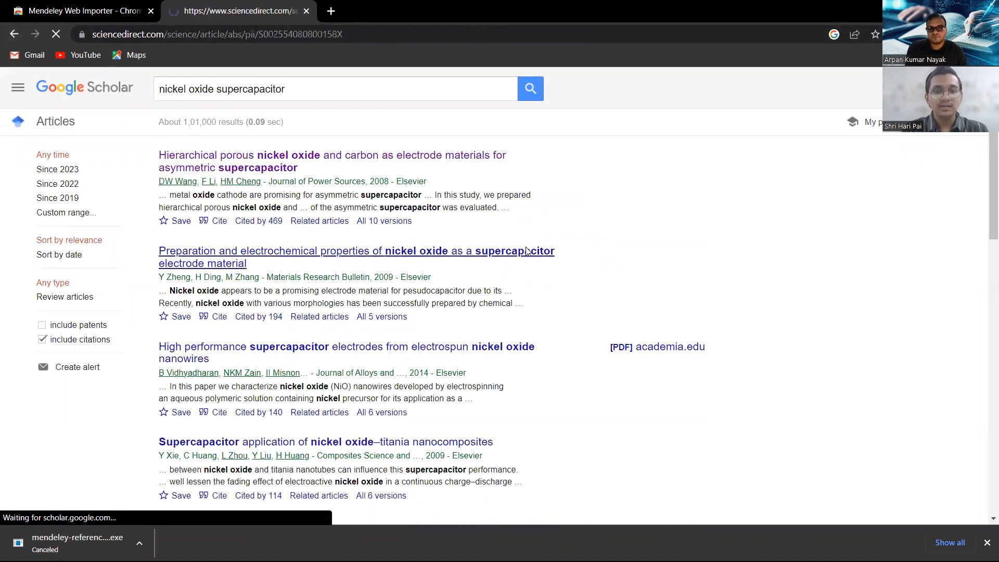
left_click(902, 35)
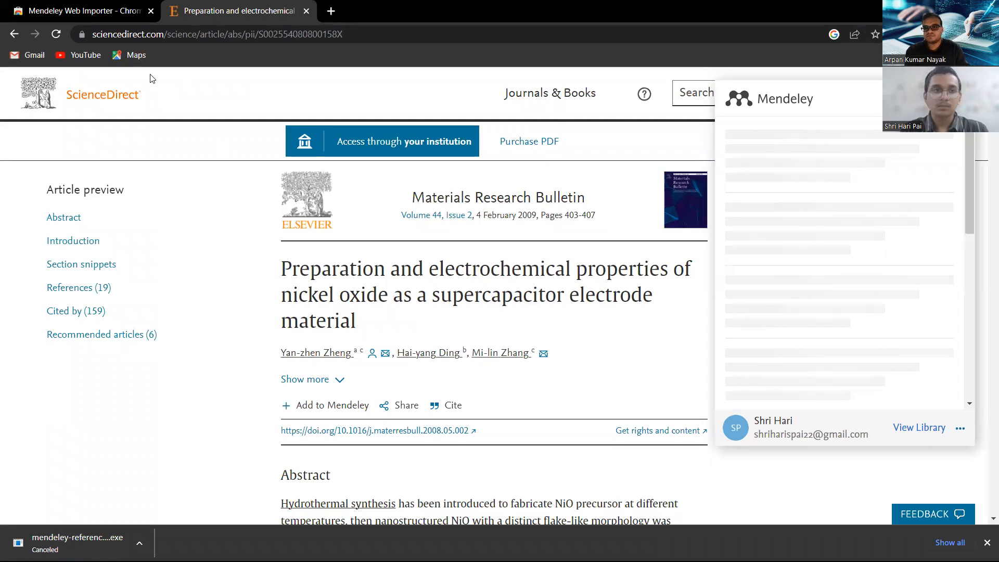
left_click(56, 34)
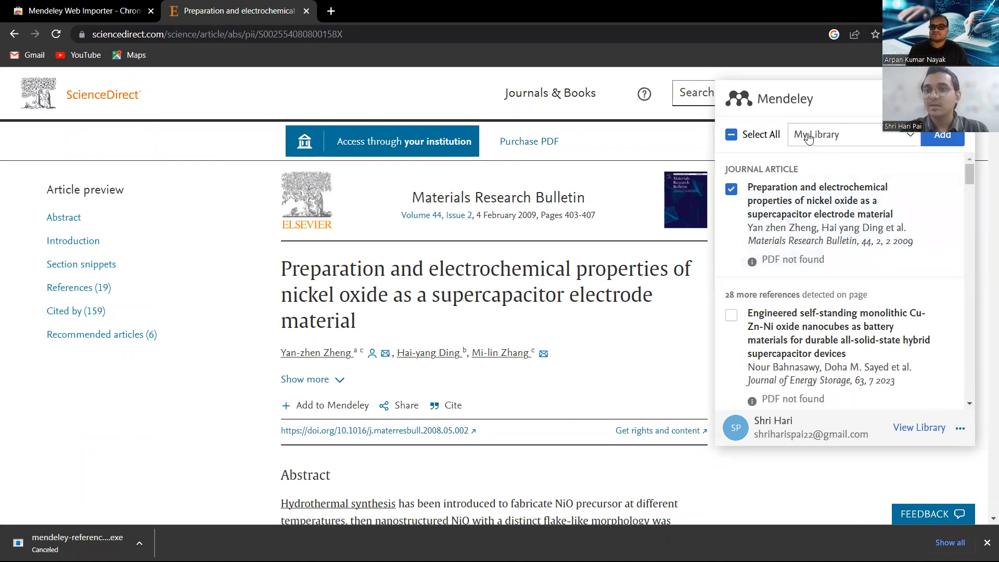
Import the article into the sensors collection.
left_click(845, 144)
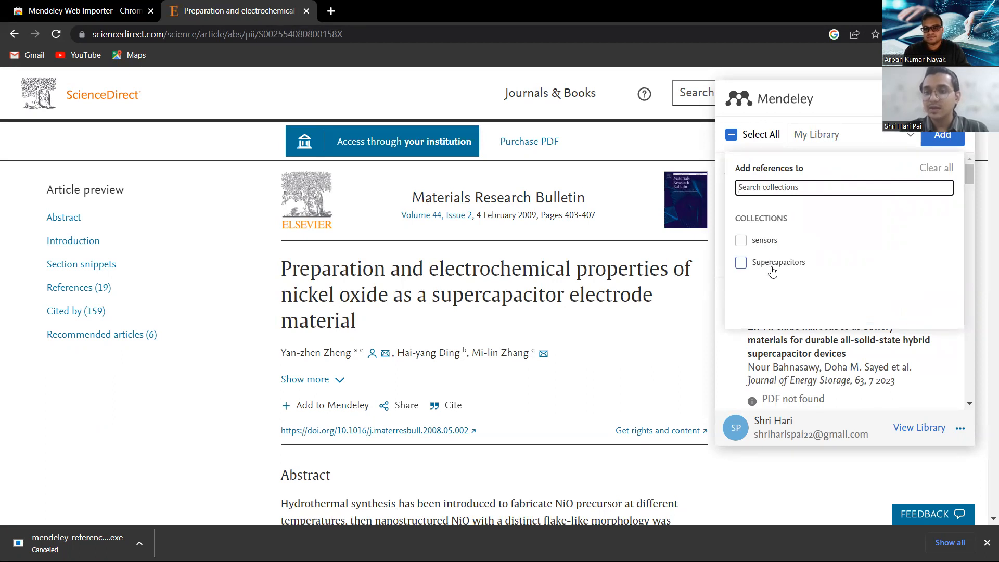
left_click(741, 242)
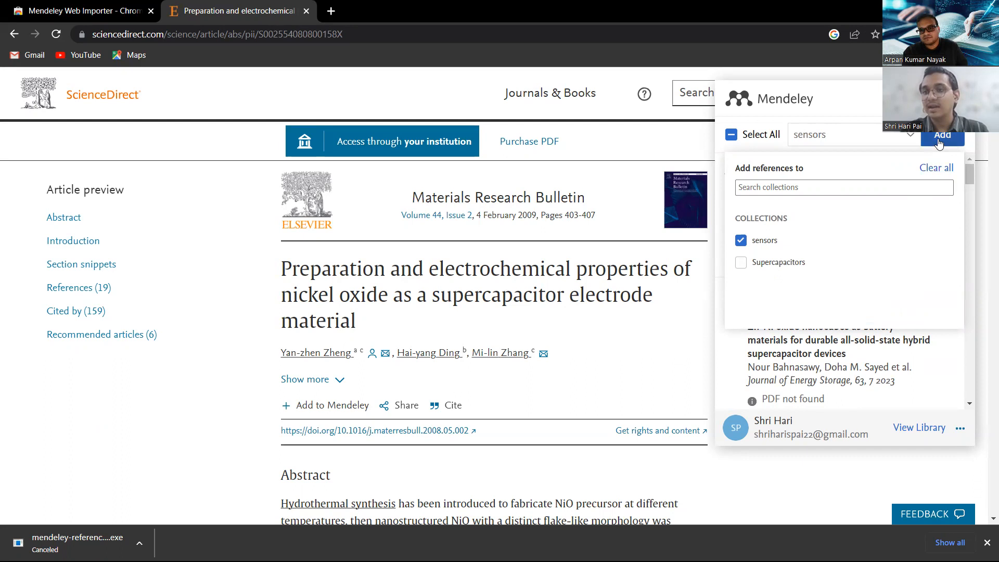
left_click(939, 139)
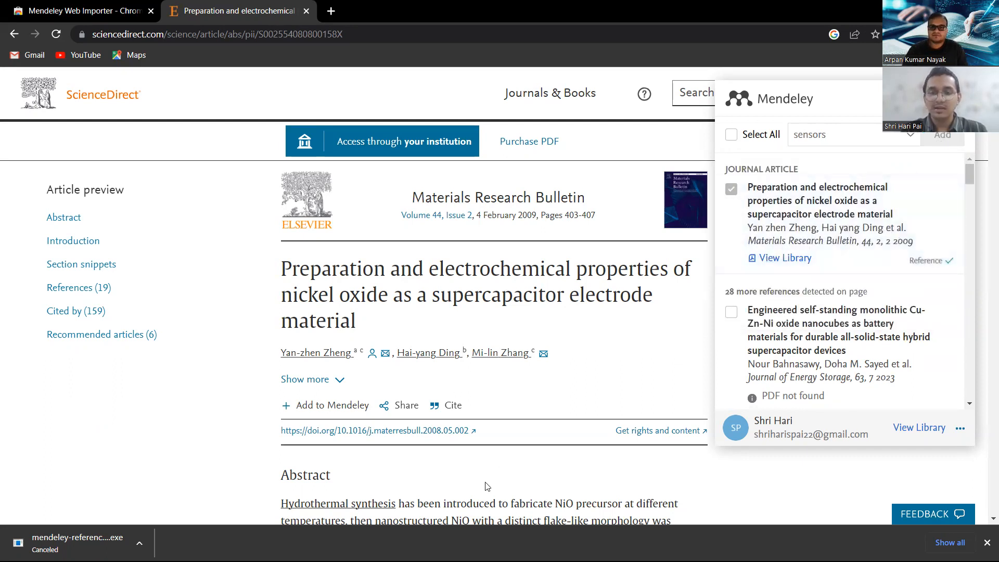
mouse_move(494, 560)
left_click(742, 546)
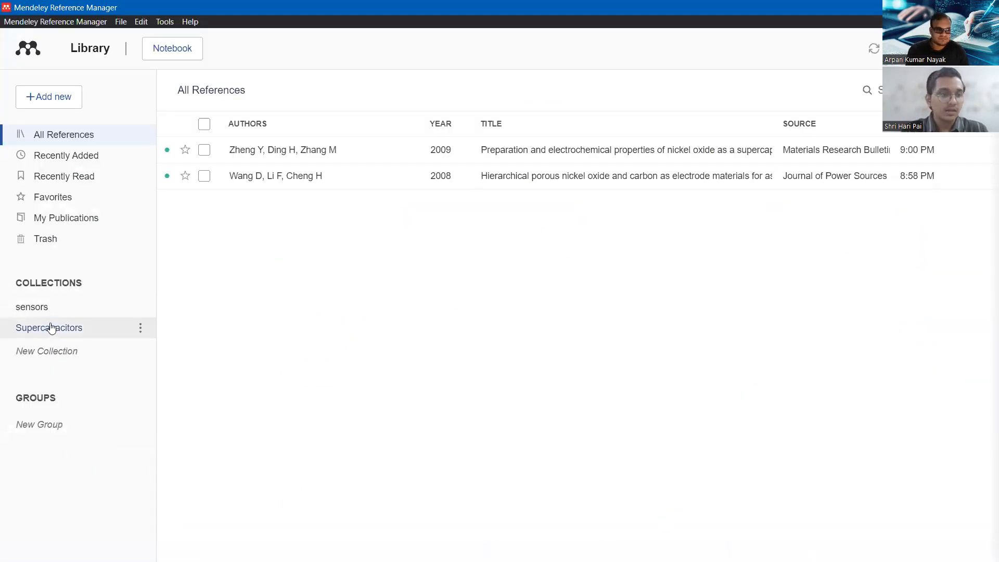
Confirm sensors holds the 2009 article and Supercapacitors is empty, then minimize Mendeley and Chrome.
left_click(36, 307)
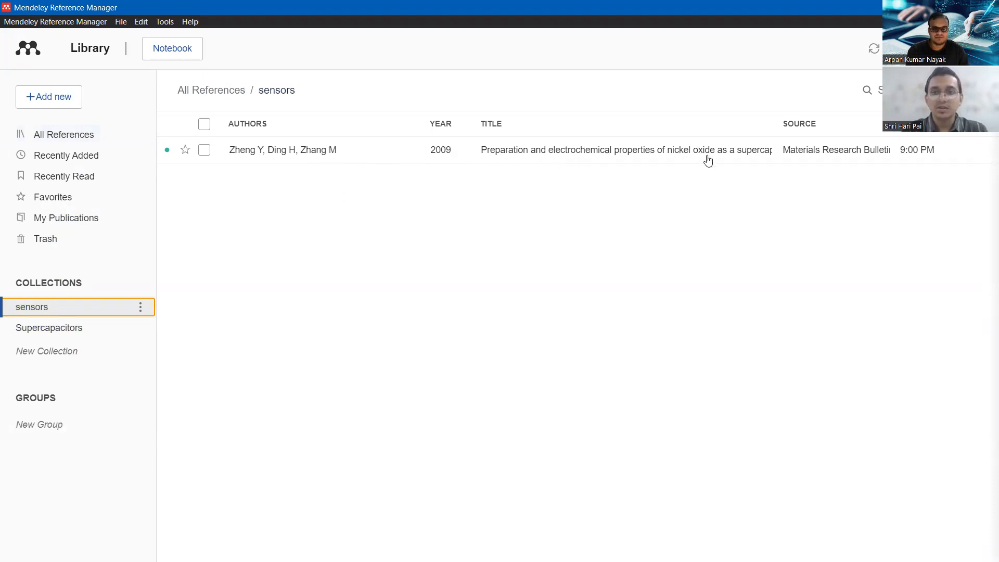
key("alt+Tab")
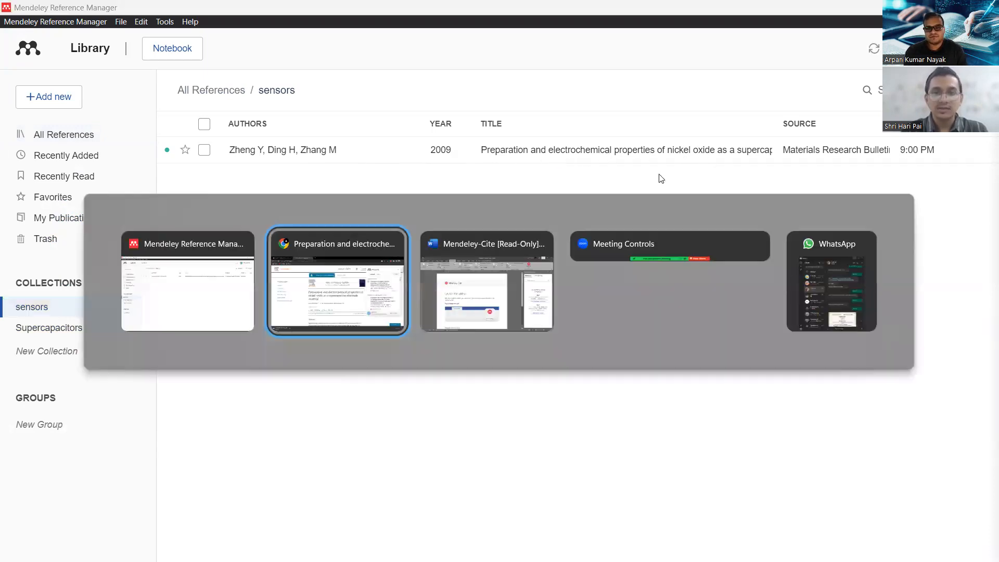
key("alt+Tab")
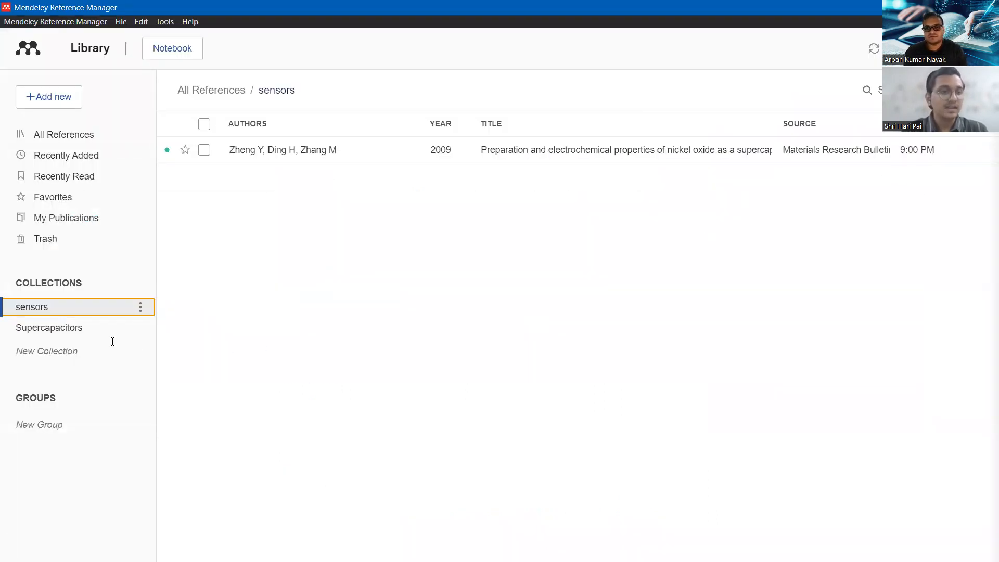
left_click(74, 328)
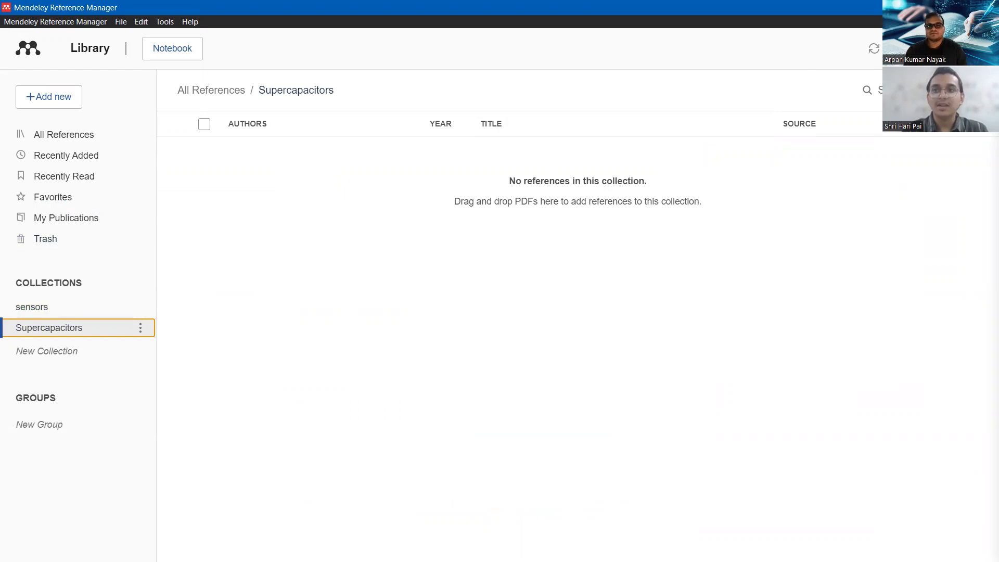
left_click(923, 7)
left_click(923, 7)
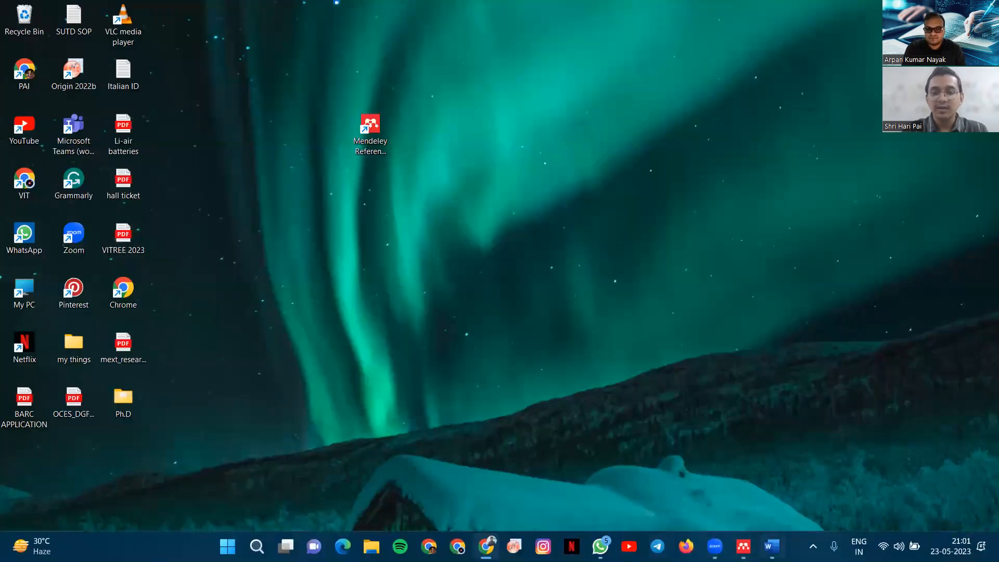
Create a blank Word document and type 'Supercapacitors are electrochemical devices.'.
left_click(772, 546)
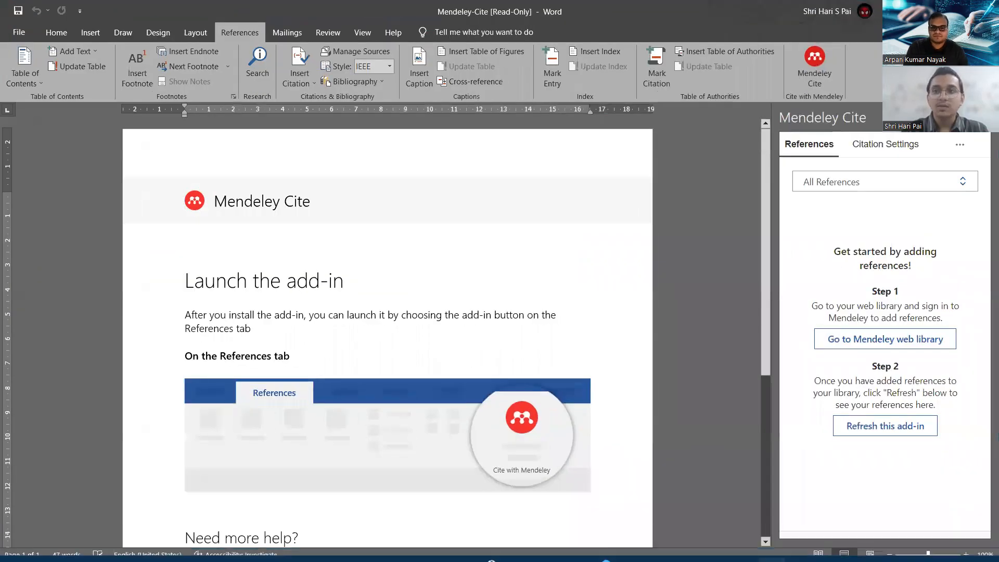
key("ctrl+o")
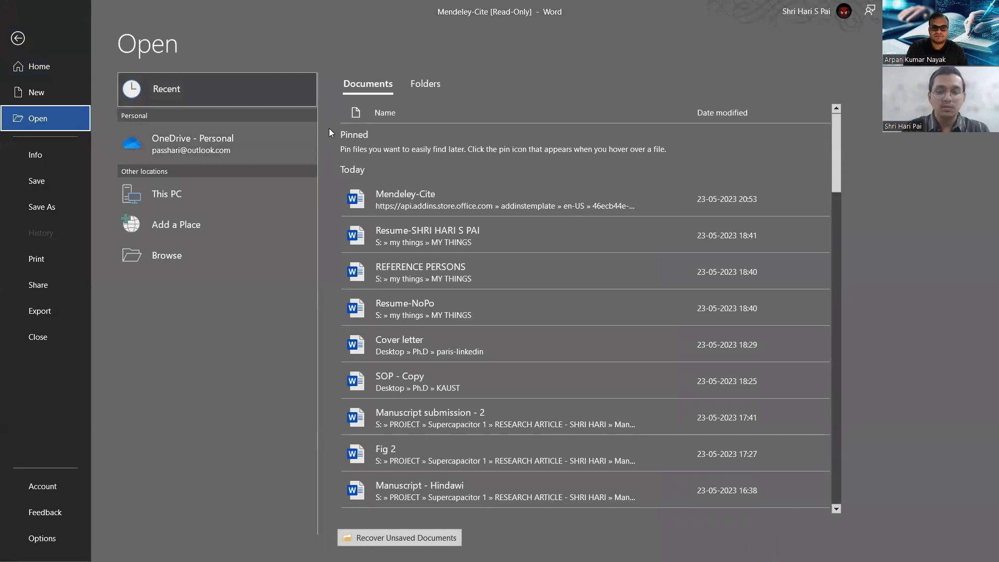
left_click(52, 91)
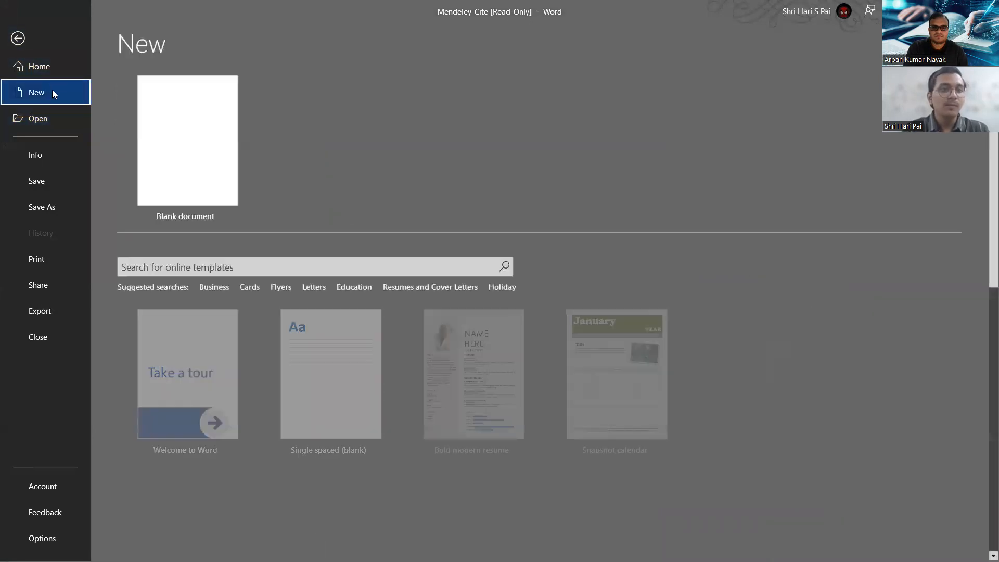
left_click(161, 121)
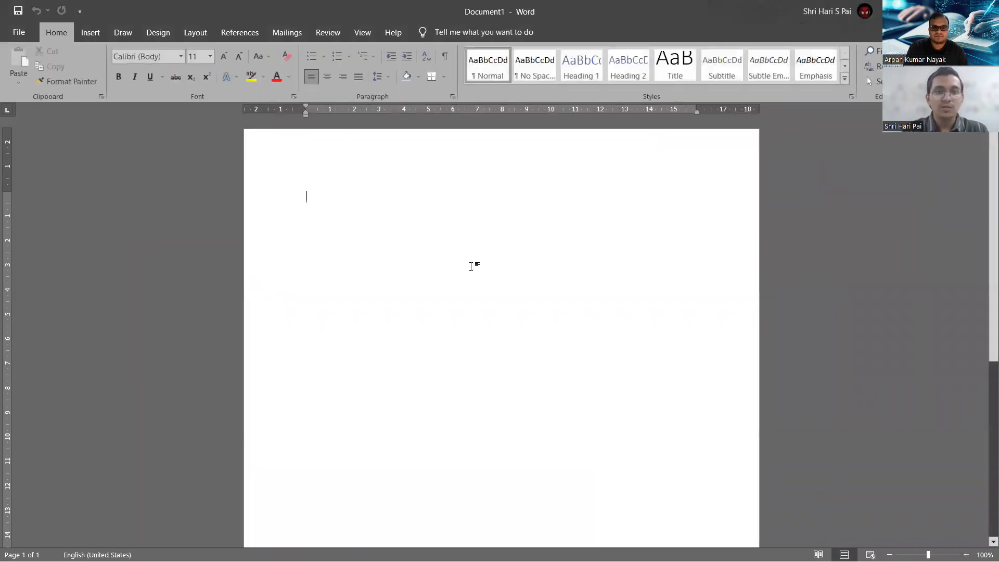
type("Supercapacitors are electrochemical devices.")
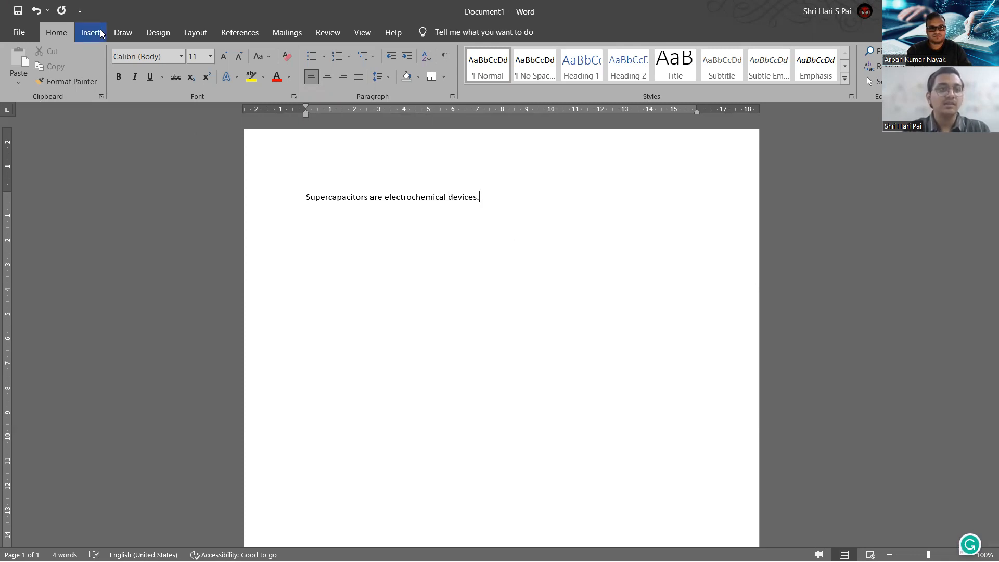
Insert the Mendeley Cite citation (Zheng et al., 2009) after 'devices.'.
left_click(240, 36)
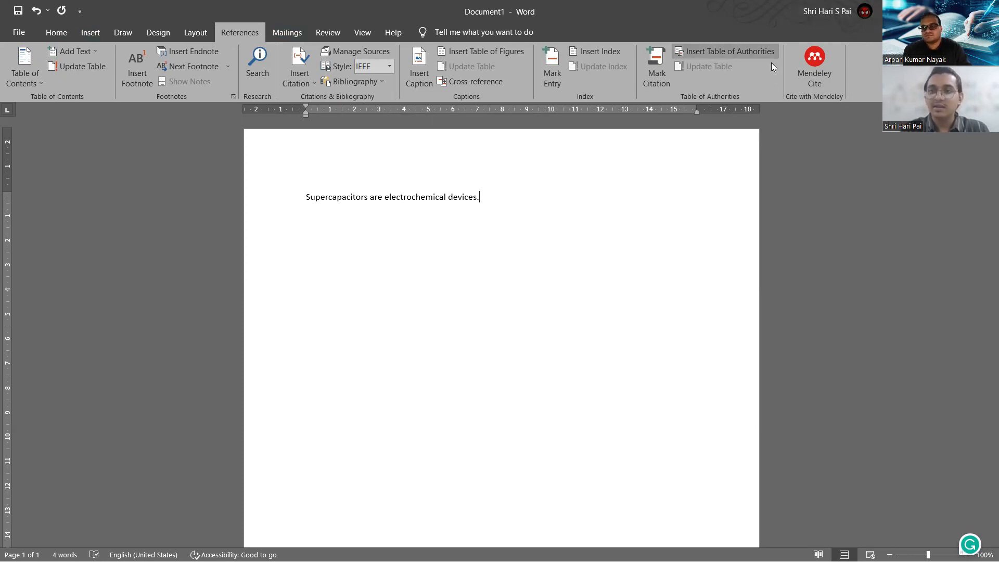
left_click(816, 75)
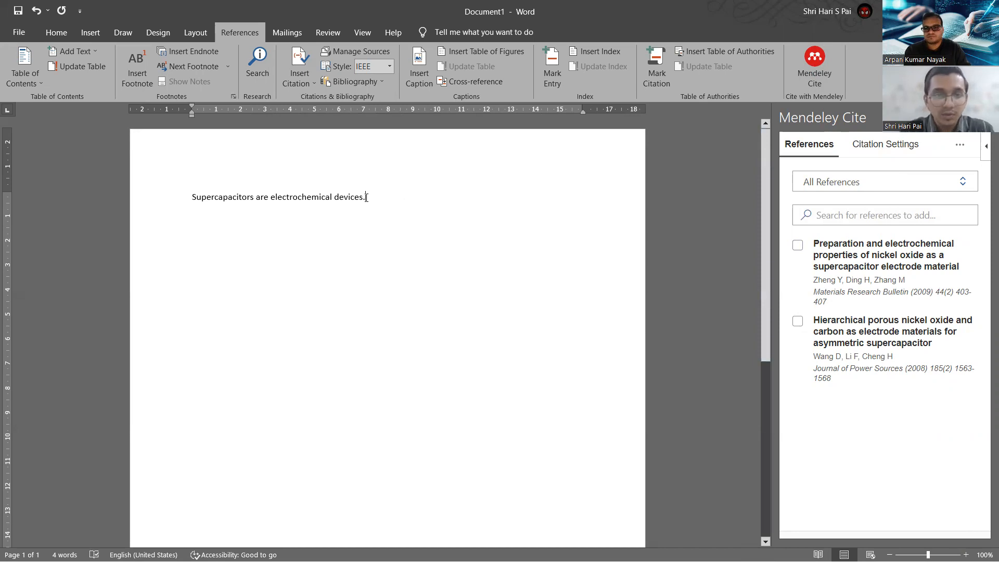
left_click(367, 198)
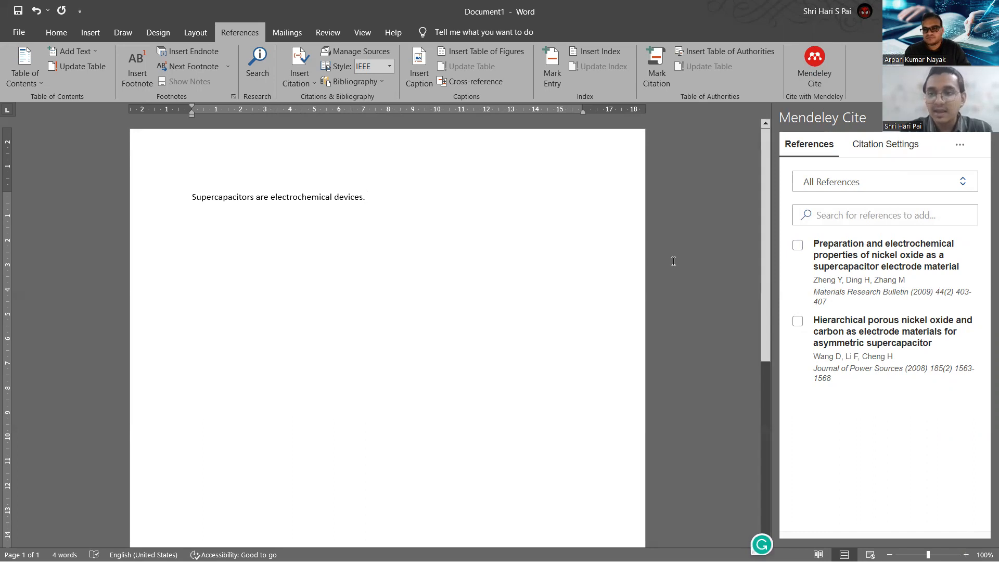
left_click(800, 247)
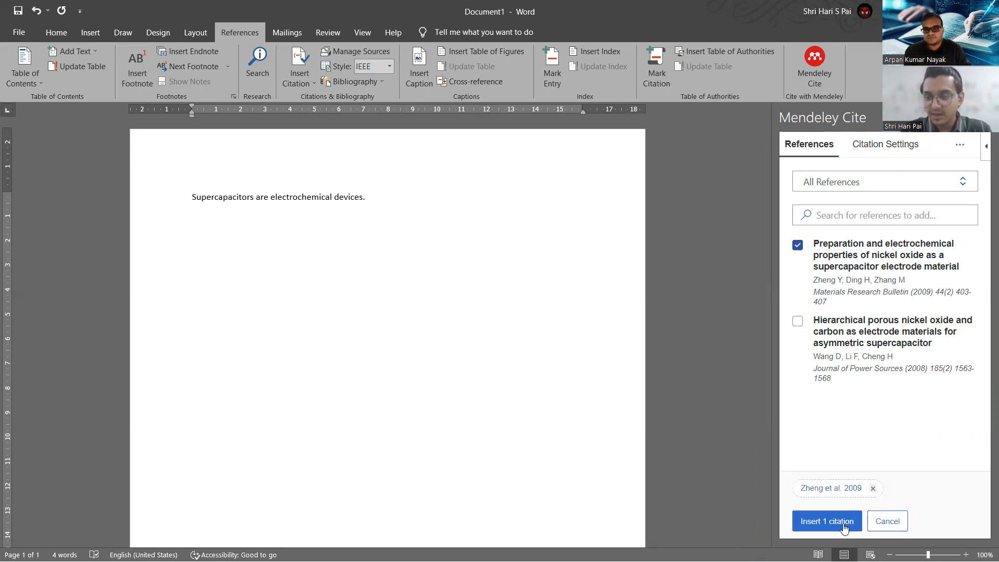
left_click(843, 524)
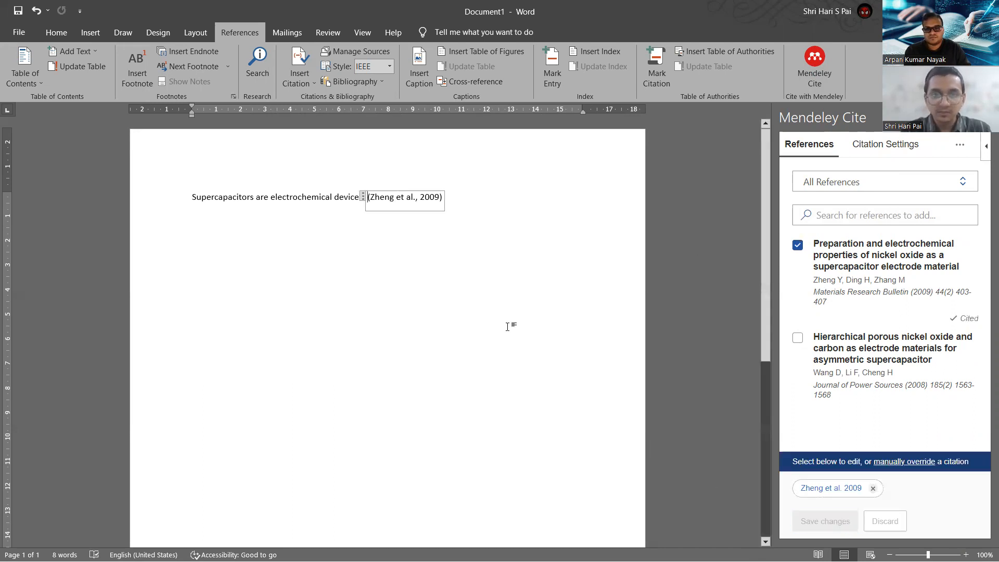
Insert a citation for the Wang et al. 2008 nickel oxide paper after 'Supercapacitors'.
left_click(457, 200)
left_click(404, 198)
left_click(457, 198)
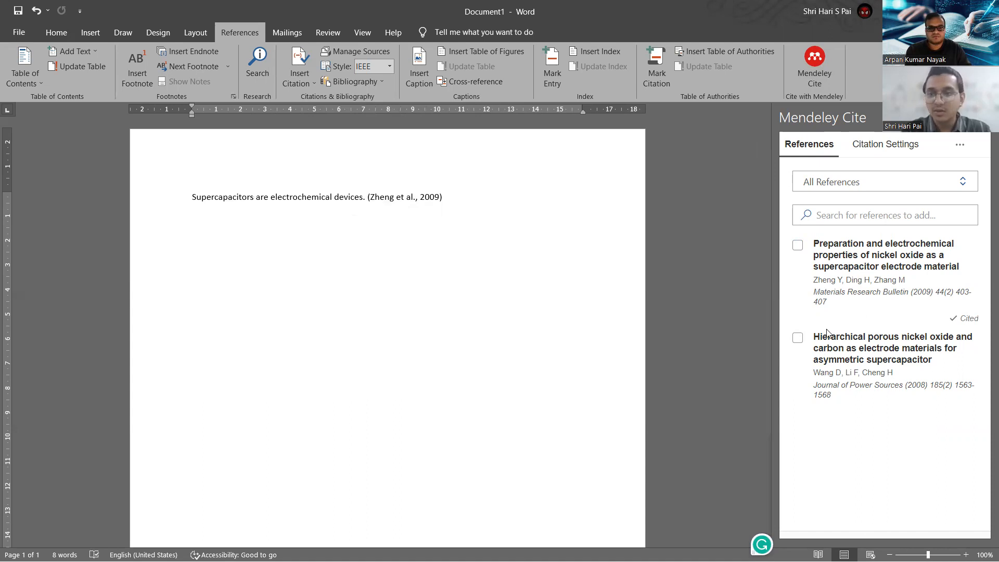
left_click(798, 338)
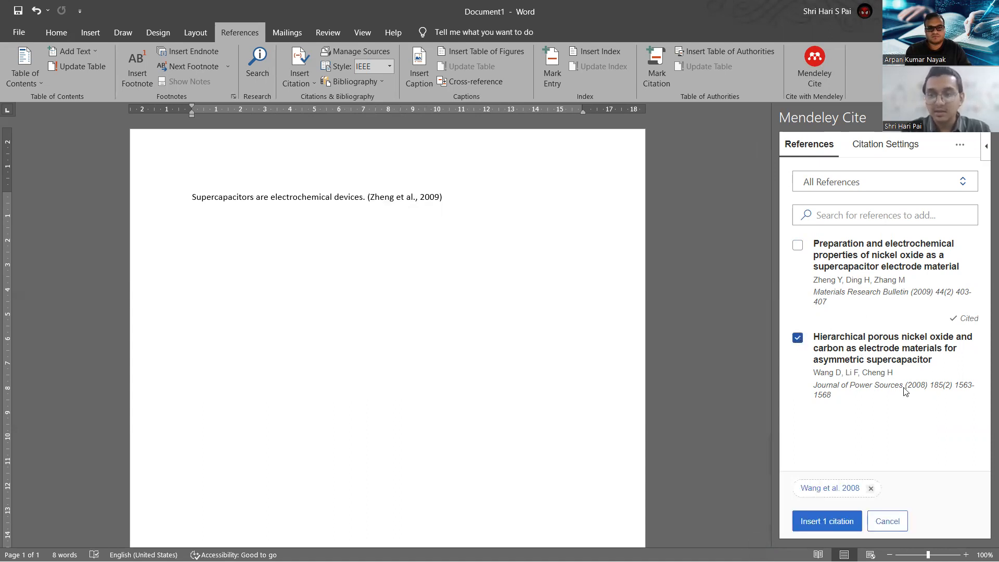
left_click(839, 523)
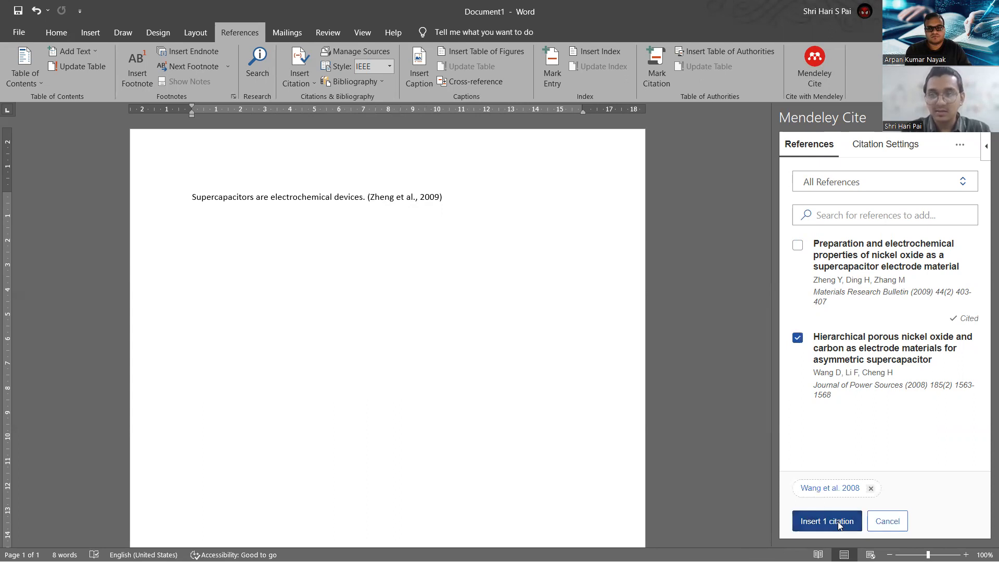
Add a space before the new (Wang et al., 2008) citation.
left_click(331, 204)
left_click(278, 199)
left_click(367, 219)
left_click(252, 197)
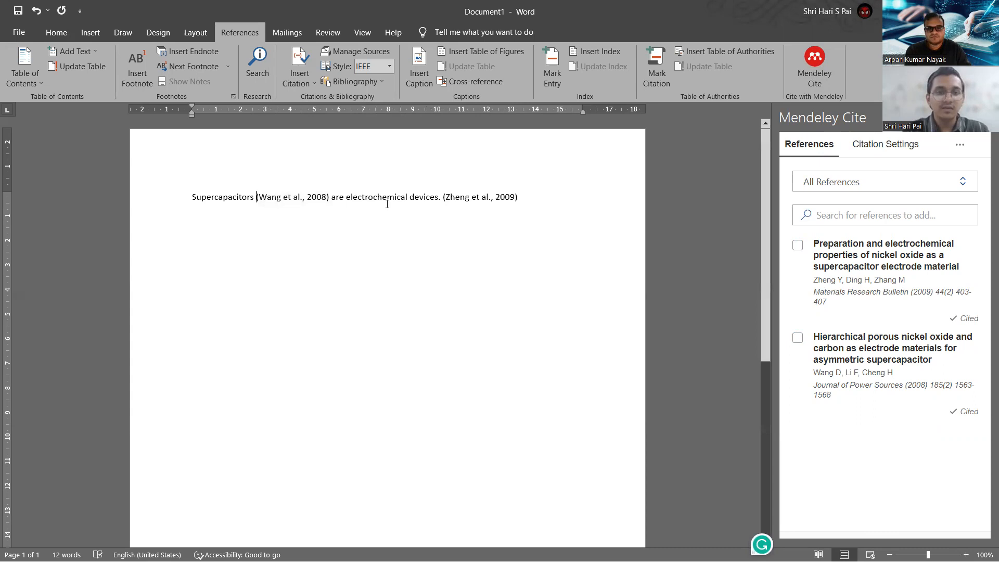
left_click(320, 200)
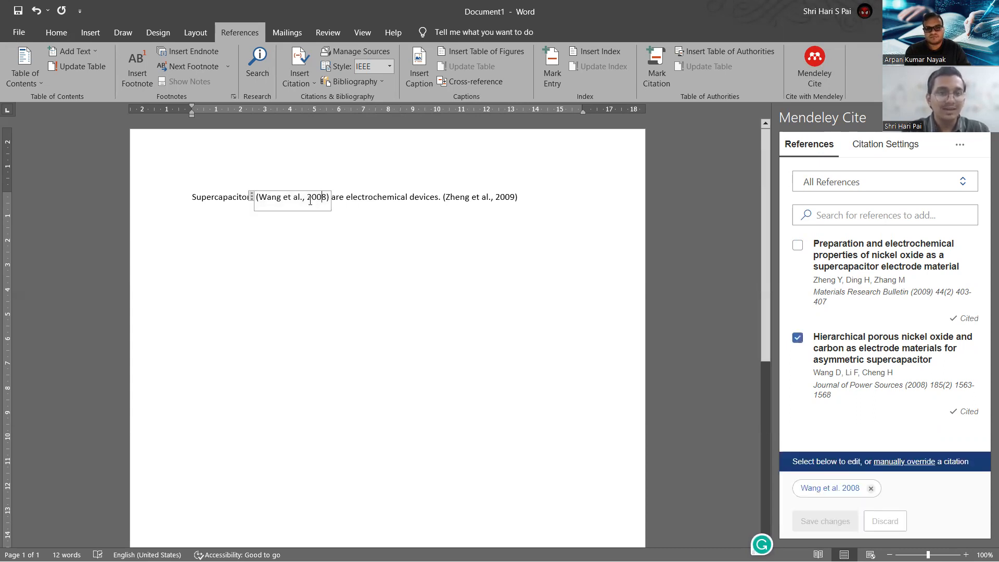
left_click(251, 196)
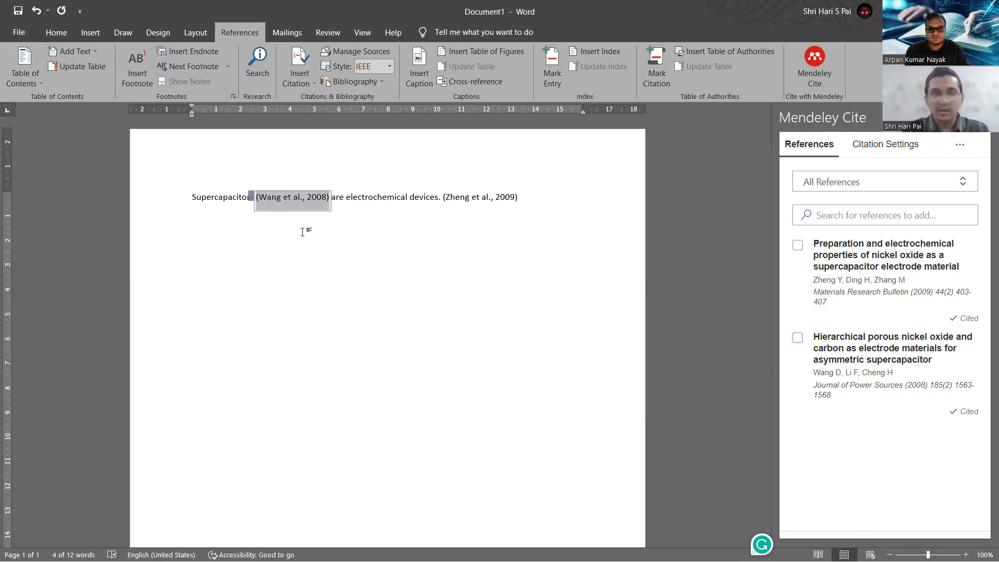
key("Delete")
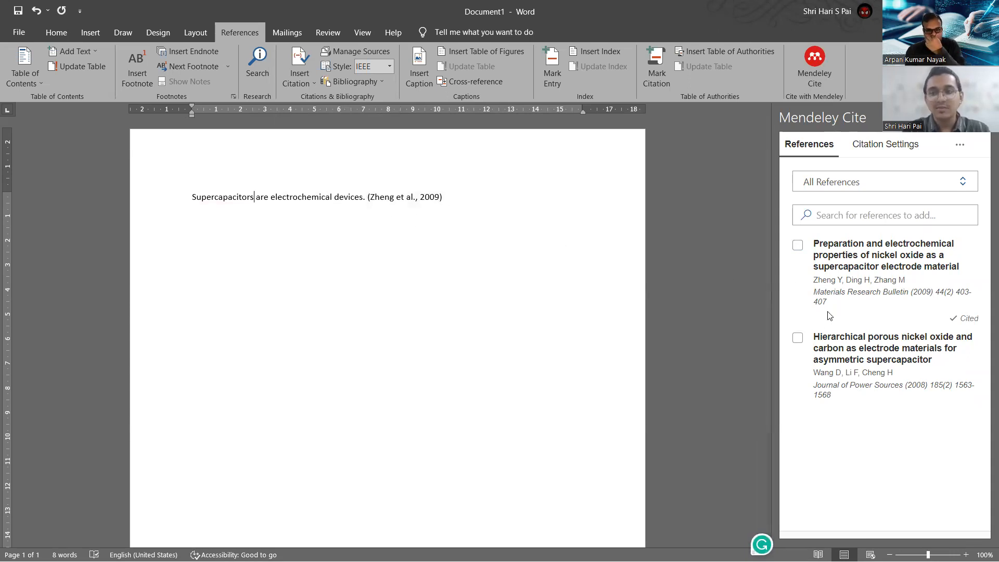
left_click(799, 339)
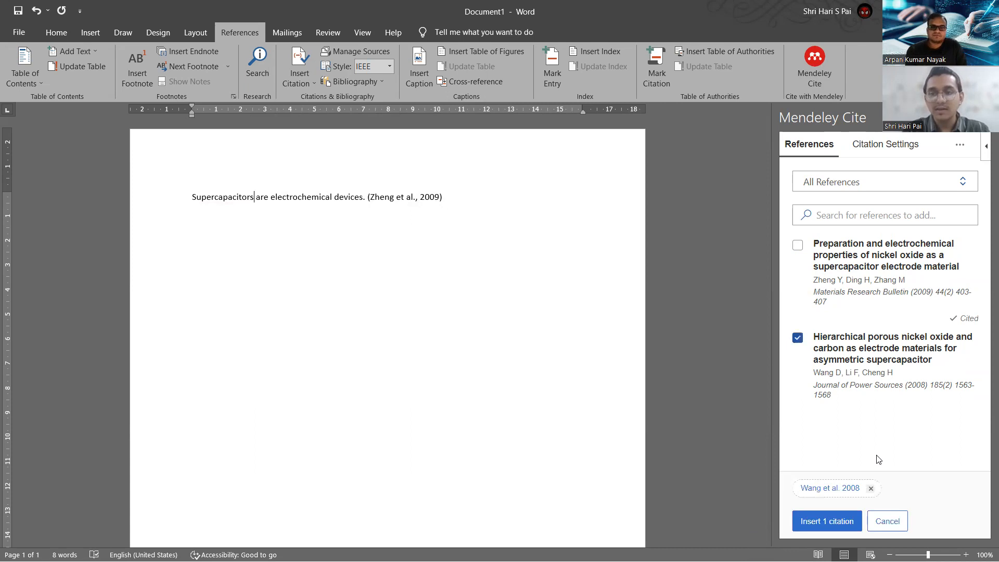
left_click(847, 522)
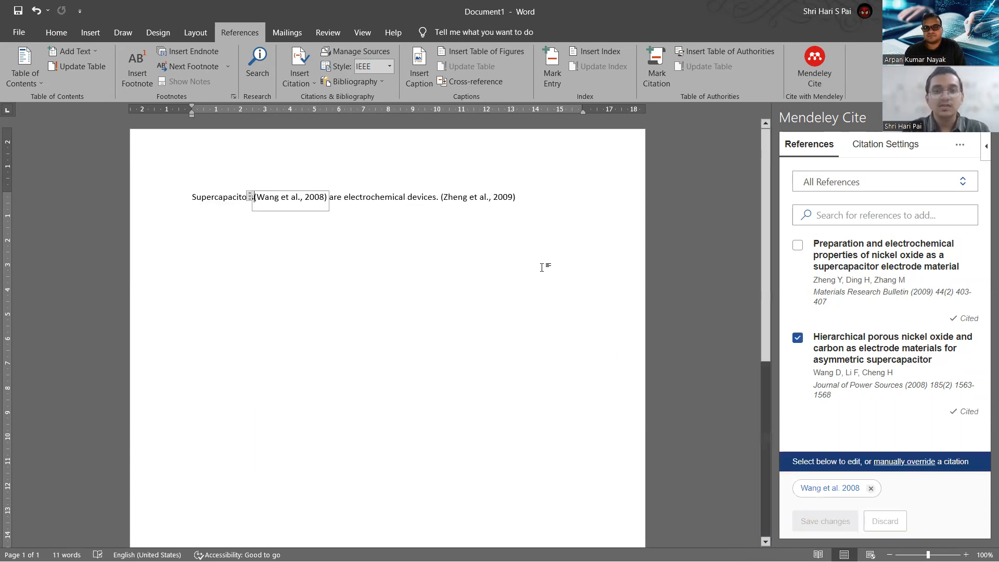
left_click(520, 199)
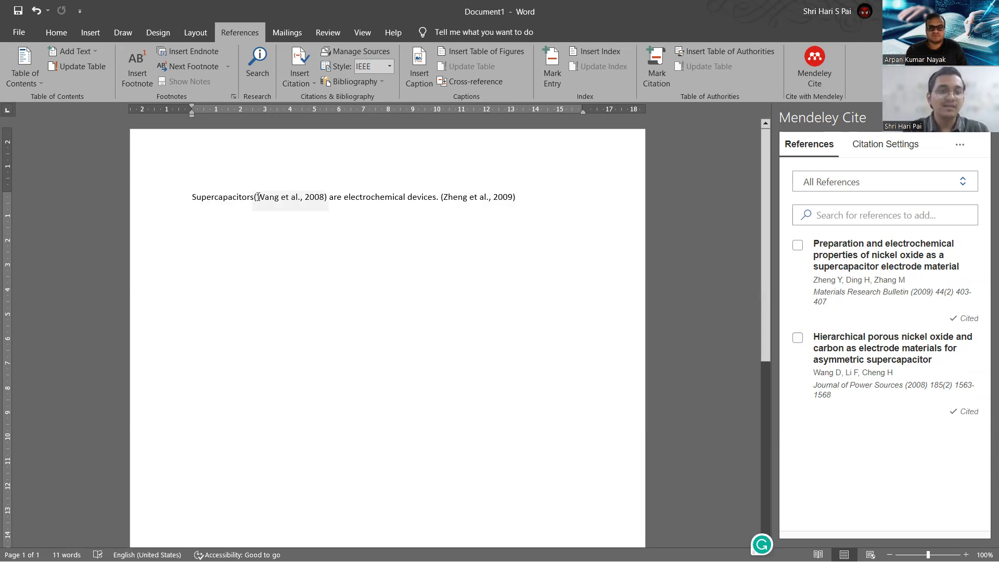
left_click(258, 197)
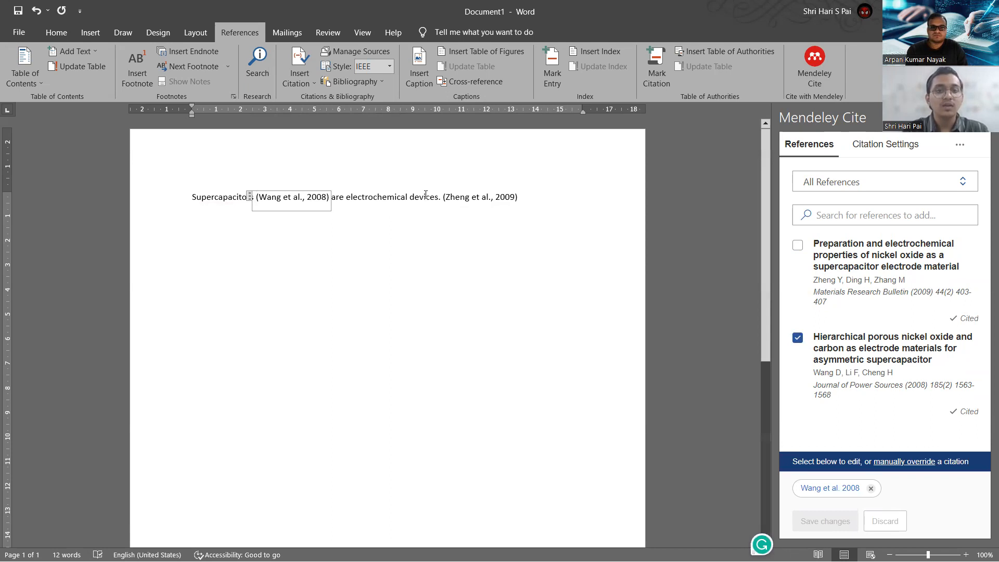
left_click(426, 195)
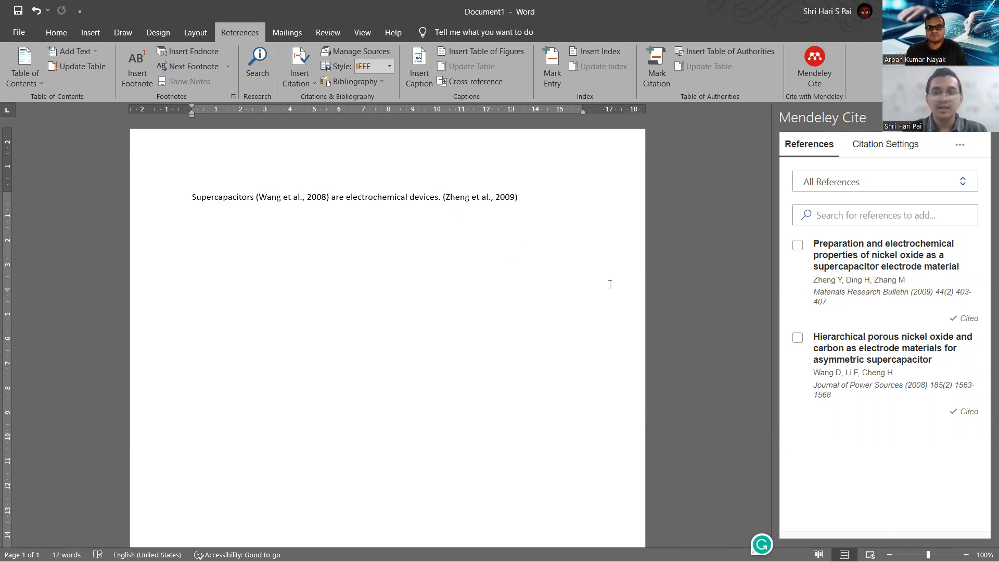
Browse the citation styles in Citation Settings, ending on the search for other styles.
left_click(879, 150)
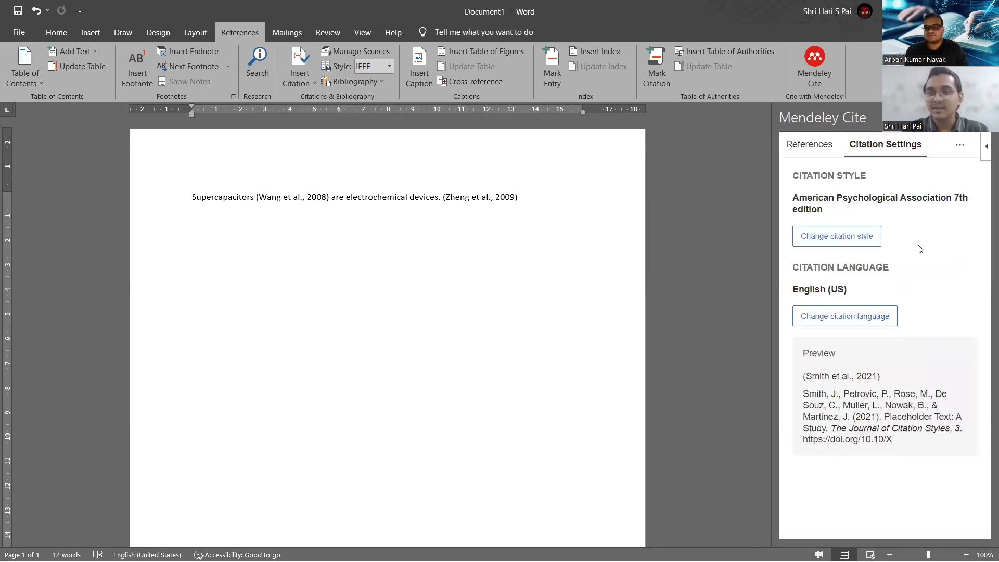
left_click(857, 240)
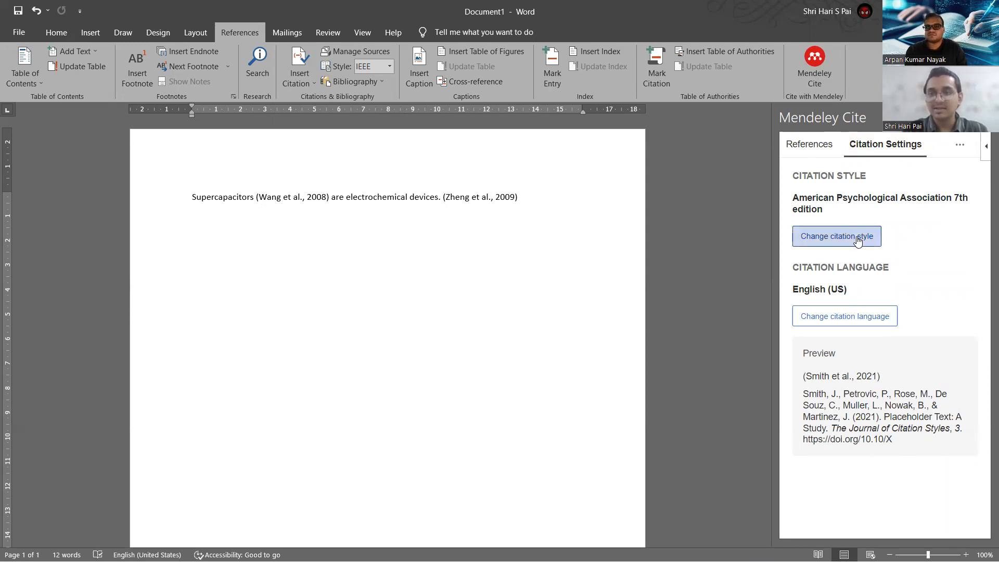
scroll(846, 353, "down", 3)
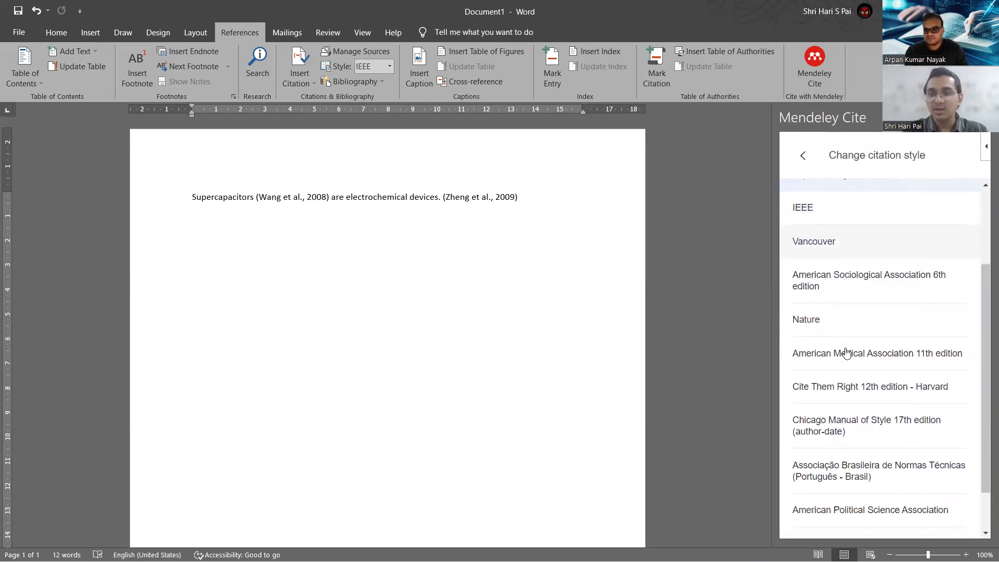
scroll(856, 383, "up", 3)
scroll(857, 383, "down", 2)
scroll(858, 384, "down", 2)
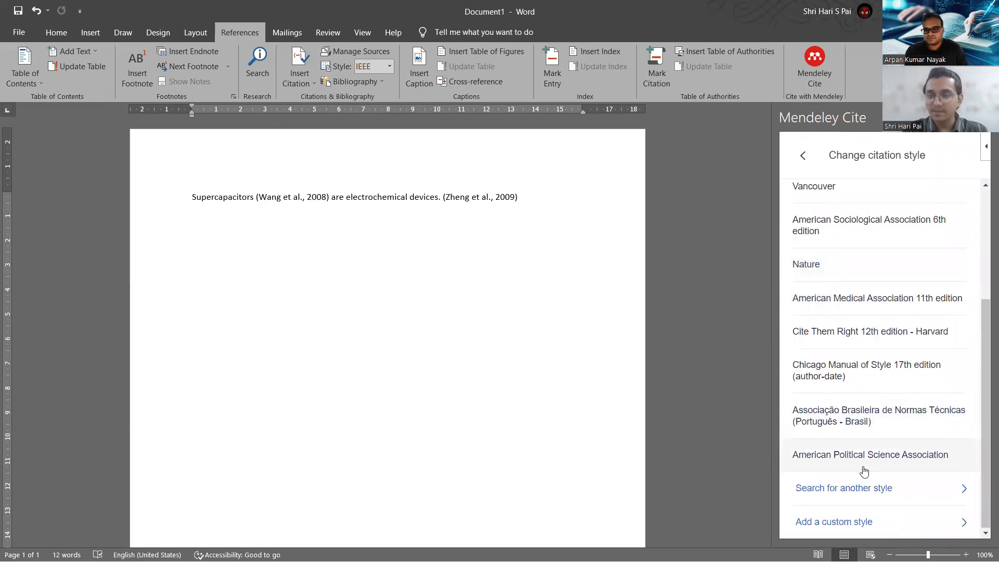
left_click(827, 500)
Search 'Elsevier' and apply Elsevier (numeric, with titles), turning the citations into [1] and [2].
left_click(866, 261)
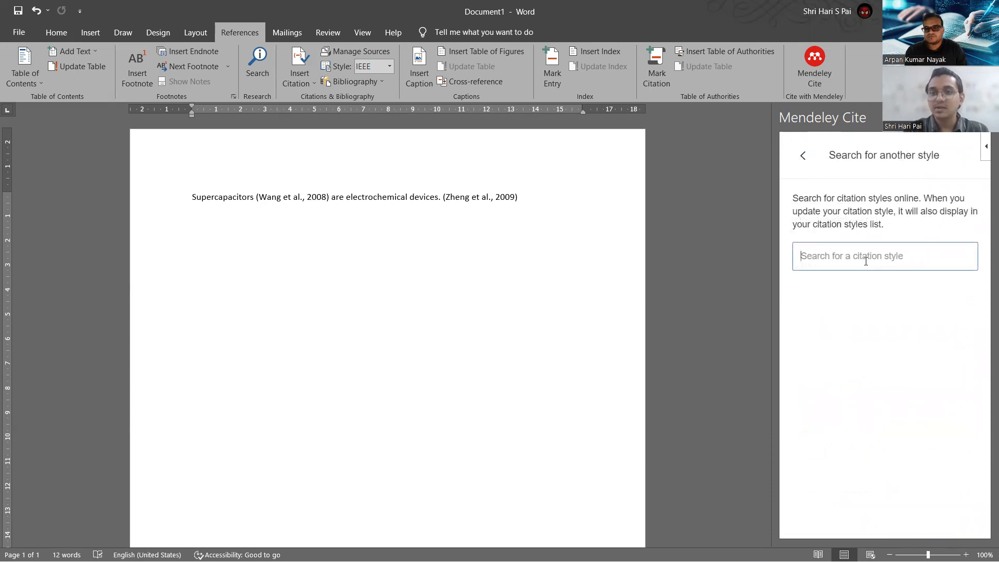
type("El")
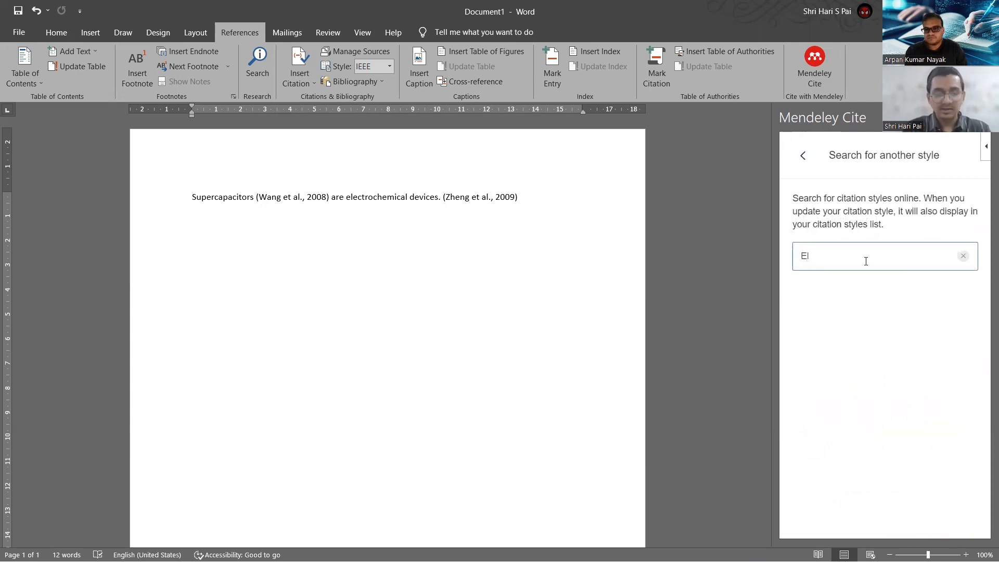
type("s")
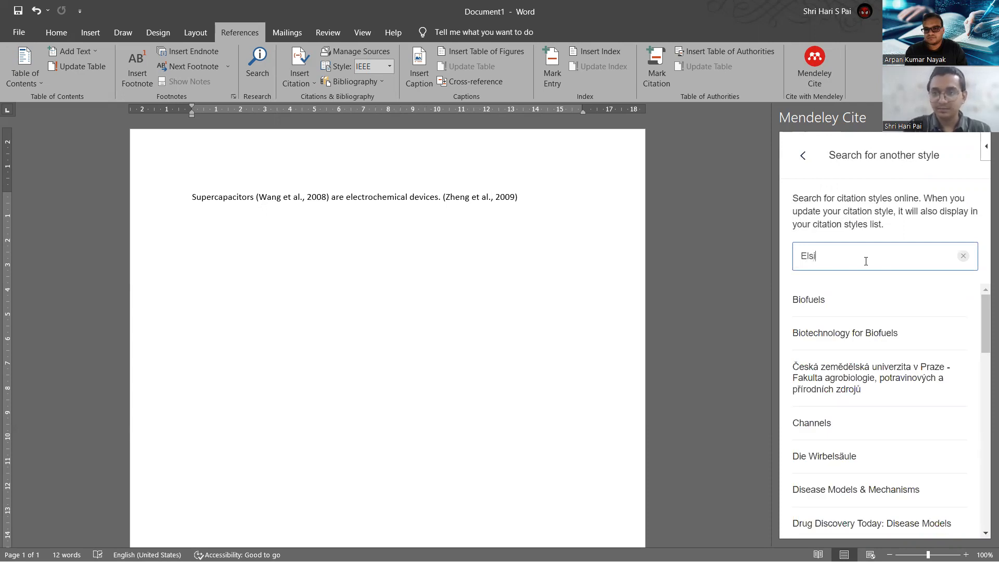
type("evier")
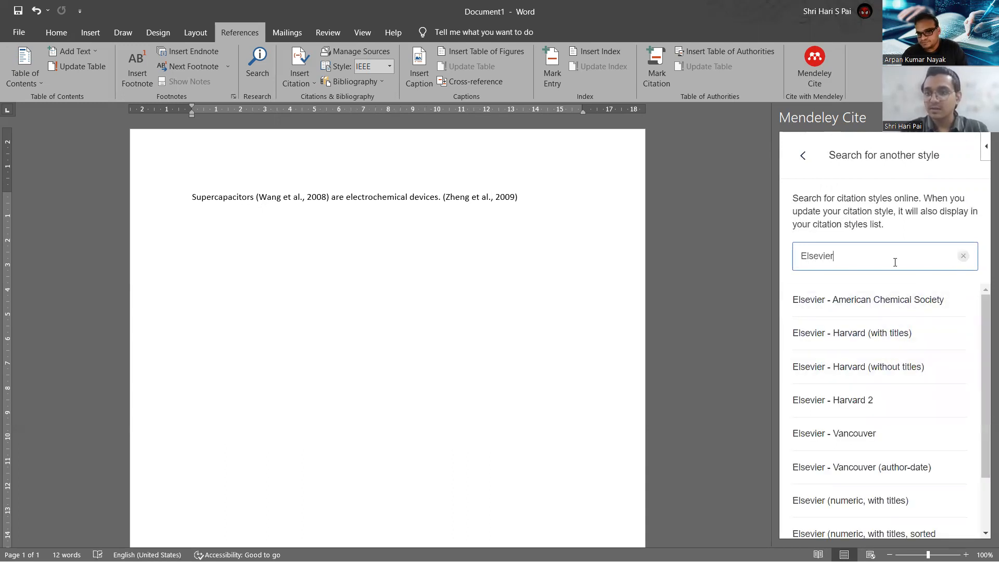
scroll(876, 341, "down", 2)
scroll(876, 348, "up", 1)
scroll(876, 349, "down", 1)
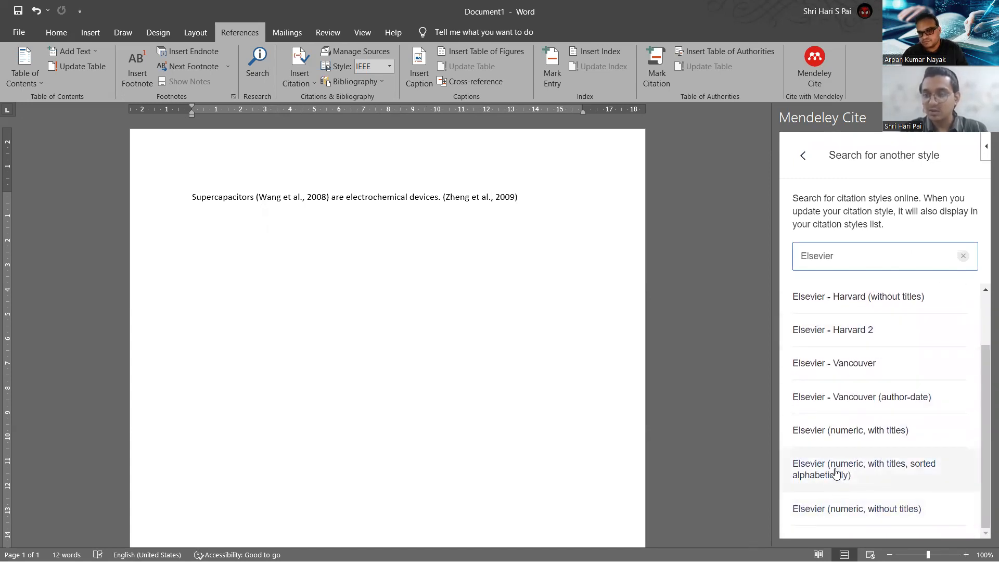
left_click(857, 430)
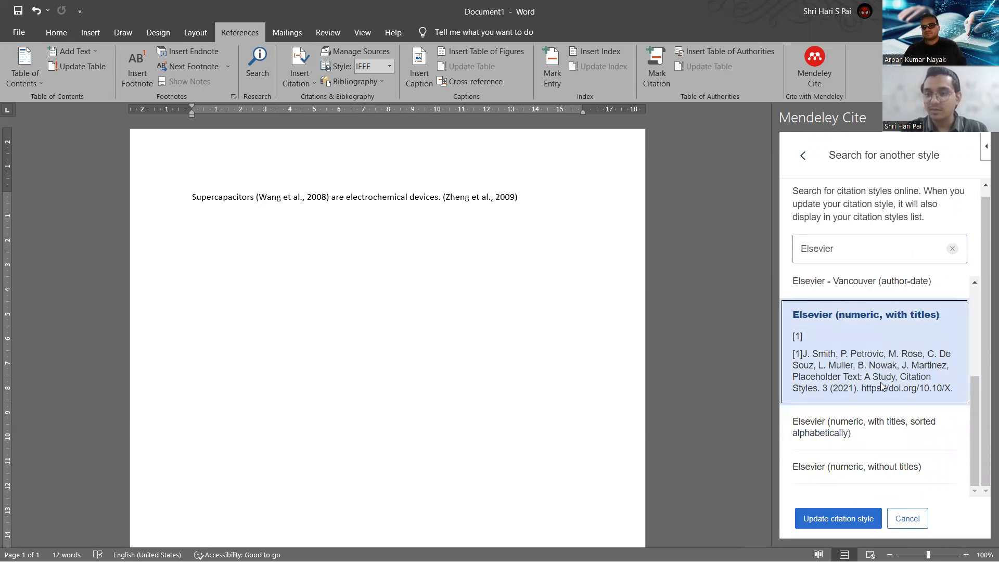
left_click_drag(803, 337, 800, 338)
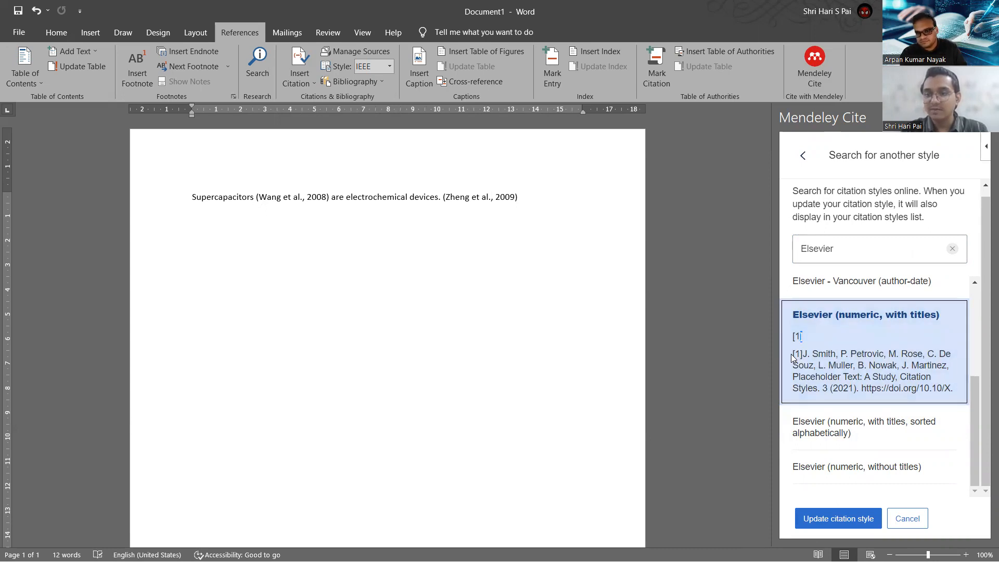
left_click_drag(791, 356, 794, 356)
left_click(825, 366)
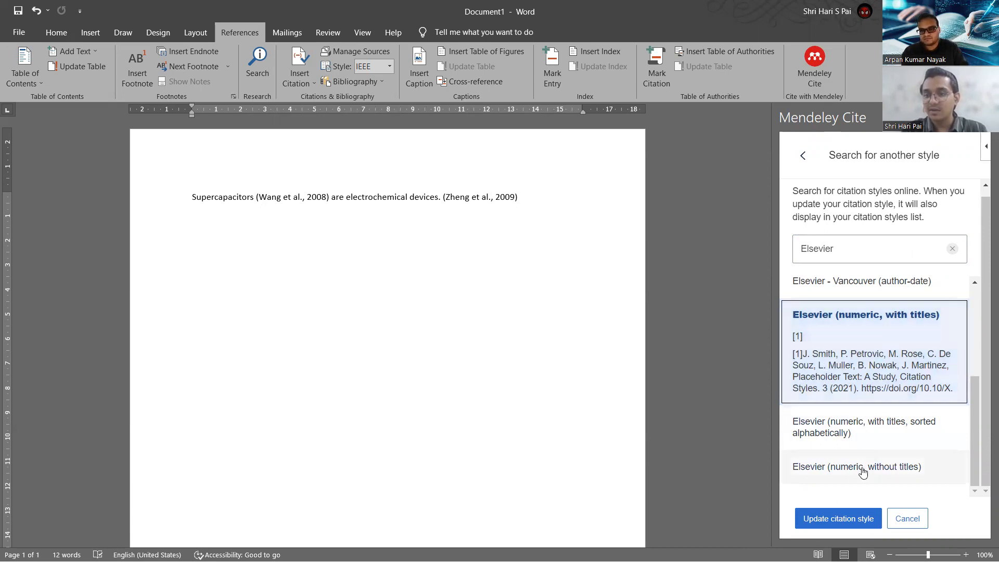
left_click(843, 518)
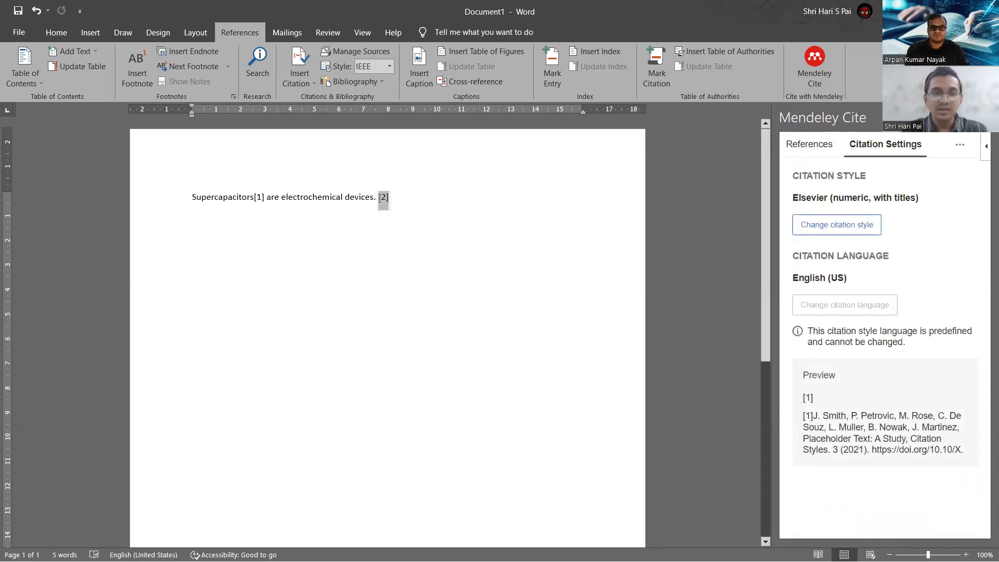
Add a space between 'Supercapacitors' and the [1] citation.
left_click(254, 197)
left_click(316, 216)
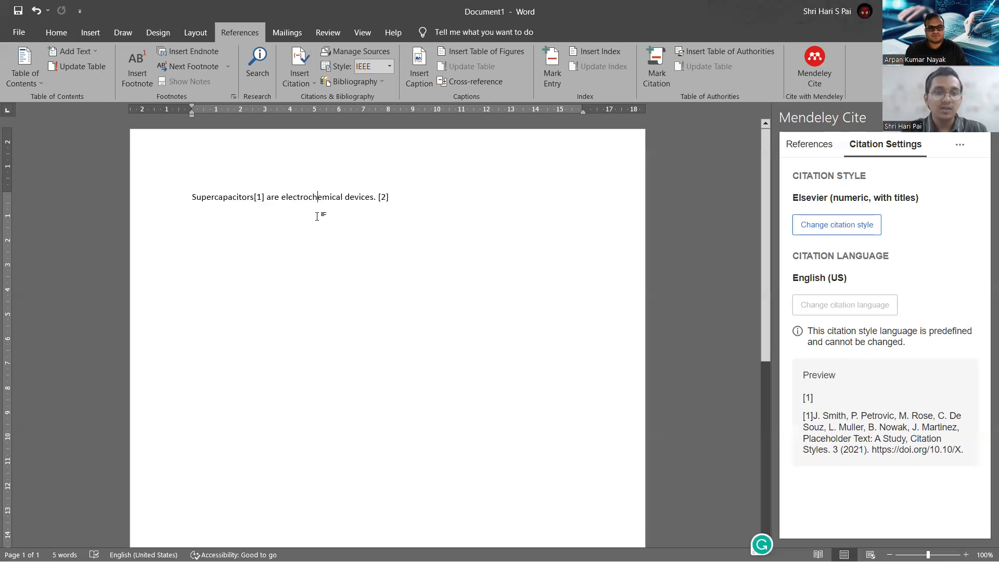
left_click(254, 198)
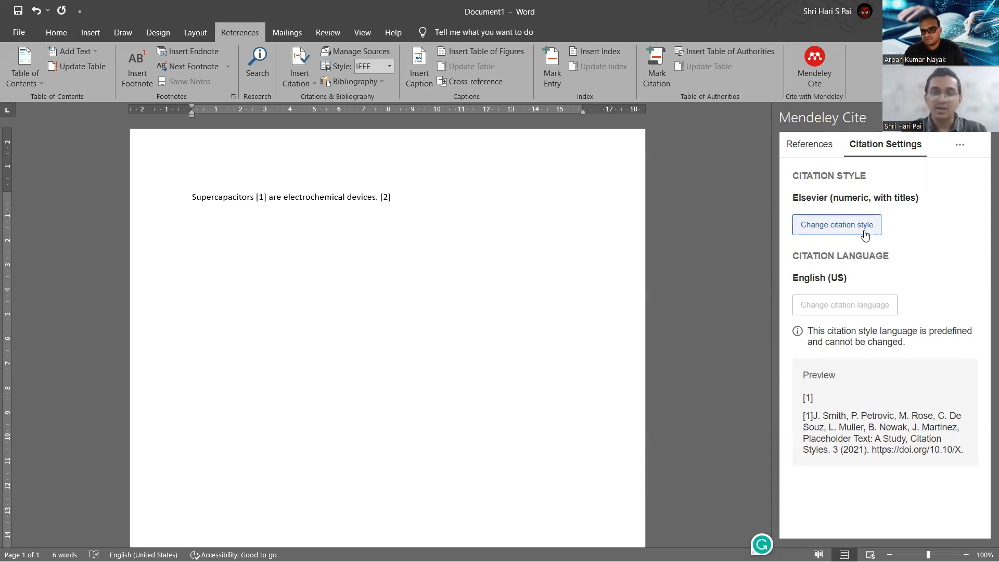
Below the cited sentence, add a bold 'References:' heading with an empty line beneath it.
left_click(801, 148)
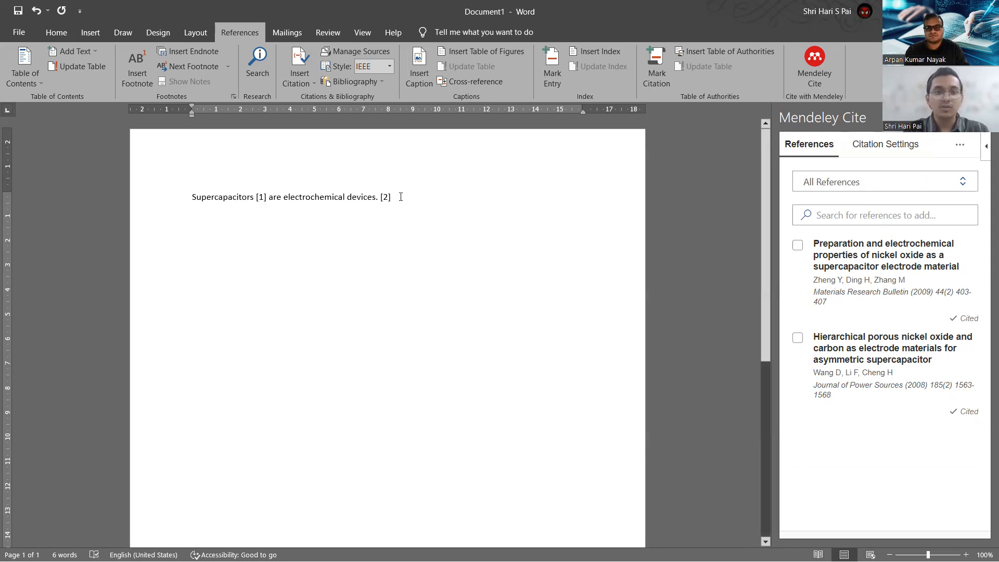
key("Return")
key("Return")
type("R")
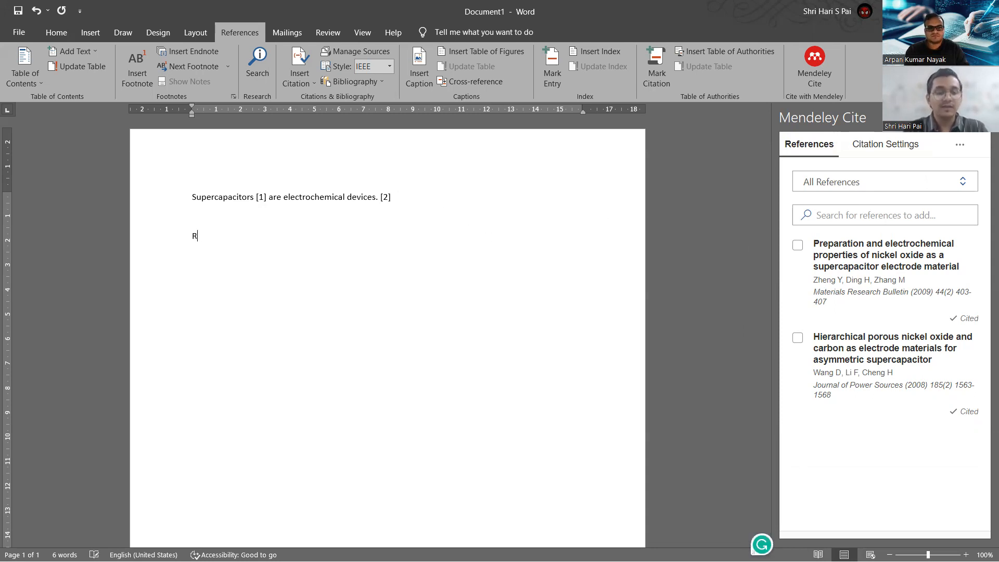
type("ef")
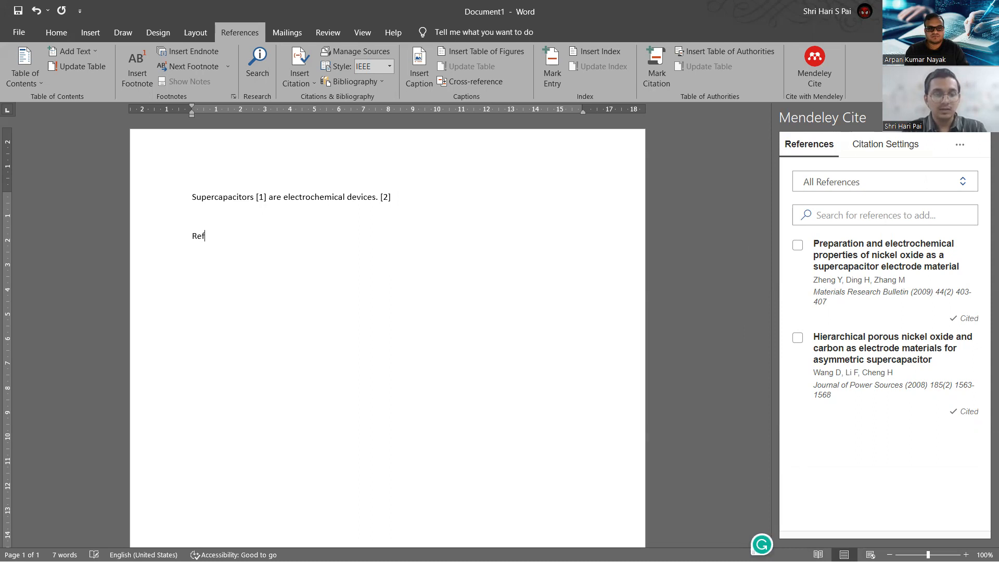
type("erences:")
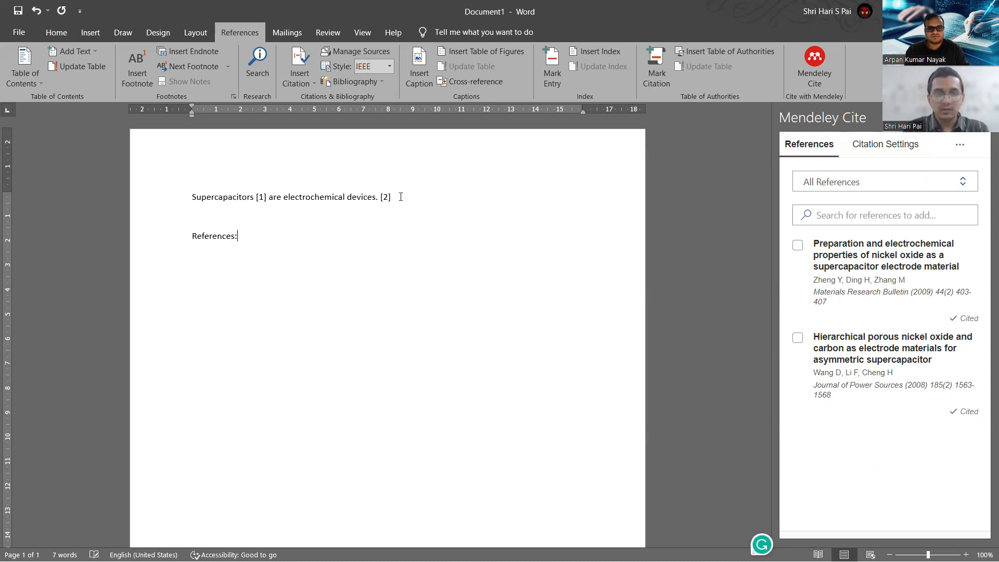
left_click_drag(244, 236, 192, 242)
key("ctrl+b")
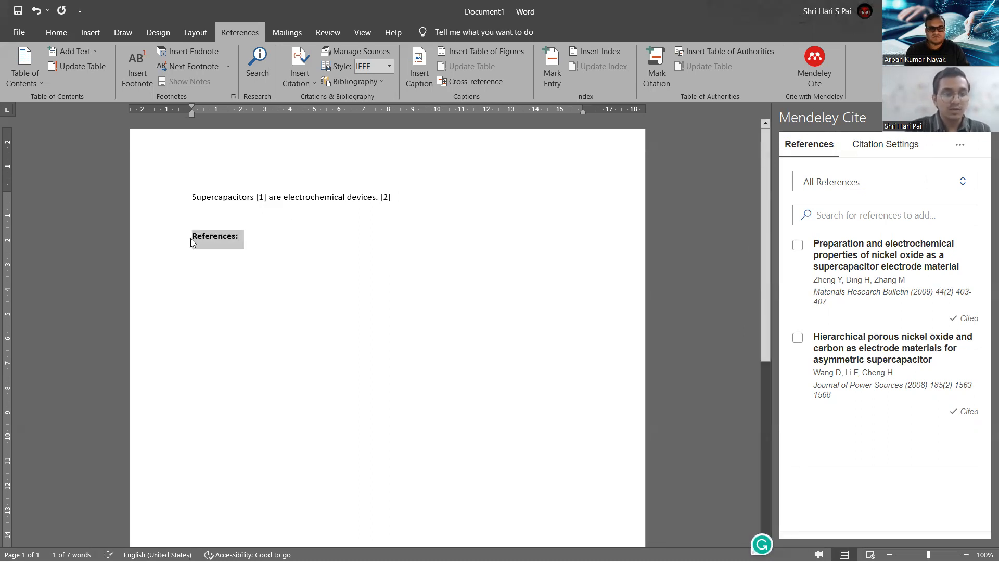
left_click(252, 243)
key("Return")
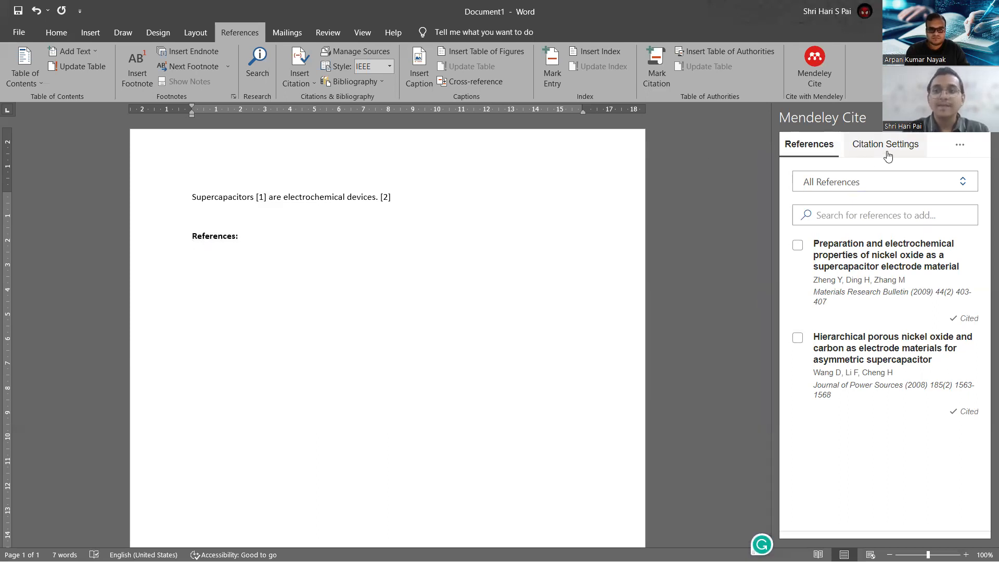
Insert a numbered bibliography listing the Wang 2008 and Zheng 2009 articles under the heading.
left_click(960, 149)
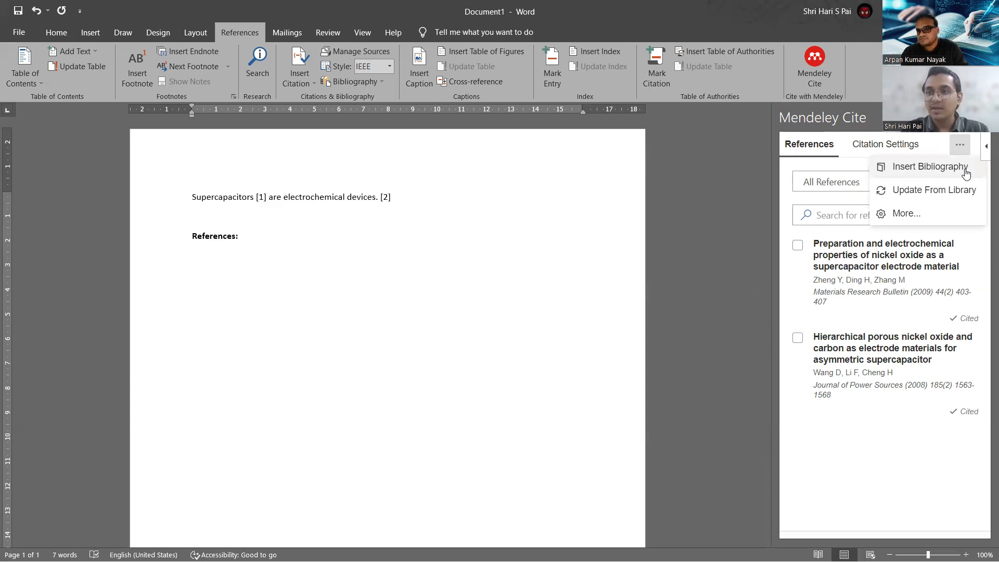
left_click(922, 178)
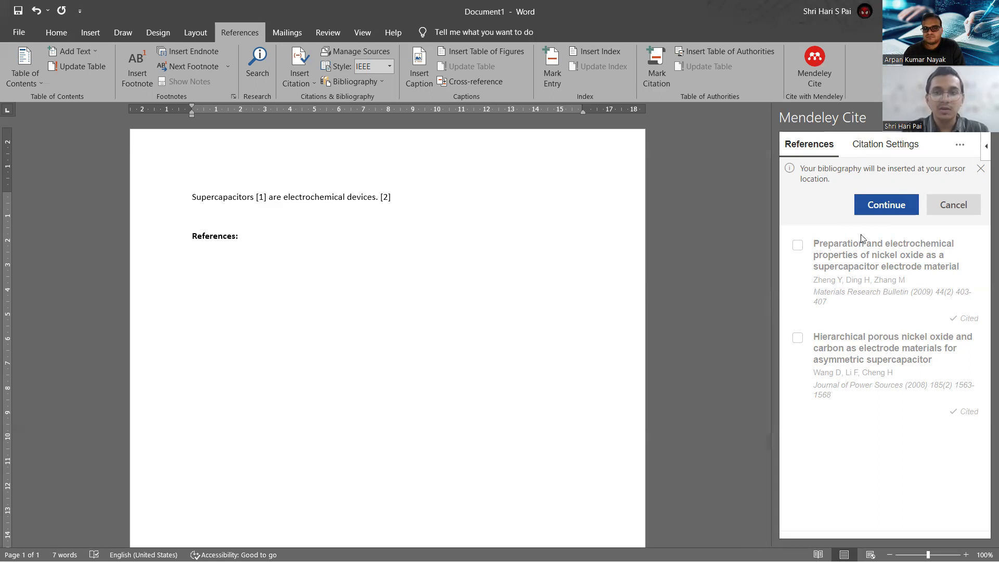
left_click(903, 208)
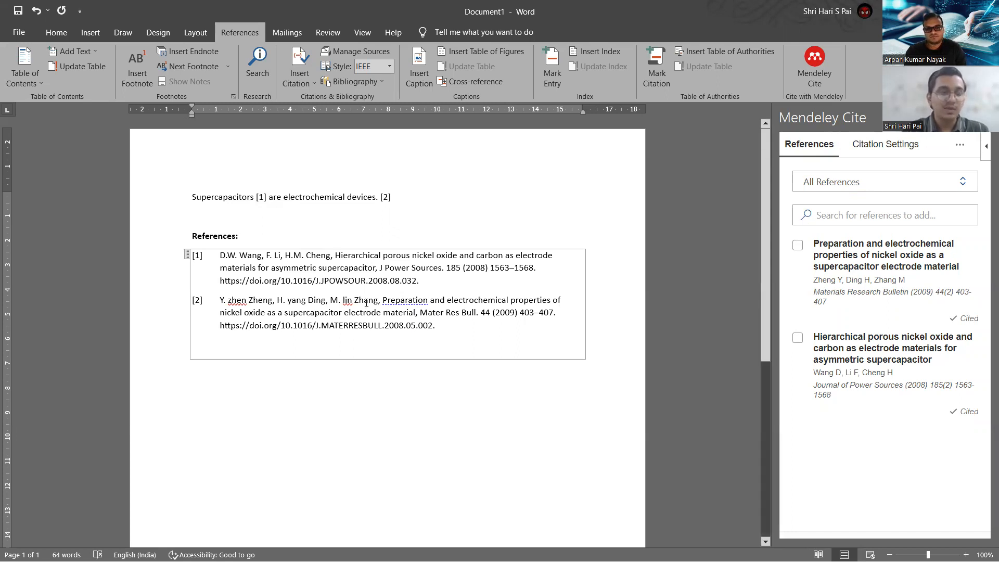
Switch the document's citation style to IEEE.
left_click(904, 146)
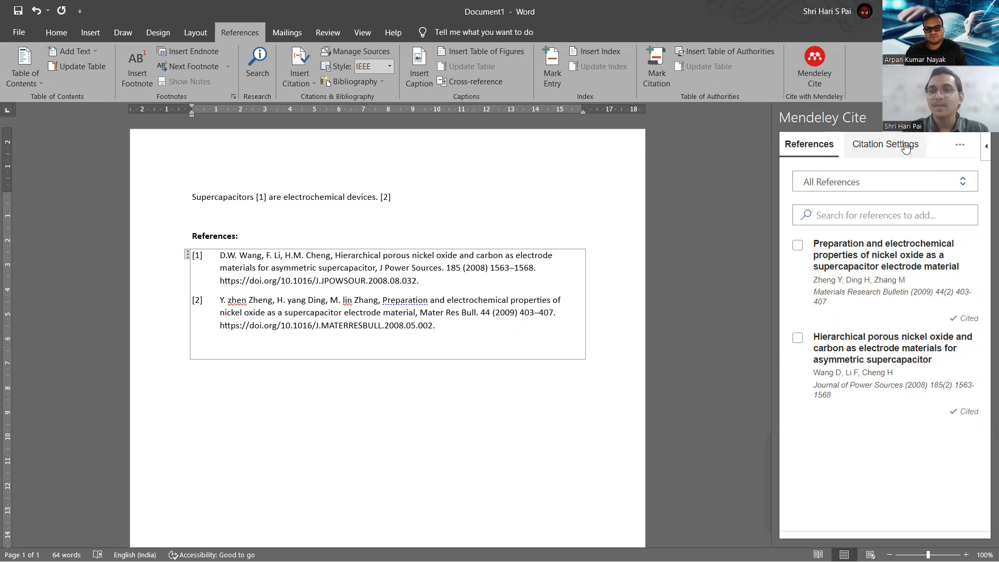
left_click(835, 228)
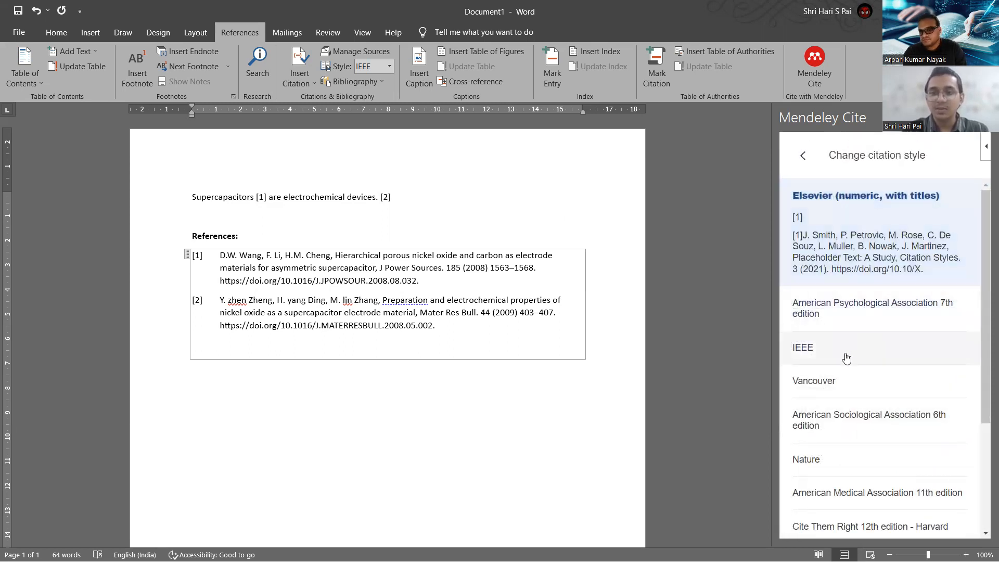
left_click(846, 358)
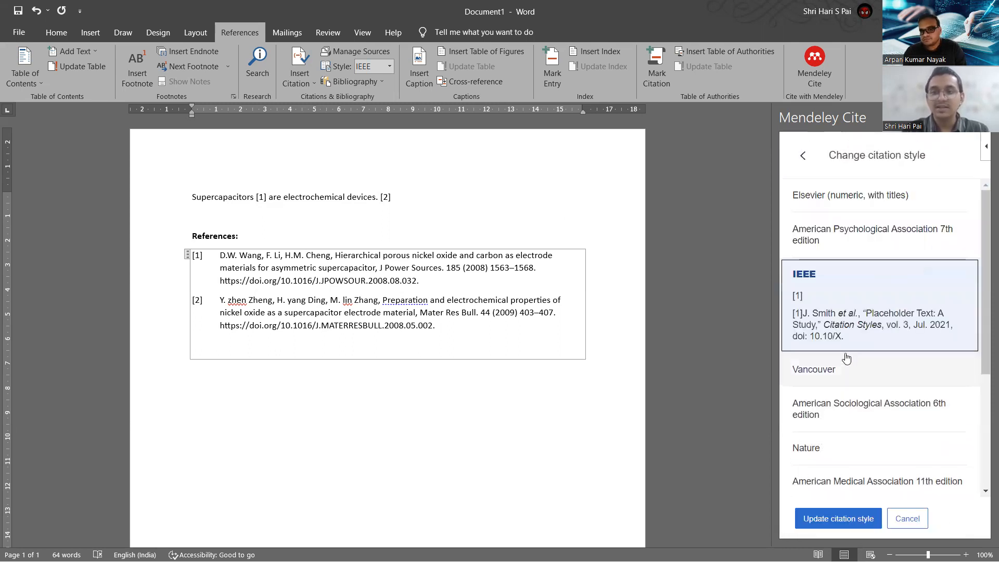
left_click(845, 517)
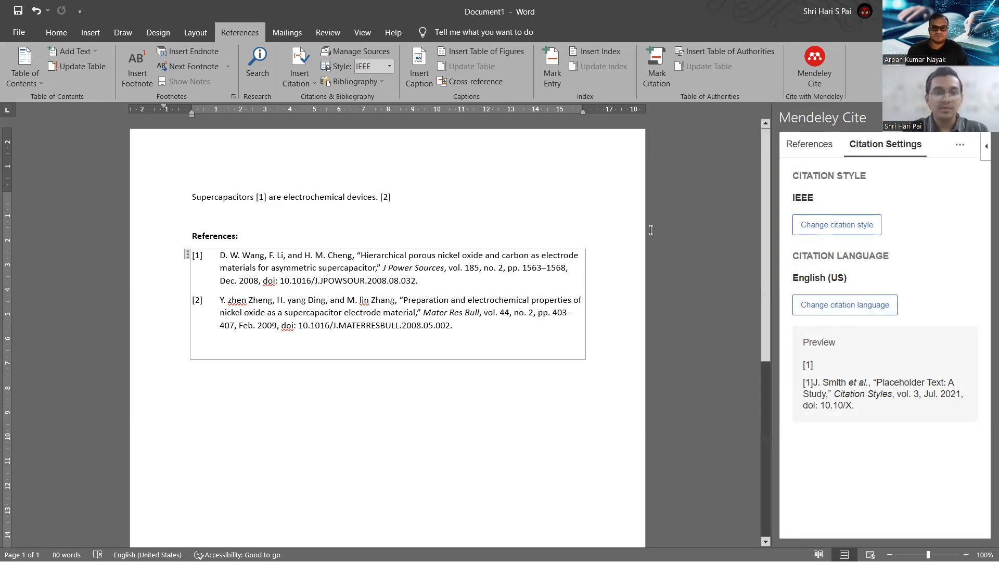
Change the citation style to American Sociological Association 6th edition.
left_click(837, 222)
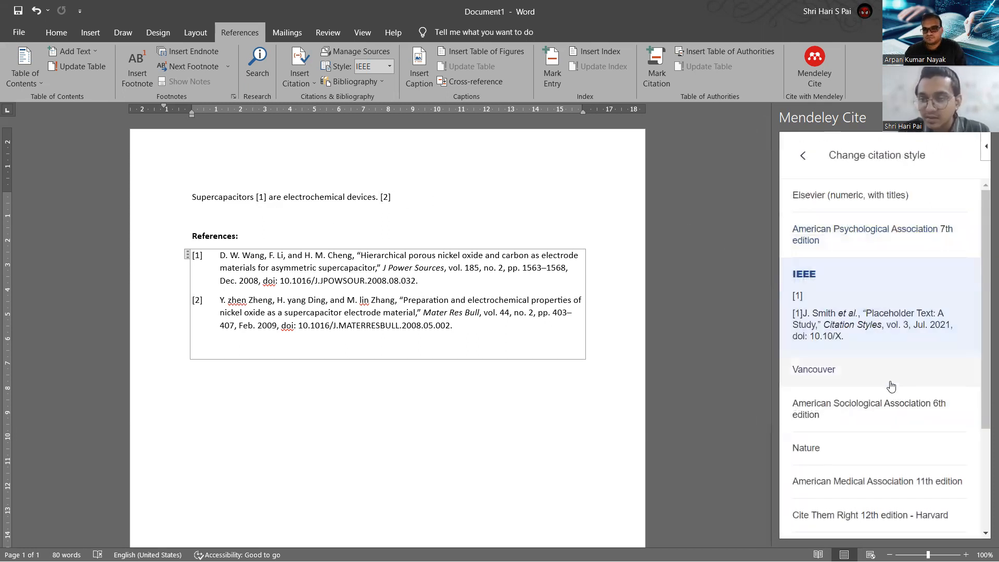
scroll(888, 385, "down", 2)
left_click(848, 332)
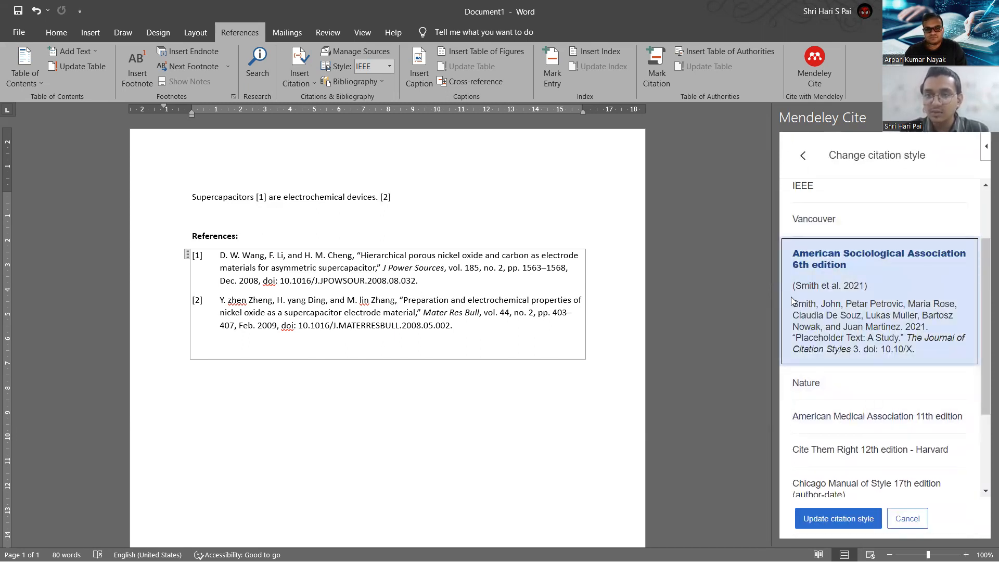
left_click(848, 520)
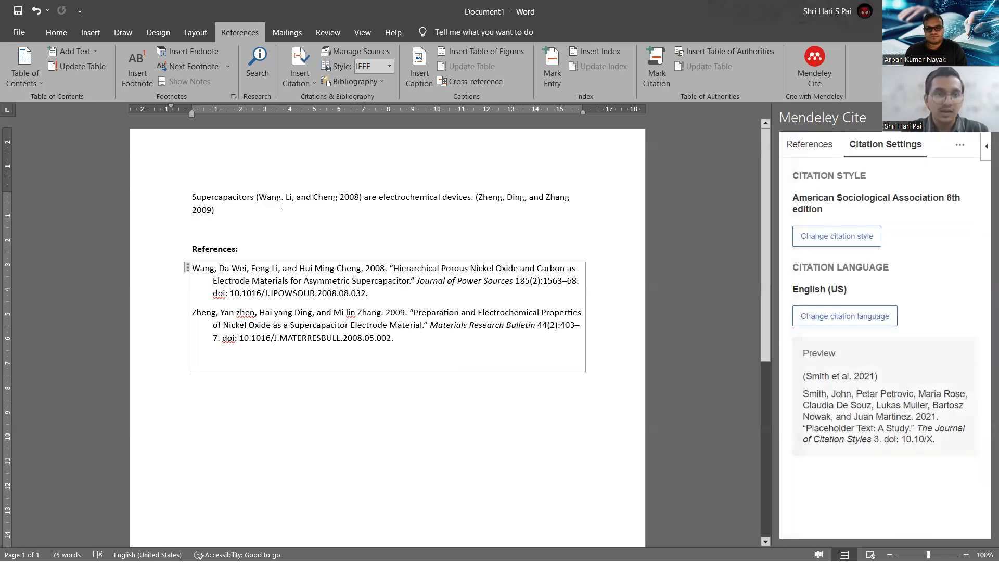
Set the two bibliography entries to Times New Roman, keeping the font size at 11.
left_click_drag(257, 197, 362, 198)
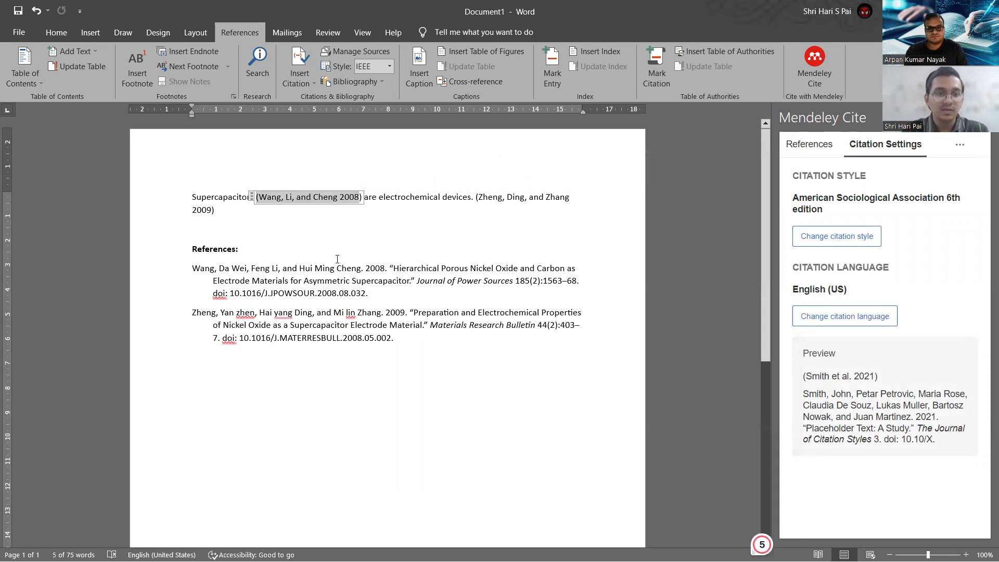
left_click(335, 268)
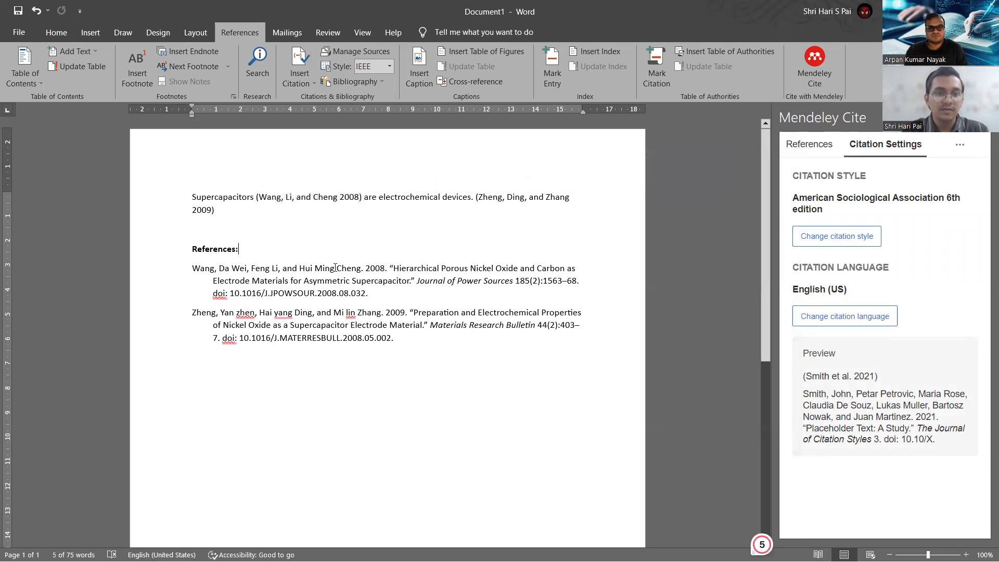
left_click(188, 267)
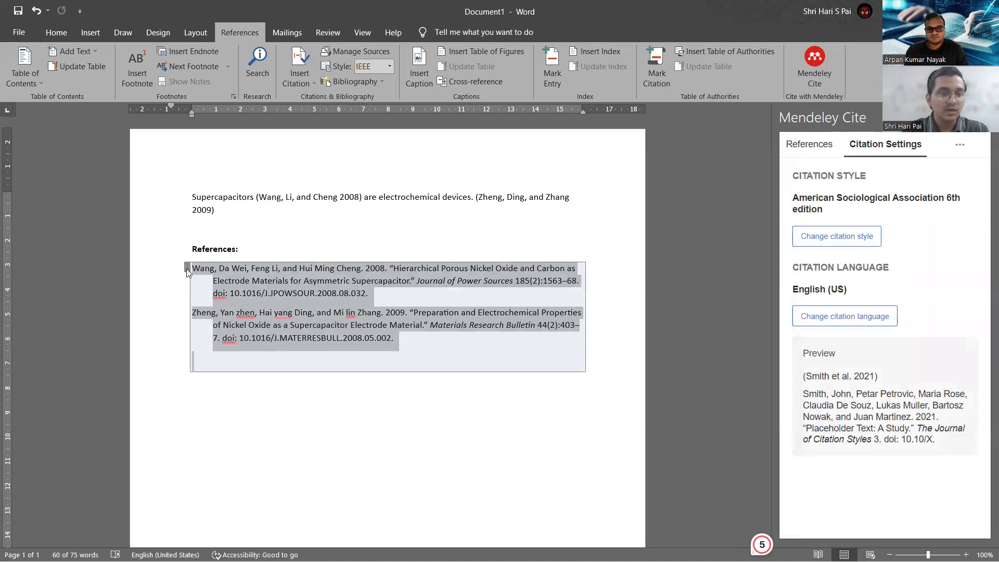
left_click(56, 32)
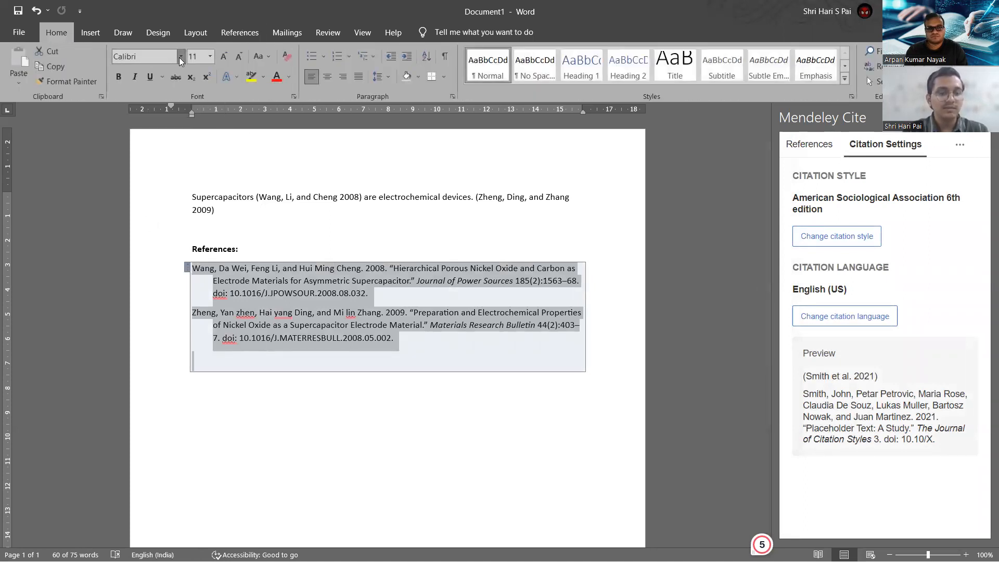
left_click(181, 56)
left_click(163, 134)
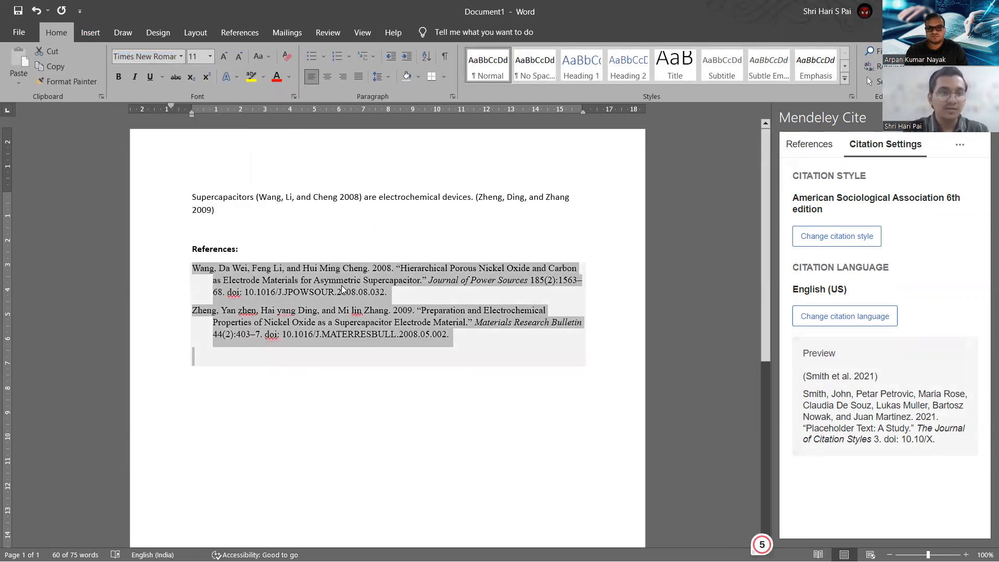
left_click(225, 55)
left_click(223, 56)
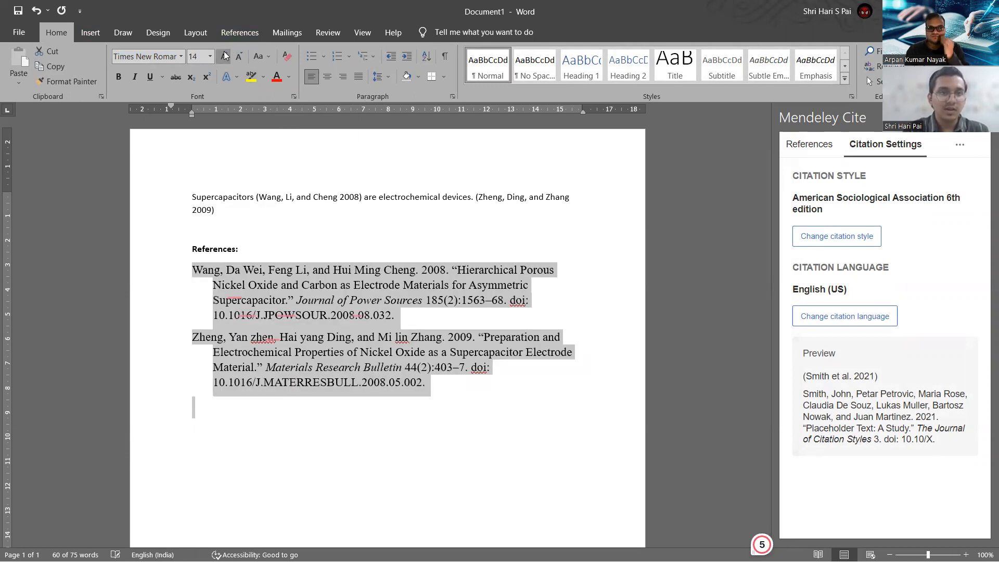
left_click(238, 56)
left_click(239, 56)
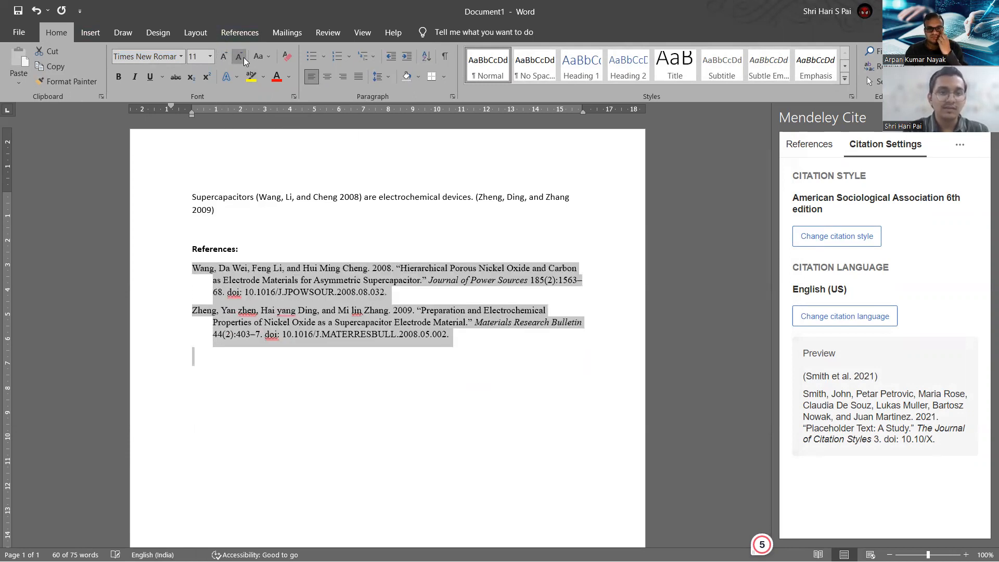
left_click(347, 291)
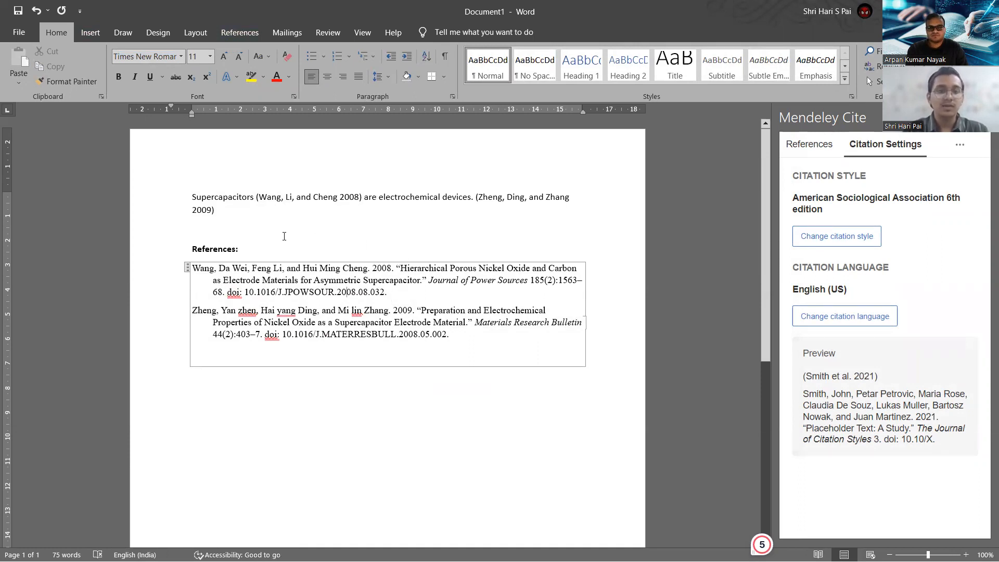
Close the Mendeley Cite panel and dismiss the save prompt, leaving Document1 unsaved.
left_click(240, 238)
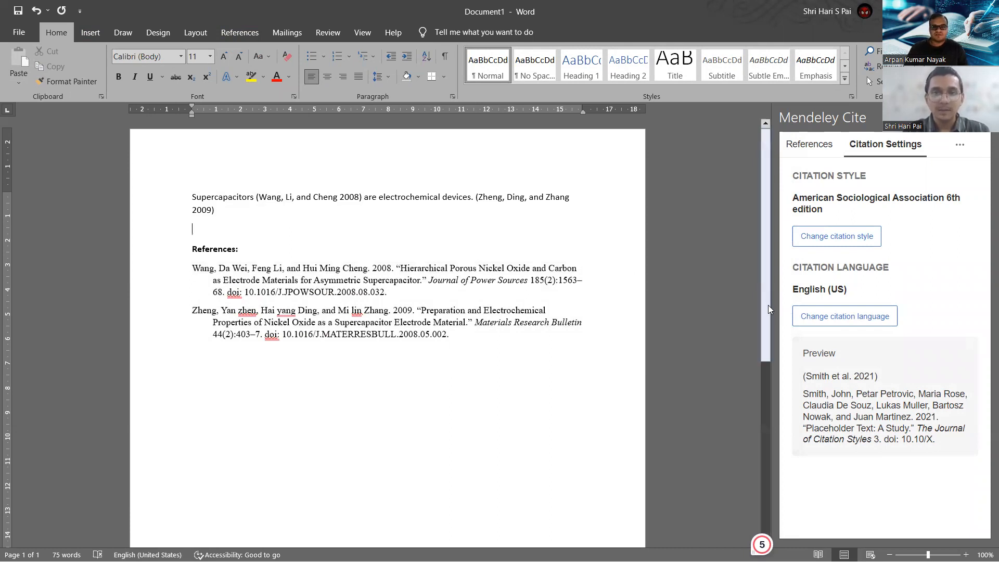
left_click(983, 118)
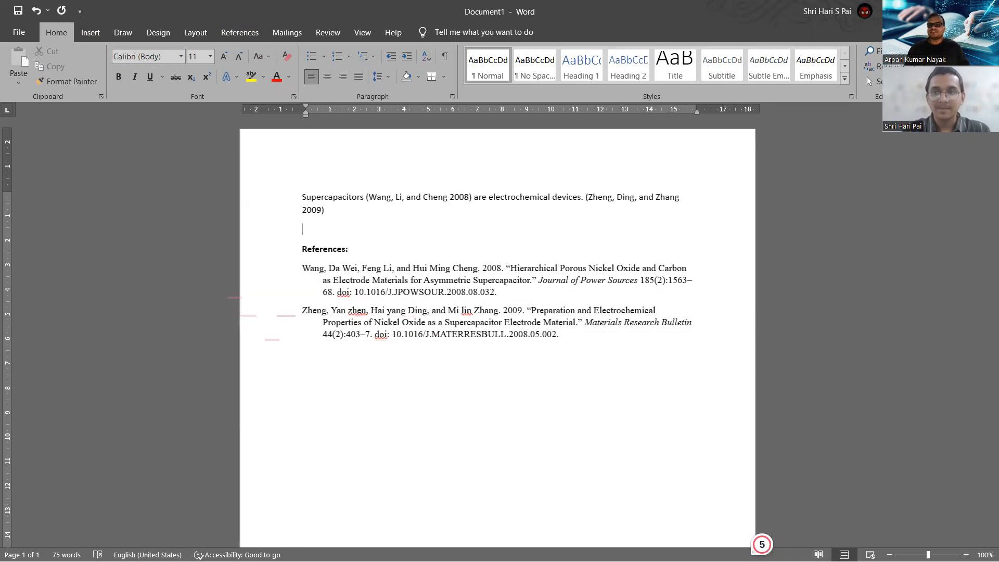
key("ctrl+s")
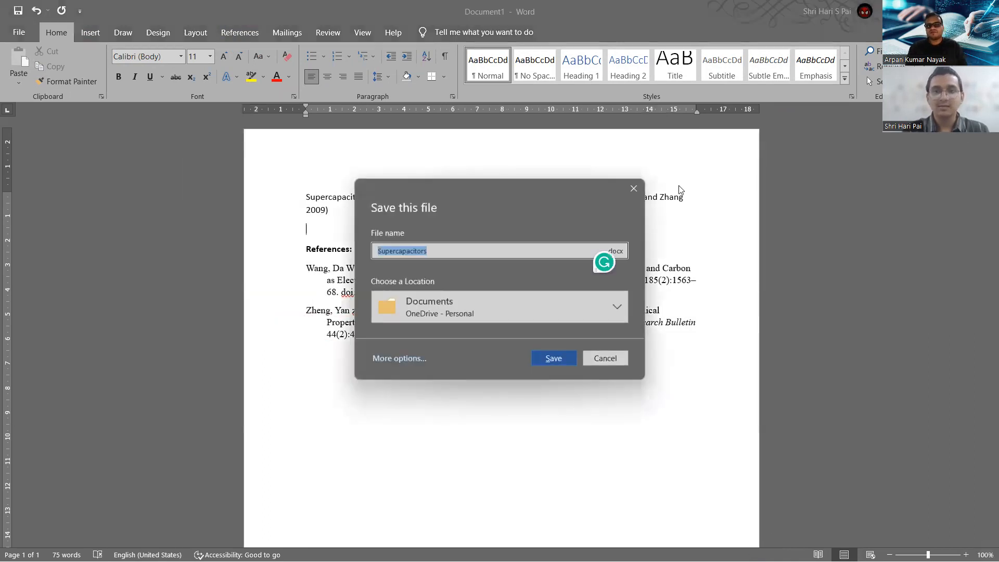
left_click(636, 189)
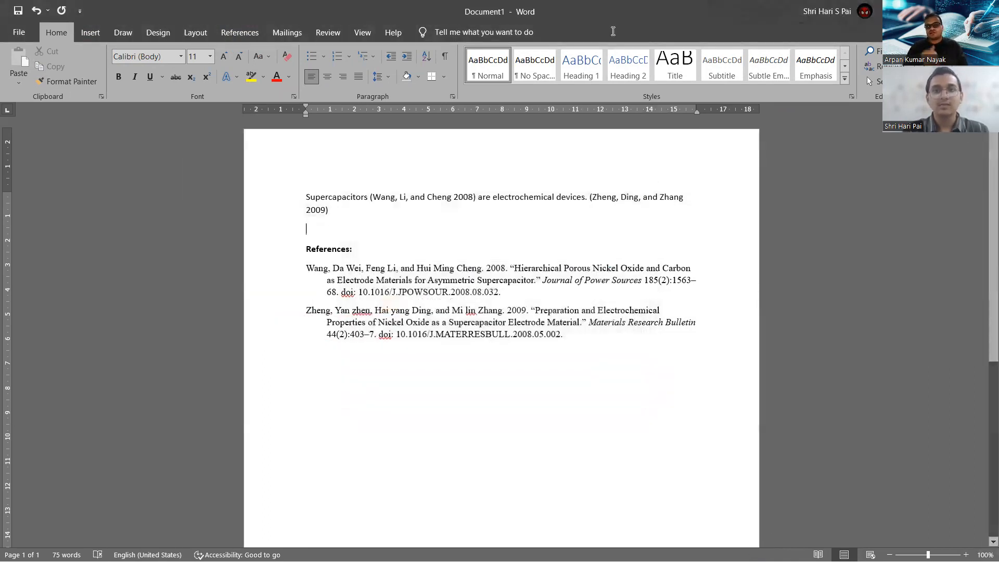